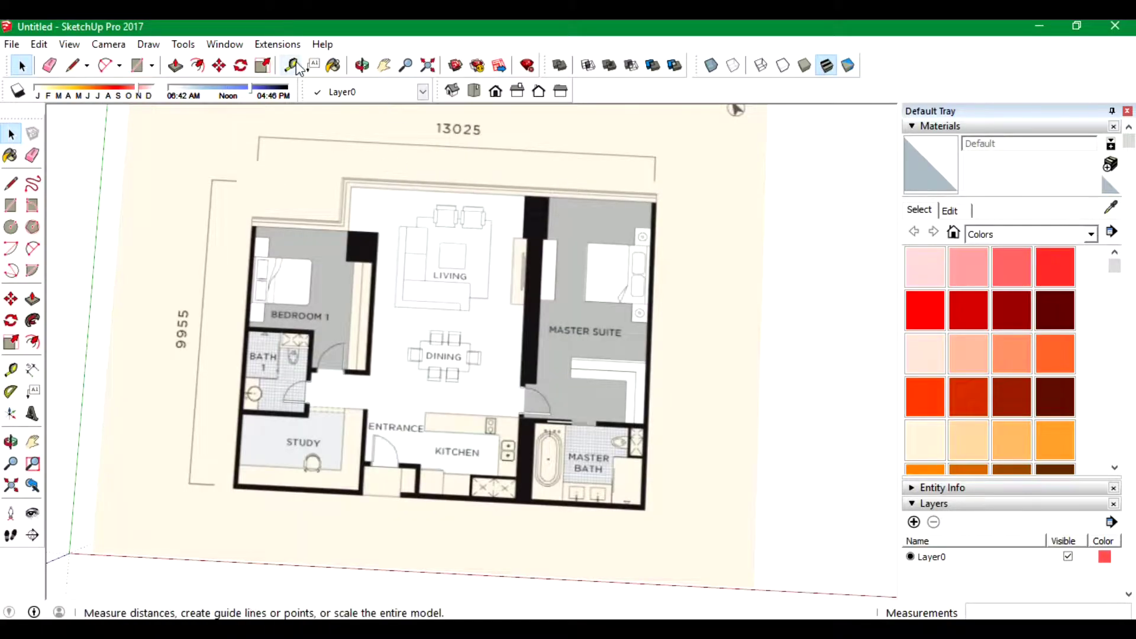
Measure the plan and draw one rectangle face covering the whole floor plan outline.
{"action": "left_click", "coordinate": [292, 65]}
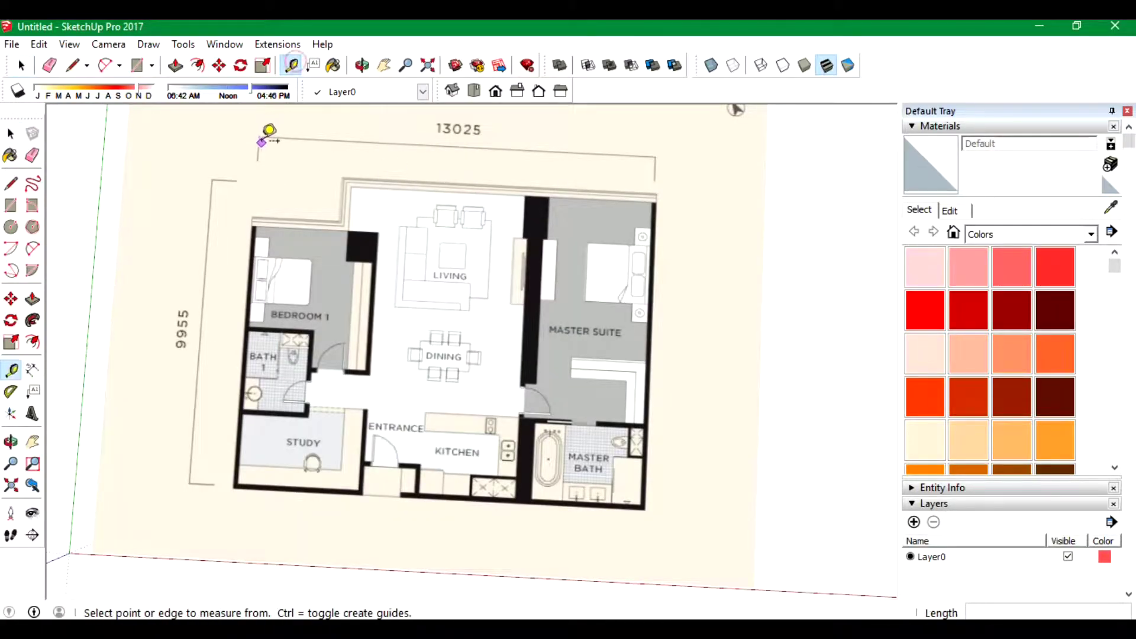
{"action": "left_click", "coordinate": [258, 143]}
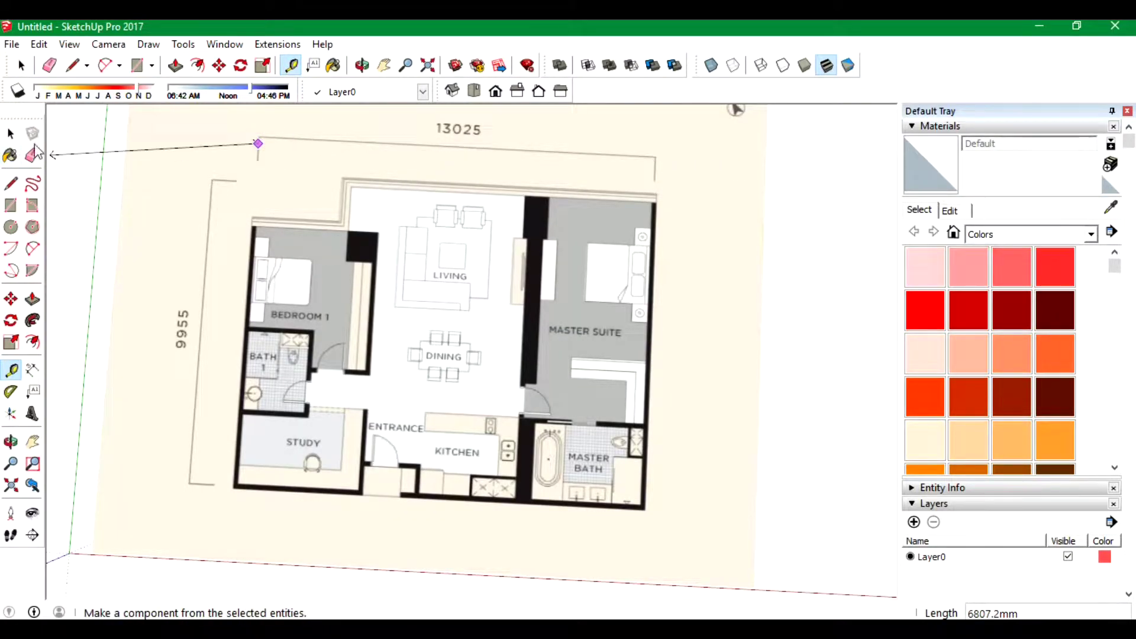
{"action": "left_click", "coordinate": [10, 206]}
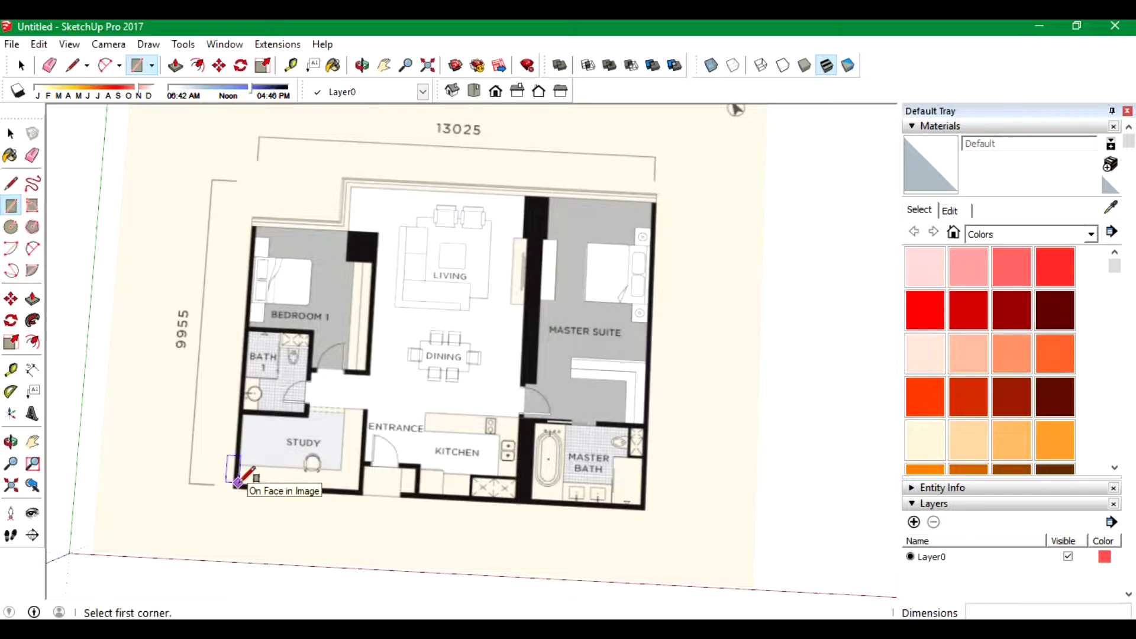
{"action": "left_click", "coordinate": [237, 483]}
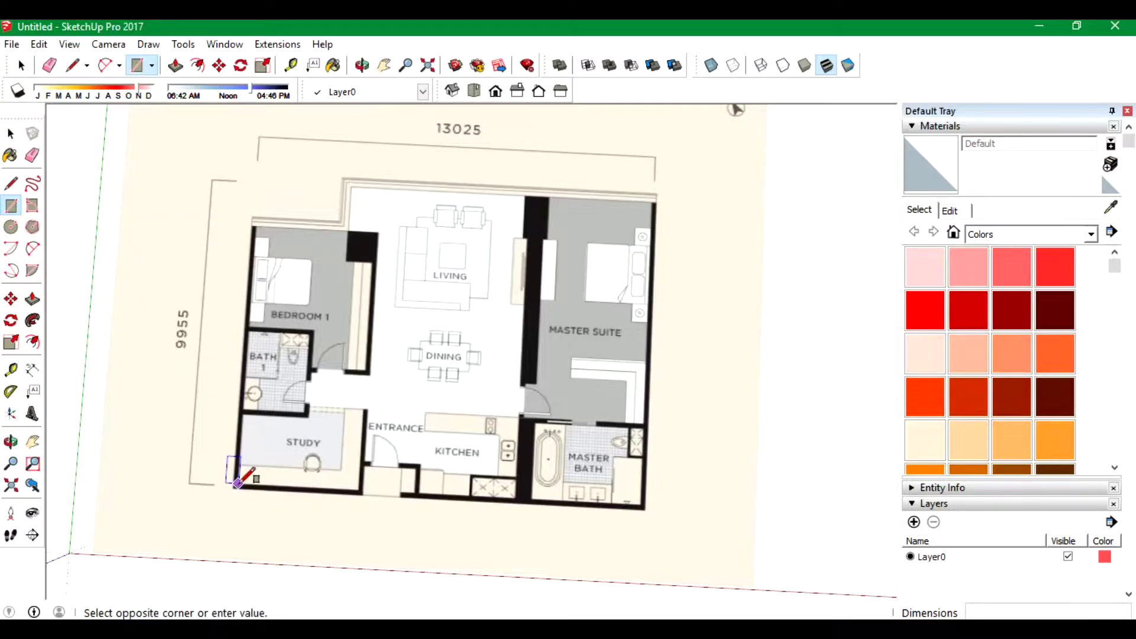
{"action": "left_click", "coordinate": [653, 202]}
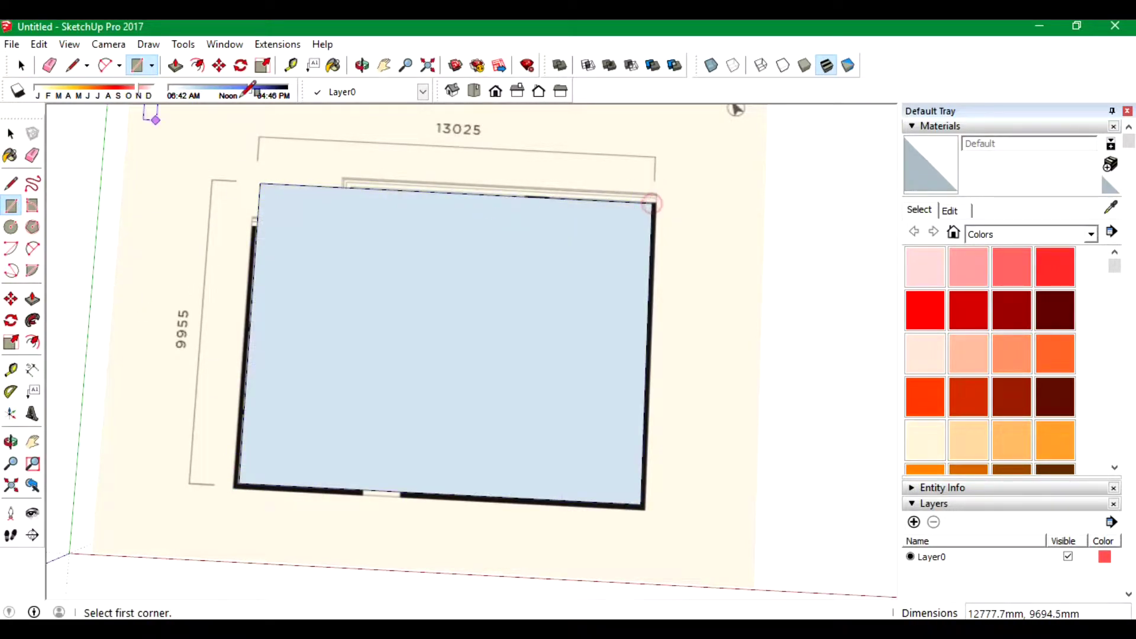
Turn on X-ray so the floor plan shows through the new face.
{"action": "left_click", "coordinate": [712, 72]}
{"action": "scroll", "coordinate": [481, 241], "scroll_direction": "up", "scroll_amount": 2}
{"action": "scroll", "coordinate": [553, 185], "scroll_direction": "down", "scroll_amount": 1}
{"action": "scroll", "coordinate": [532, 160], "scroll_direction": "up", "scroll_amount": 3}
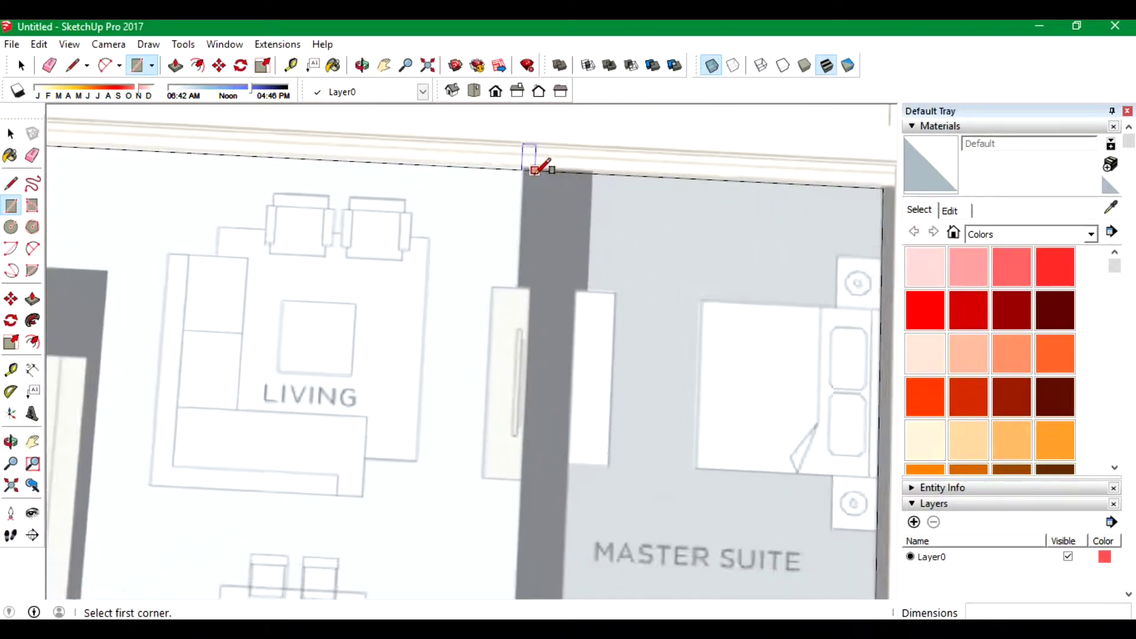
{"action": "scroll", "coordinate": [527, 167], "scroll_direction": "up", "scroll_amount": 2}
{"action": "left_click", "coordinate": [523, 170]}
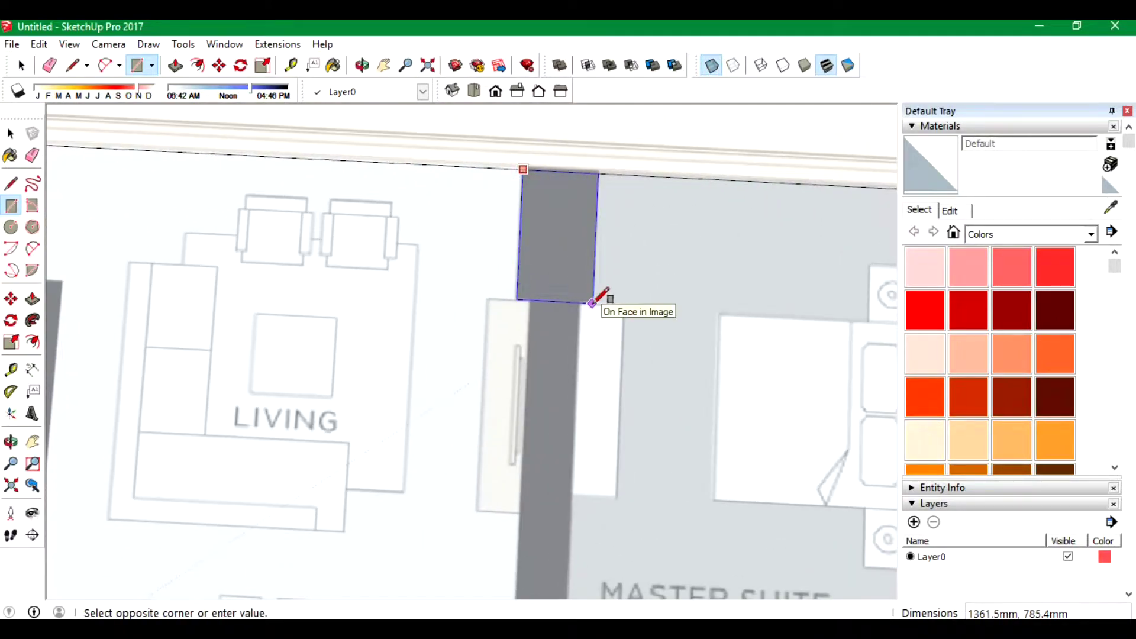
{"action": "key", "text": "space"}
{"action": "scroll", "coordinate": [282, 168], "scroll_direction": "down", "scroll_amount": 3}
{"action": "scroll", "coordinate": [452, 176], "scroll_direction": "down", "scroll_amount": 1}
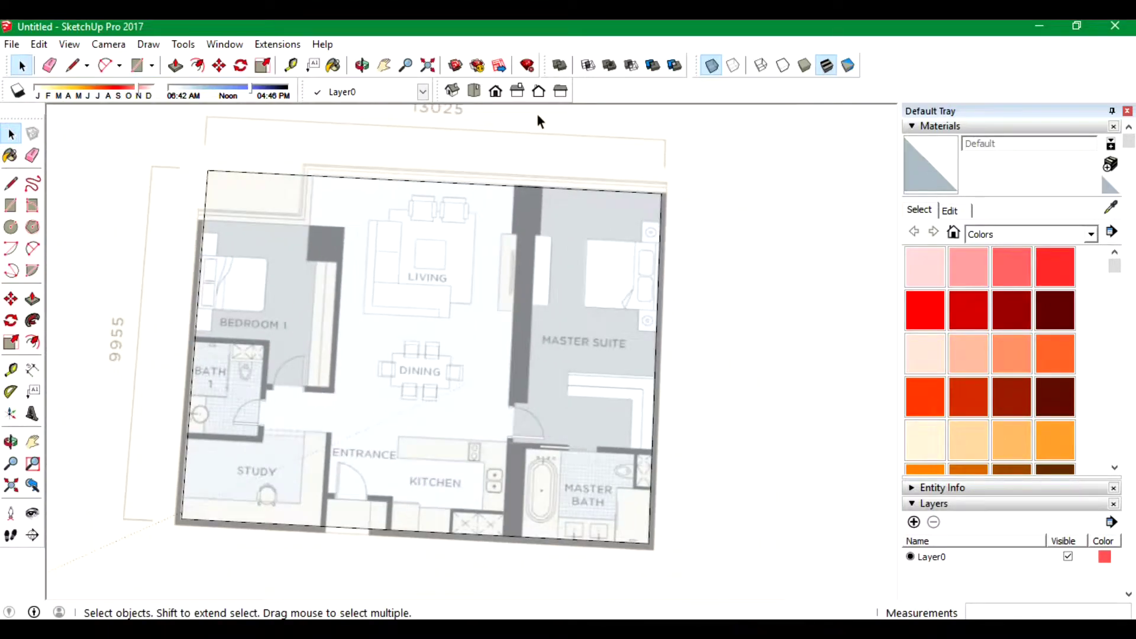
Offset the floor face's edge by 150 mm to form the outer wall band.
{"action": "left_click", "coordinate": [197, 65]}
{"action": "left_click", "coordinate": [659, 260]}
{"action": "type", "text": "150"}
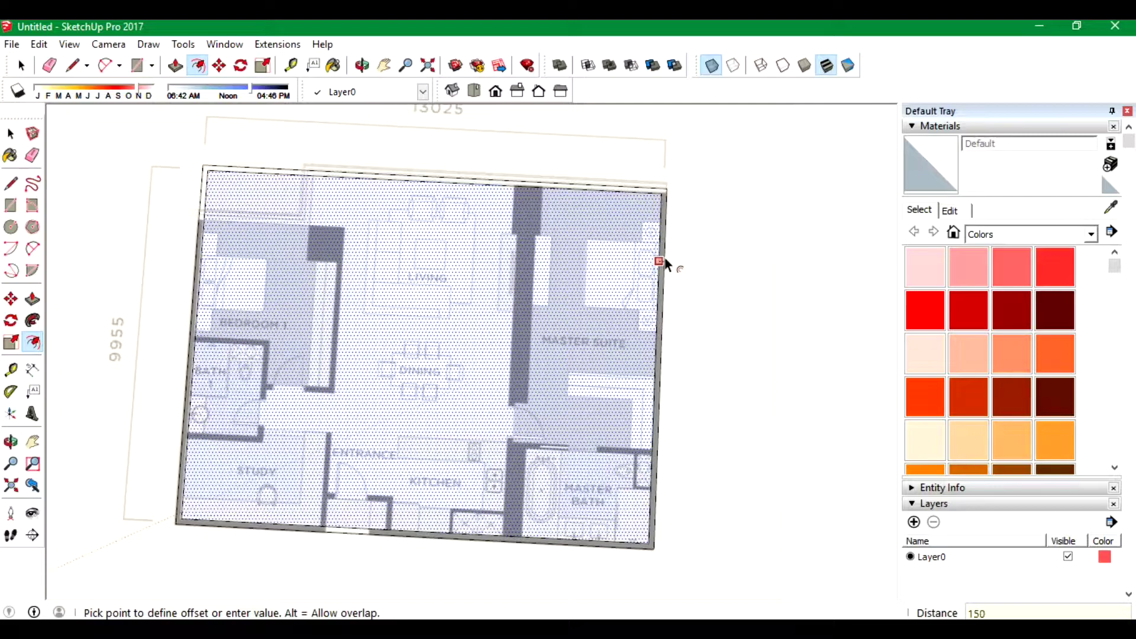
{"action": "key", "text": "Return"}
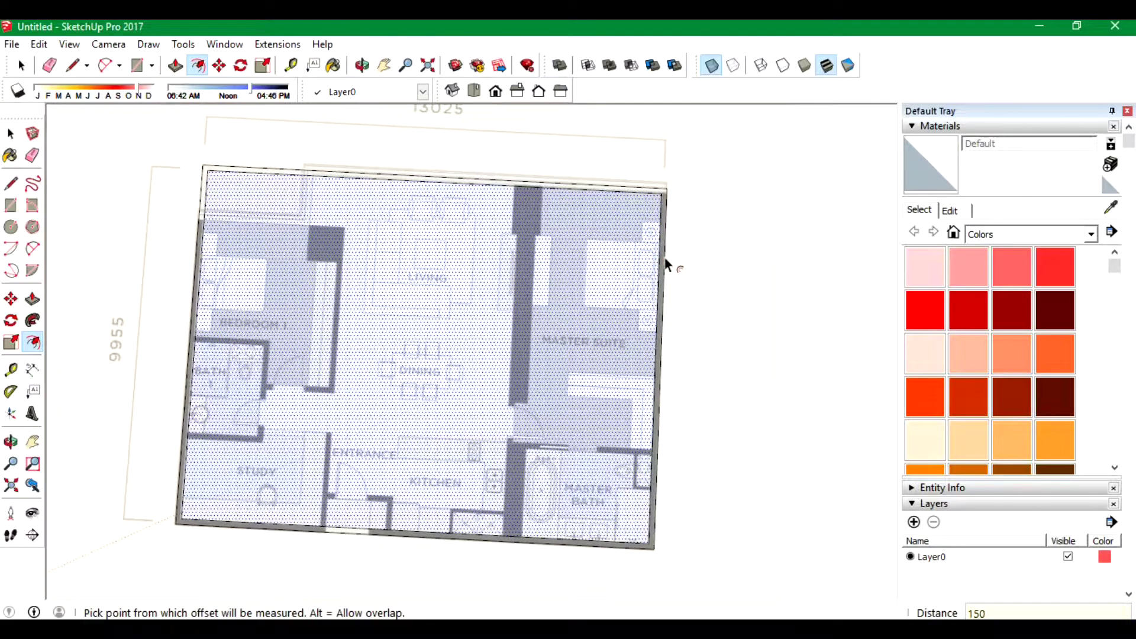
{"action": "scroll", "coordinate": [556, 176], "scroll_direction": "up", "scroll_amount": 3}
{"action": "scroll", "coordinate": [556, 177], "scroll_direction": "up", "scroll_amount": 1}
Trace the partition wall beside the master suite and its door strip with rectangles.
{"action": "key", "text": "r"}
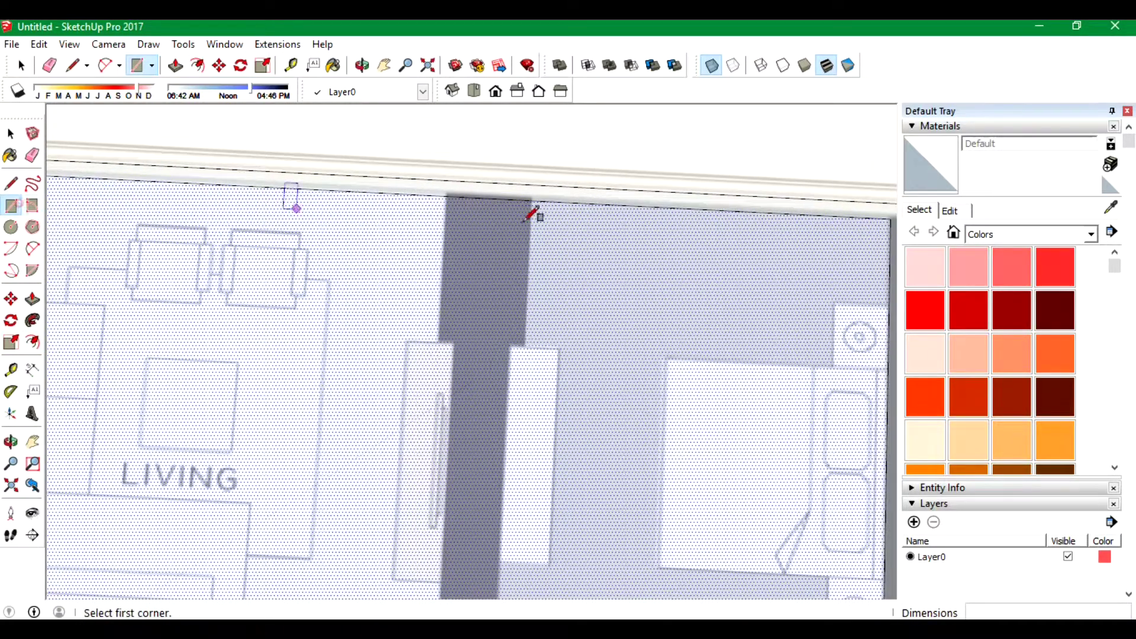
{"action": "left_click", "coordinate": [447, 195]}
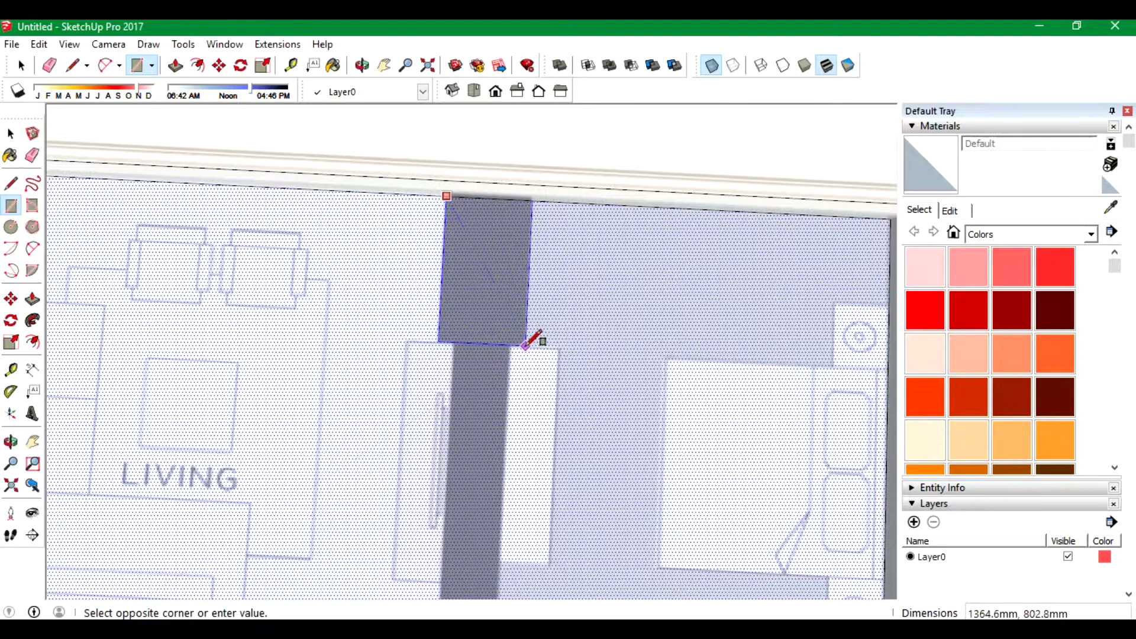
{"action": "left_click", "coordinate": [526, 343]}
{"action": "left_click", "coordinate": [458, 341]}
{"action": "scroll", "coordinate": [450, 308], "scroll_direction": "down", "scroll_amount": 3}
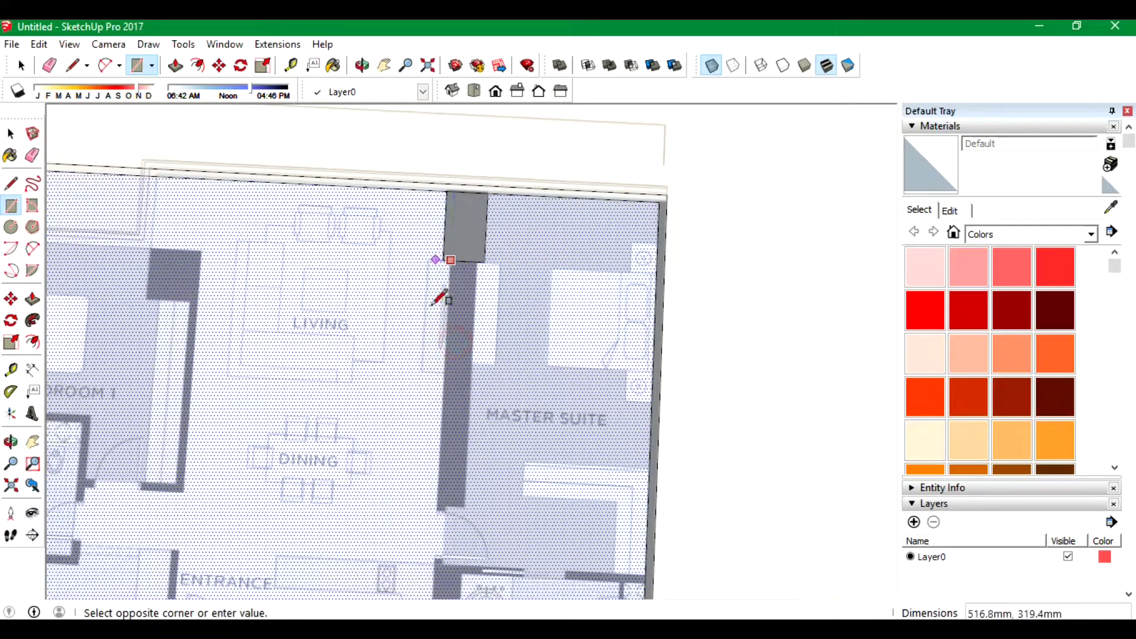
{"action": "scroll", "coordinate": [465, 505], "scroll_direction": "up", "scroll_amount": 3}
{"action": "left_click", "coordinate": [475, 518]}
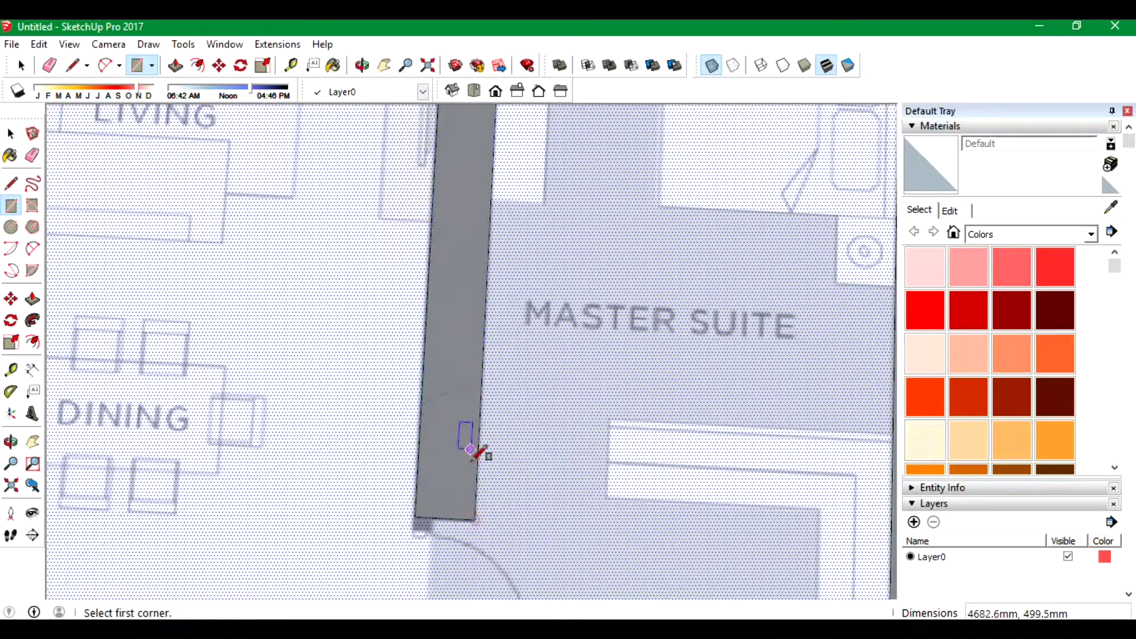
{"action": "scroll", "coordinate": [484, 264], "scroll_direction": "down", "scroll_amount": 3}
{"action": "scroll", "coordinate": [467, 406], "scroll_direction": "up", "scroll_amount": 4}
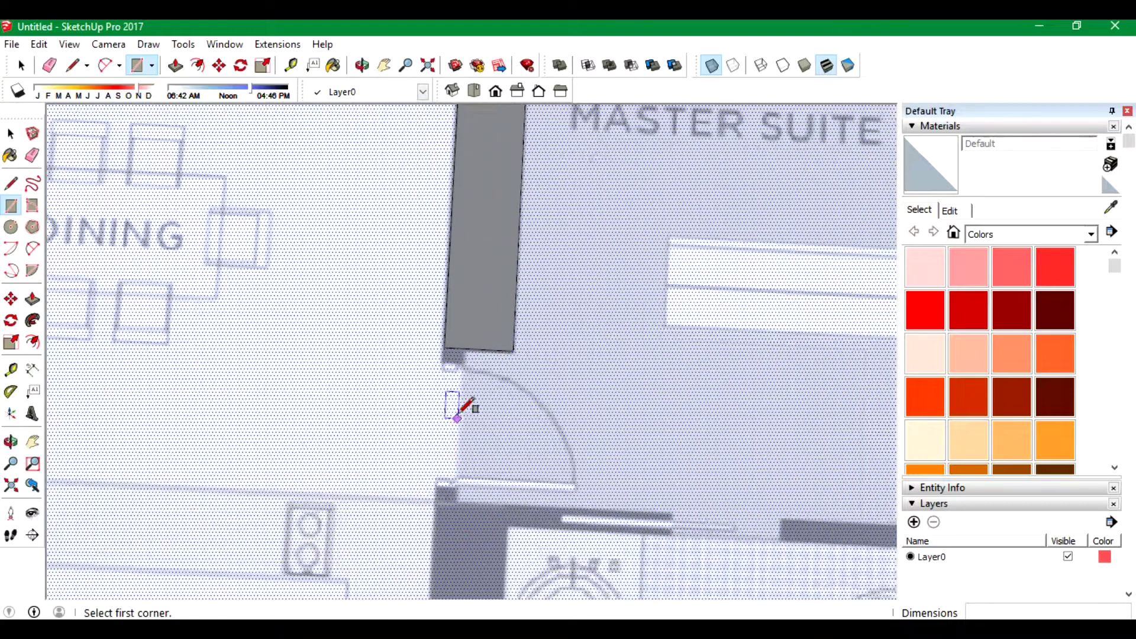
{"action": "left_click", "coordinate": [459, 503]}
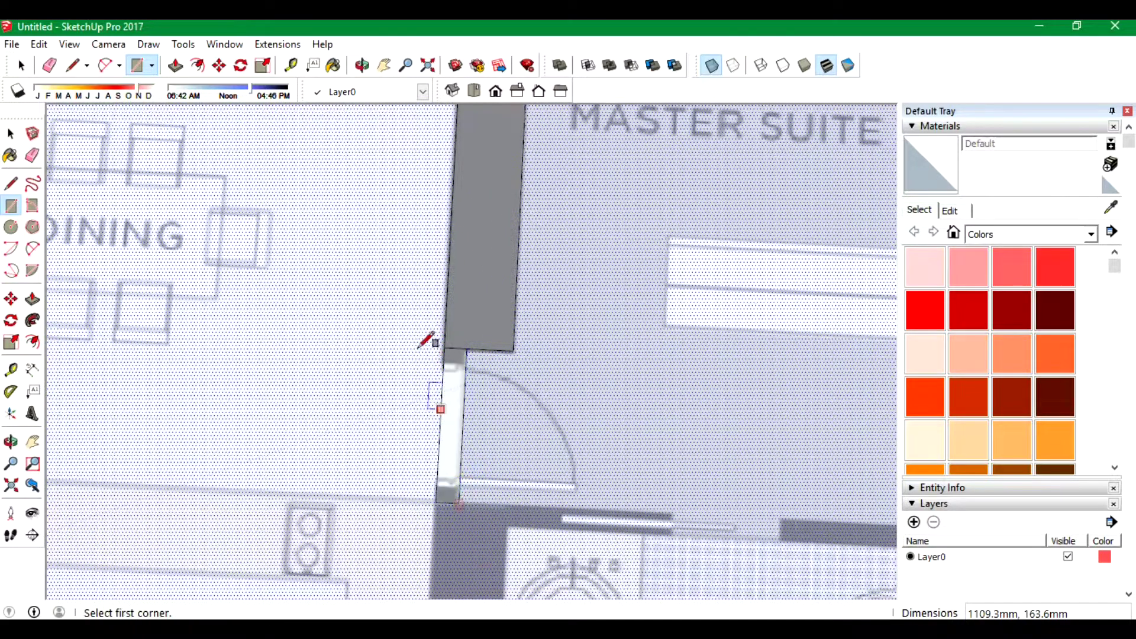
{"action": "scroll", "coordinate": [431, 337], "scroll_direction": "down", "scroll_amount": 3}
Trace the kitchen–master bath wall, the master bath's top wall and the shower wall.
{"action": "left_click", "coordinate": [427, 412]}
{"action": "scroll", "coordinate": [431, 414], "scroll_direction": "up", "scroll_amount": 3}
{"action": "scroll", "coordinate": [477, 355], "scroll_direction": "up", "scroll_amount": 3}
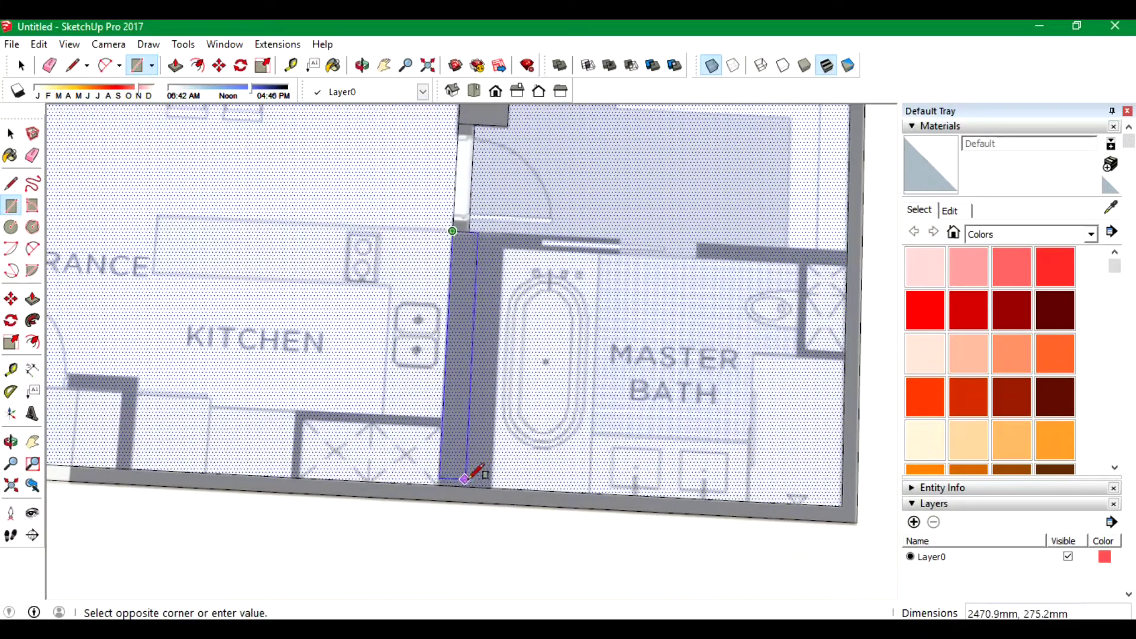
{"action": "left_click", "coordinate": [496, 487]}
{"action": "left_click", "coordinate": [502, 233]}
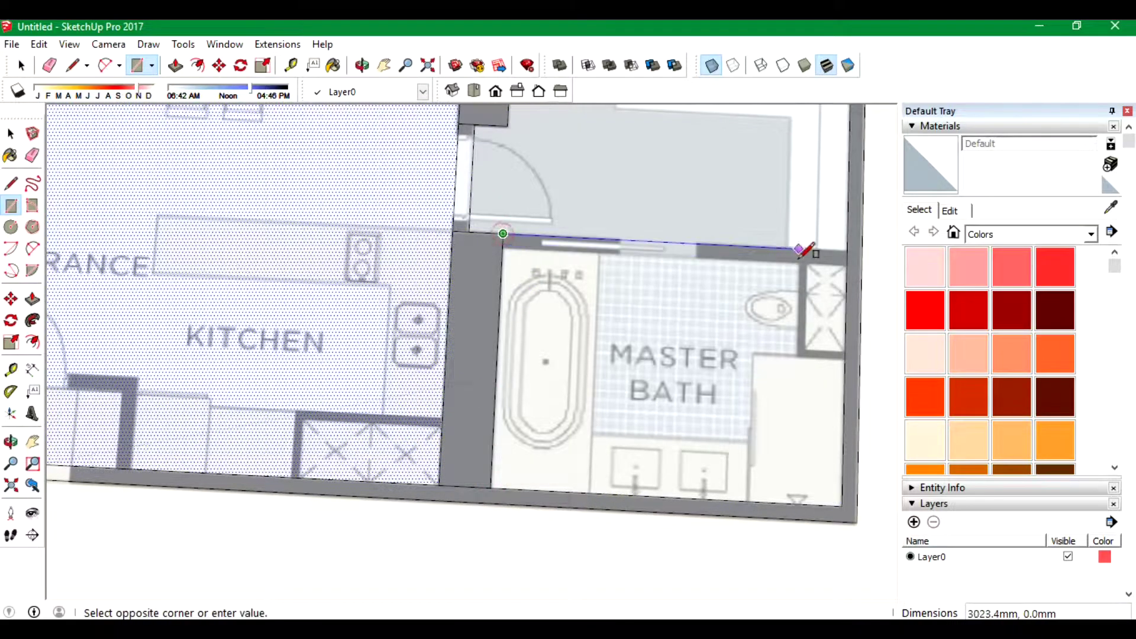
{"action": "left_click", "coordinate": [849, 254]}
{"action": "left_click", "coordinate": [798, 261]}
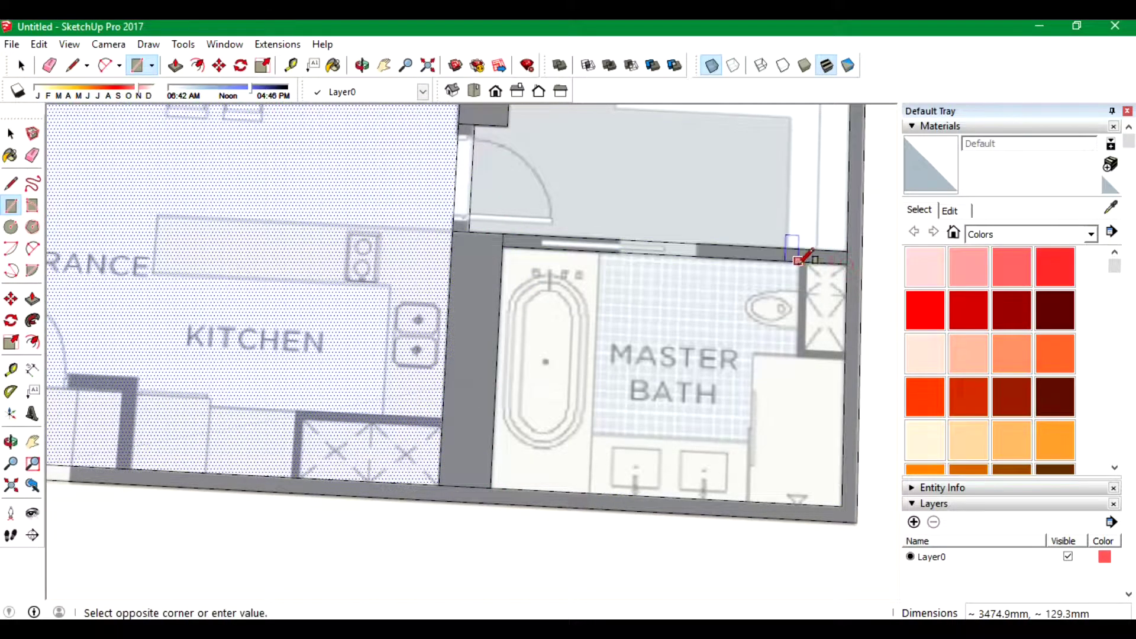
{"action": "left_click", "coordinate": [845, 355]}
{"action": "scroll", "coordinate": [835, 373], "scroll_direction": "down", "scroll_amount": 2}
{"action": "scroll", "coordinate": [452, 387], "scroll_direction": "up", "scroll_amount": 2}
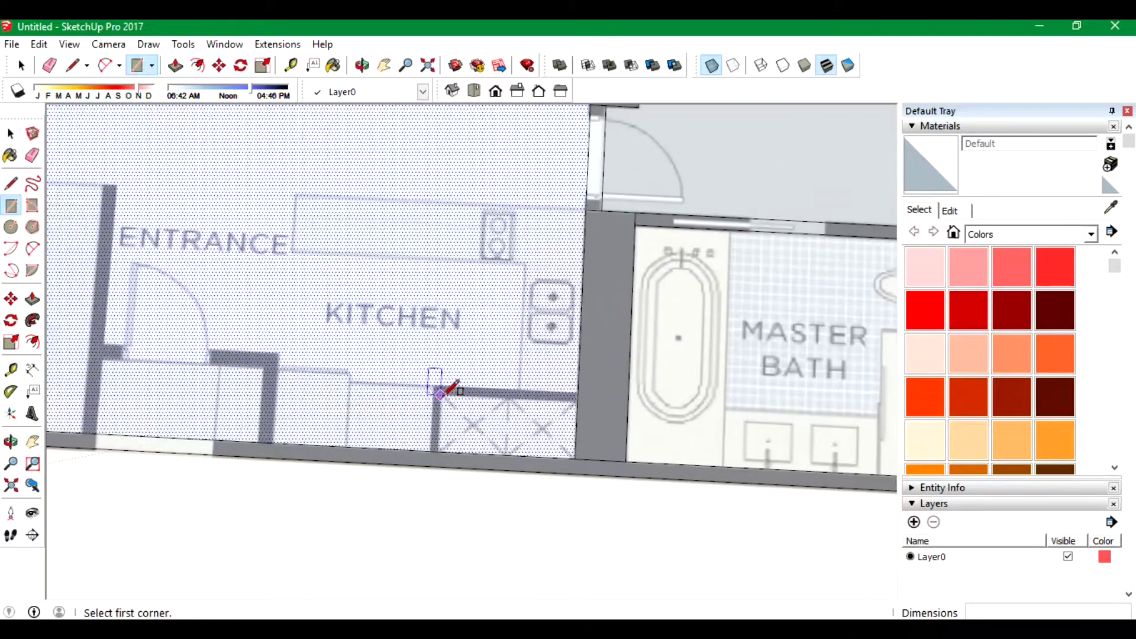
Trace the kitchen's lower wall, the study–entrance wall and the wall below the entrance door.
{"action": "left_click", "coordinate": [434, 385]}
{"action": "left_click", "coordinate": [574, 447]}
{"action": "scroll", "coordinate": [573, 446], "scroll_direction": "down", "scroll_amount": 2}
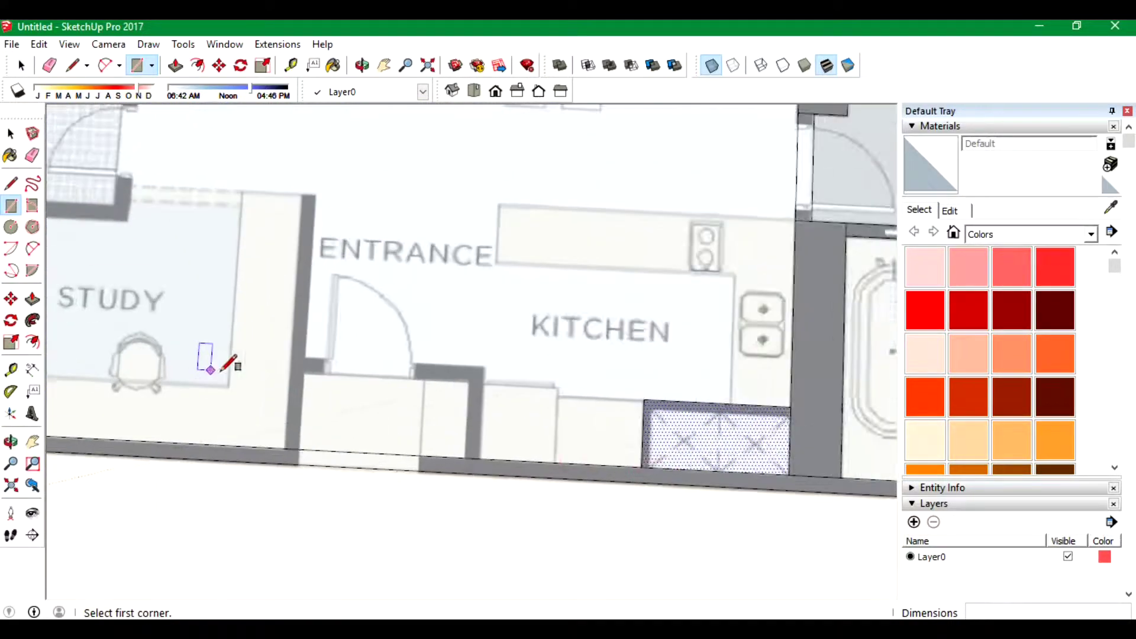
{"action": "scroll", "coordinate": [335, 325], "scroll_direction": "up", "scroll_amount": 3}
{"action": "scroll", "coordinate": [336, 325], "scroll_direction": "down", "scroll_amount": 2}
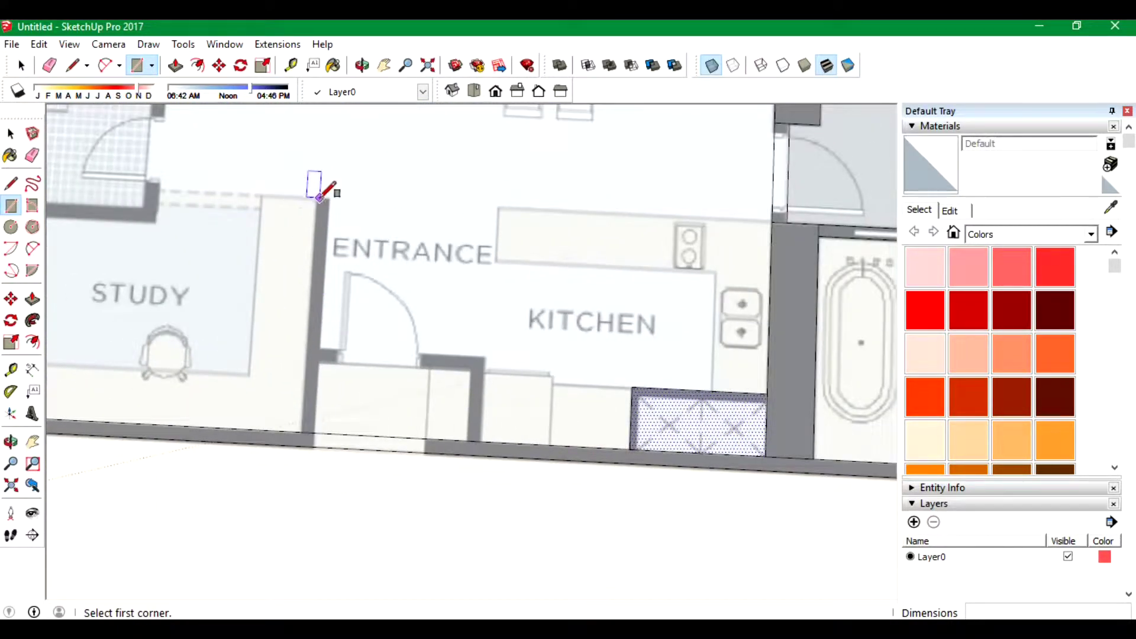
{"action": "left_click", "coordinate": [309, 433]}
{"action": "left_click", "coordinate": [319, 347]}
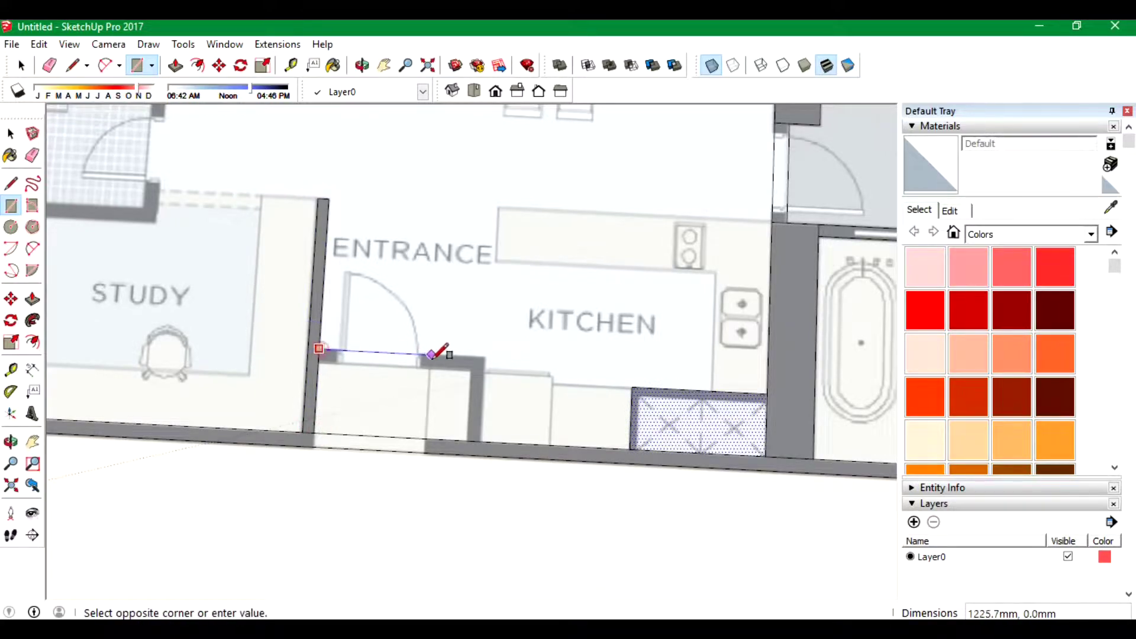
{"action": "left_click", "coordinate": [485, 370]}
{"action": "left_click", "coordinate": [484, 369]}
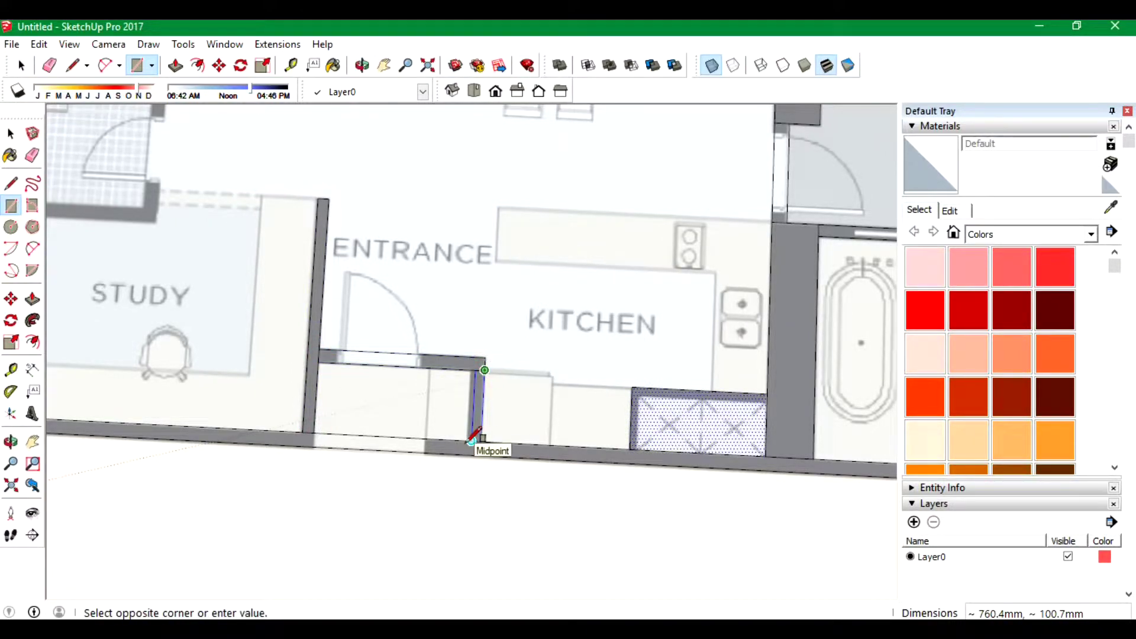
{"action": "scroll", "coordinate": [473, 426], "scroll_direction": "up", "scroll_amount": 3}
{"action": "scroll", "coordinate": [476, 438], "scroll_direction": "up", "scroll_amount": 2}
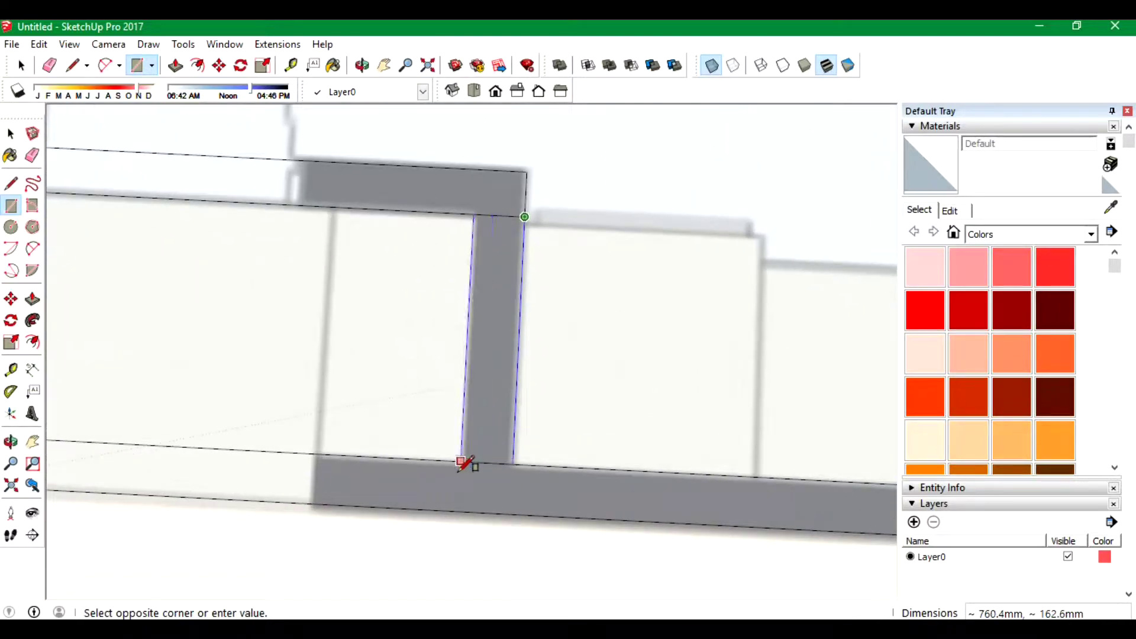
{"action": "scroll", "coordinate": [470, 449], "scroll_direction": "up", "scroll_amount": 2}
Finish the short wall by the kitchen cabinets and trace the Bath 1 walls.
{"action": "left_click", "coordinate": [462, 474]}
{"action": "scroll", "coordinate": [458, 475], "scroll_direction": "down", "scroll_amount": 3}
{"action": "scroll", "coordinate": [553, 465], "scroll_direction": "down", "scroll_amount": 3}
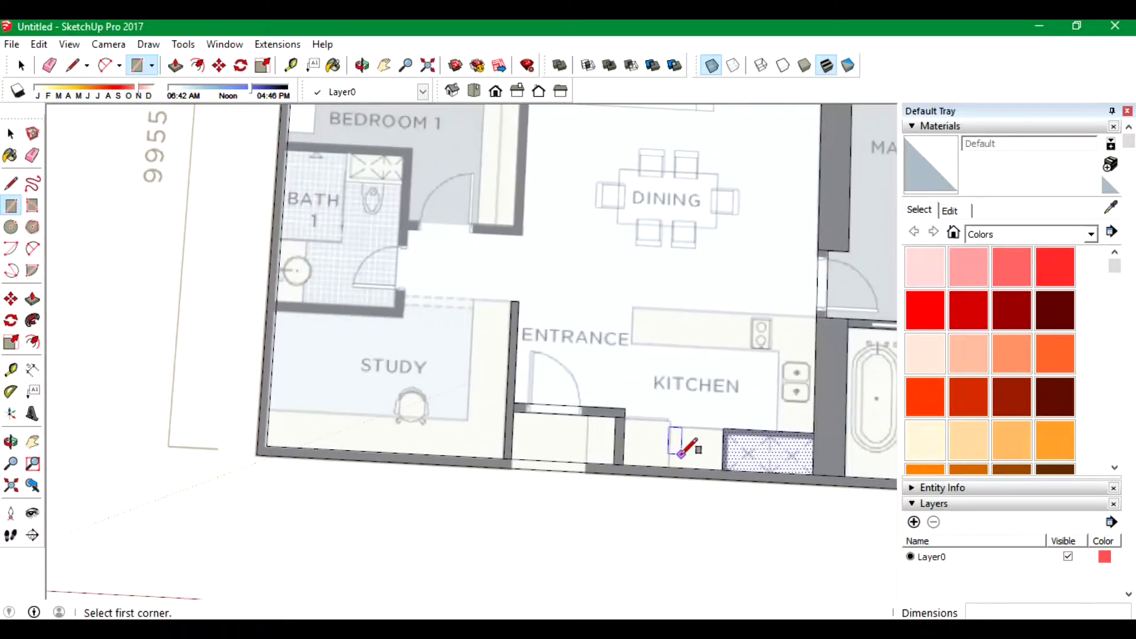
{"action": "scroll", "coordinate": [350, 234], "scroll_direction": "up", "scroll_amount": 2}
{"action": "scroll", "coordinate": [292, 152], "scroll_direction": "up", "scroll_amount": 3}
{"action": "scroll", "coordinate": [291, 153], "scroll_direction": "up", "scroll_amount": 1}
{"action": "left_click", "coordinate": [237, 146]}
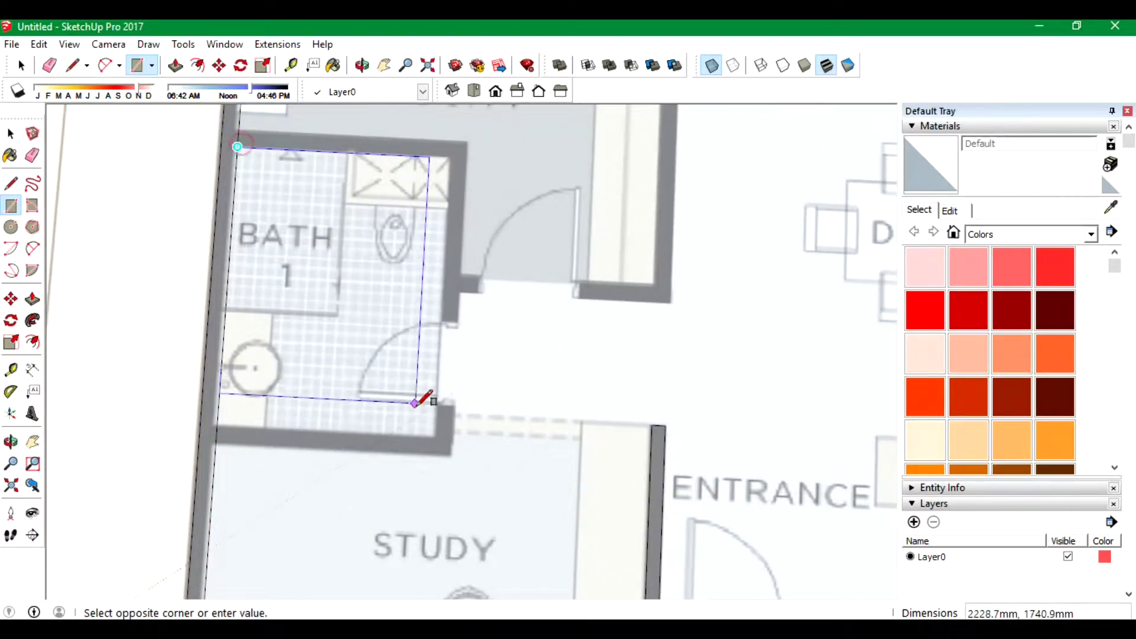
{"action": "left_click", "coordinate": [434, 435]}
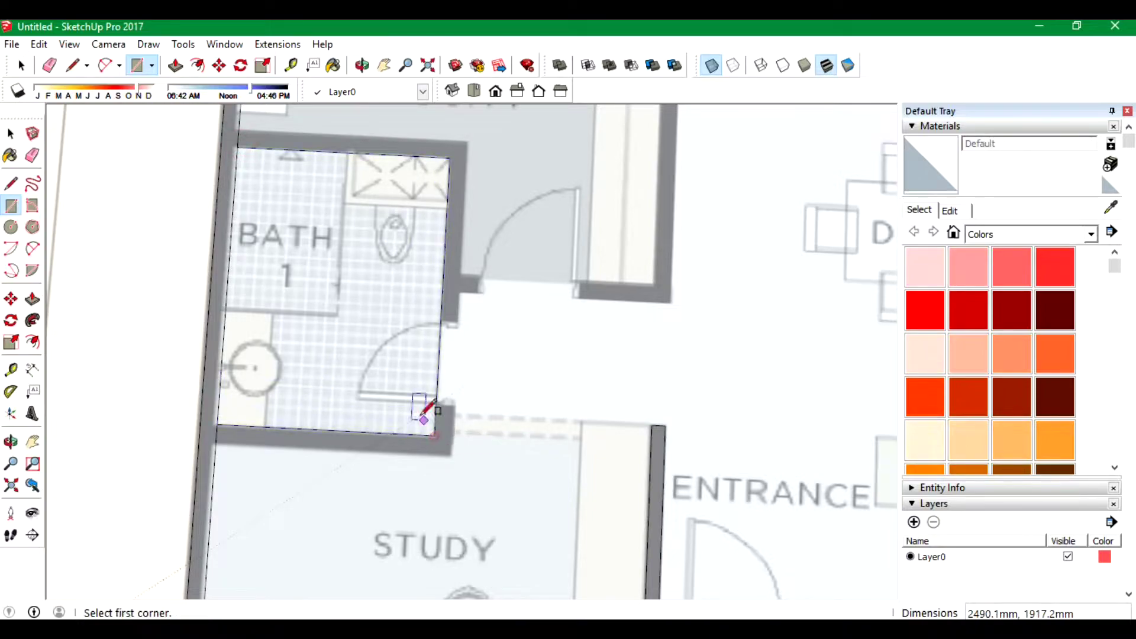
{"action": "left_click", "coordinate": [239, 129]}
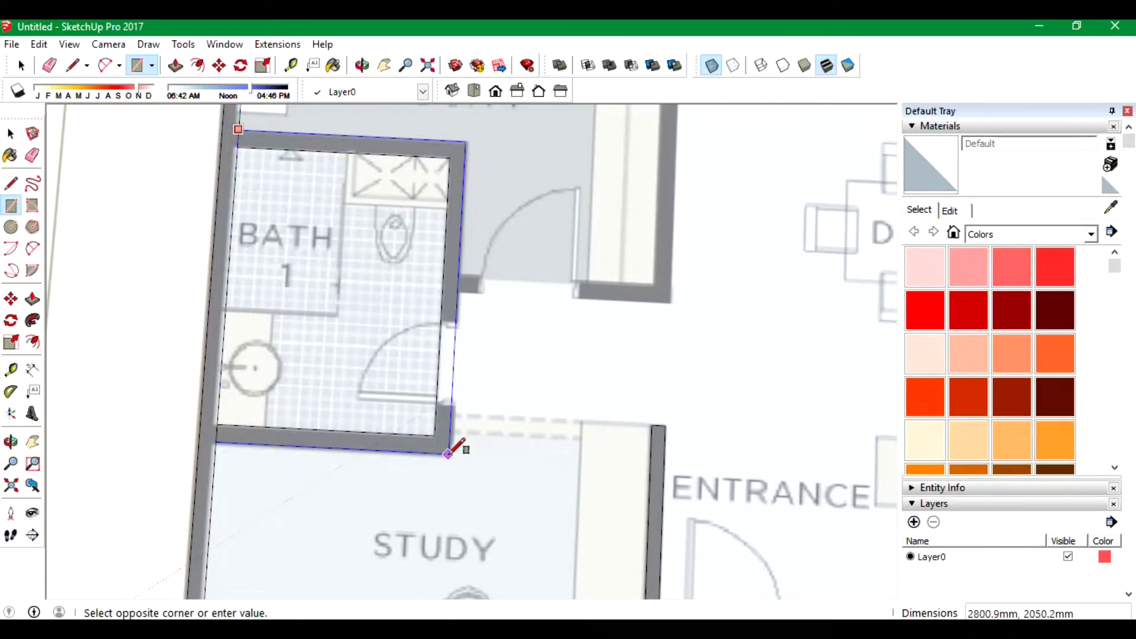
{"action": "scroll", "coordinate": [409, 468], "scroll_direction": "down", "scroll_amount": 3}
{"action": "scroll", "coordinate": [384, 374], "scroll_direction": "up", "scroll_amount": 3}
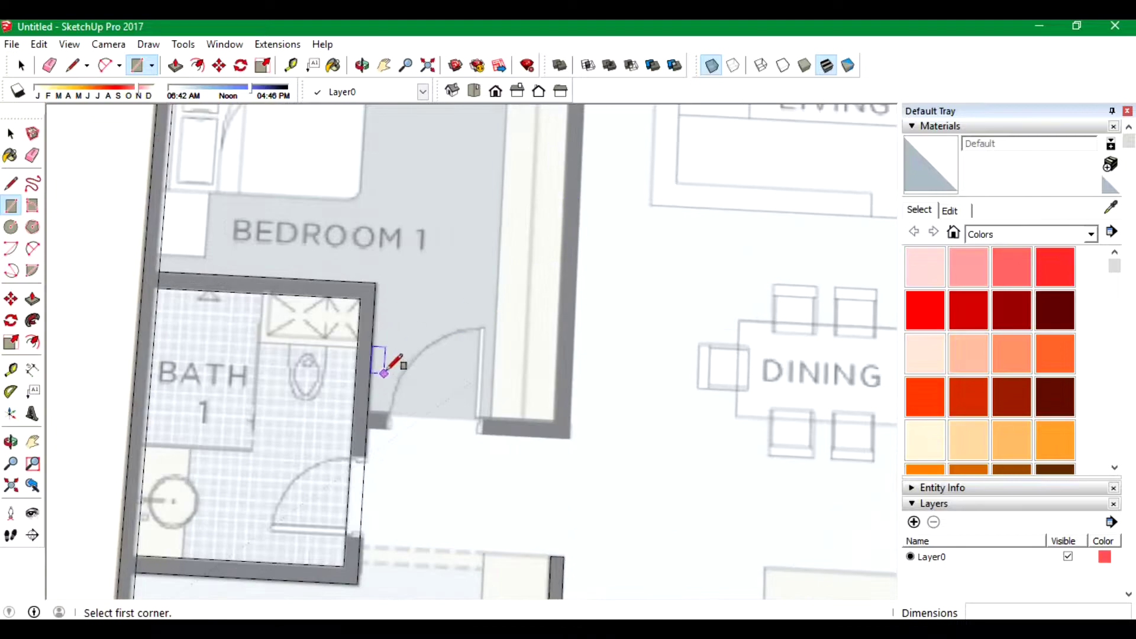
{"action": "left_click", "coordinate": [366, 410]}
Trace the Bedroom 1 wall strips down to the dark square column.
{"action": "left_click", "coordinate": [565, 425]}
{"action": "scroll", "coordinate": [559, 478], "scroll_direction": "down", "scroll_amount": 2}
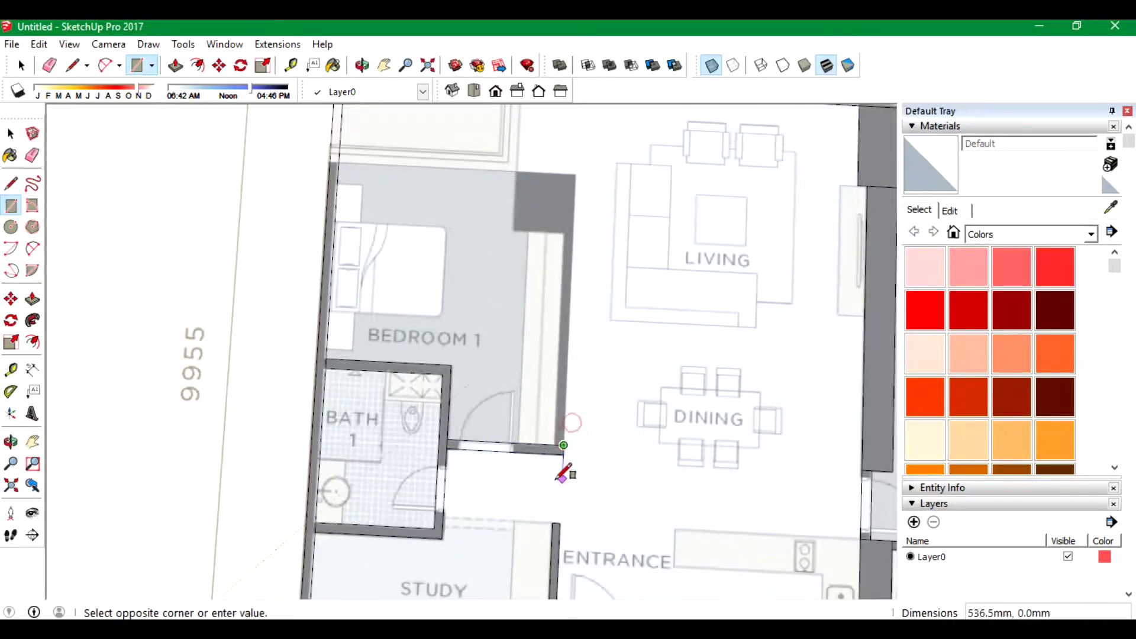
{"action": "scroll", "coordinate": [569, 204], "scroll_direction": "up", "scroll_amount": 3}
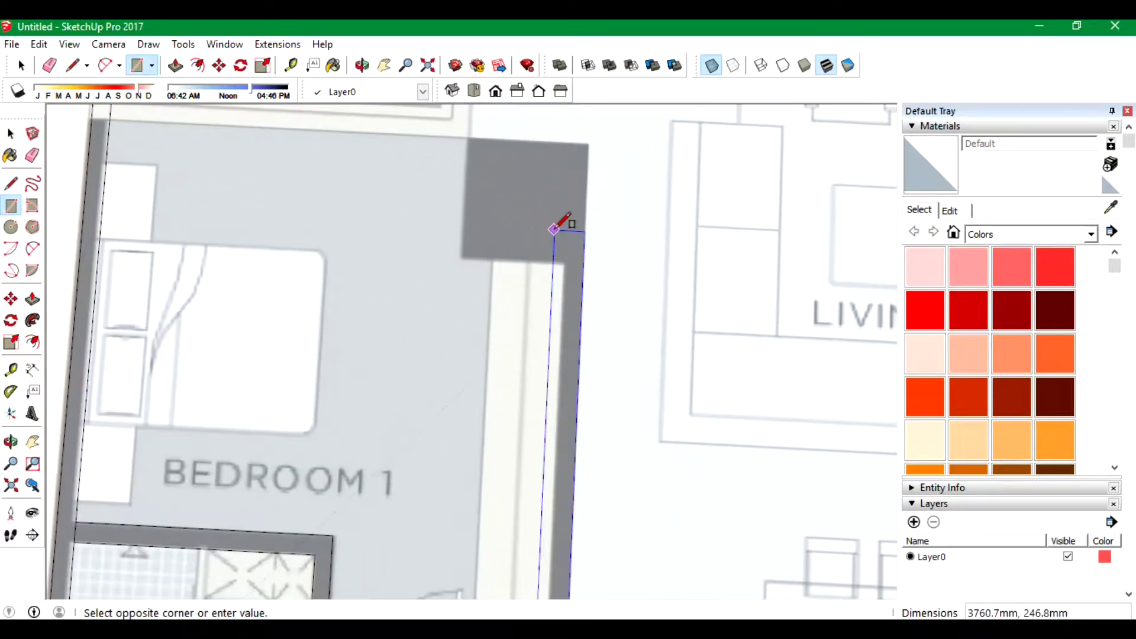
{"action": "left_click", "coordinate": [563, 260]}
{"action": "left_click", "coordinate": [469, 141]}
{"action": "scroll", "coordinate": [502, 382], "scroll_direction": "down", "scroll_amount": 2}
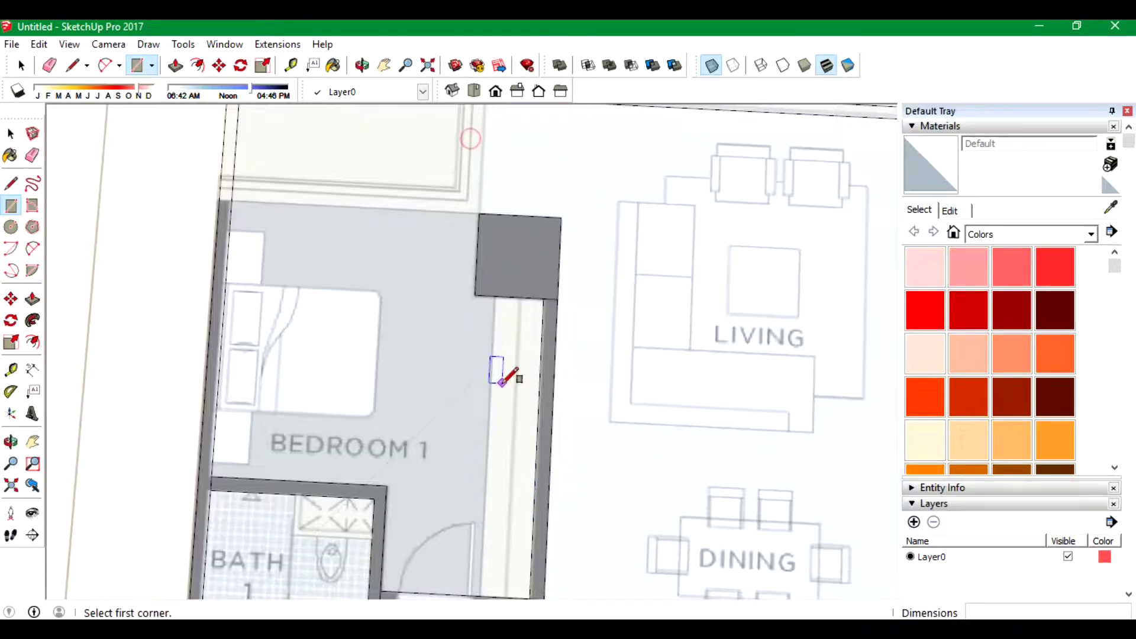
{"action": "scroll", "coordinate": [501, 382], "scroll_direction": "down", "scroll_amount": 2}
{"action": "scroll", "coordinate": [477, 183], "scroll_direction": "up", "scroll_amount": 2}
{"action": "left_click", "coordinate": [490, 293]}
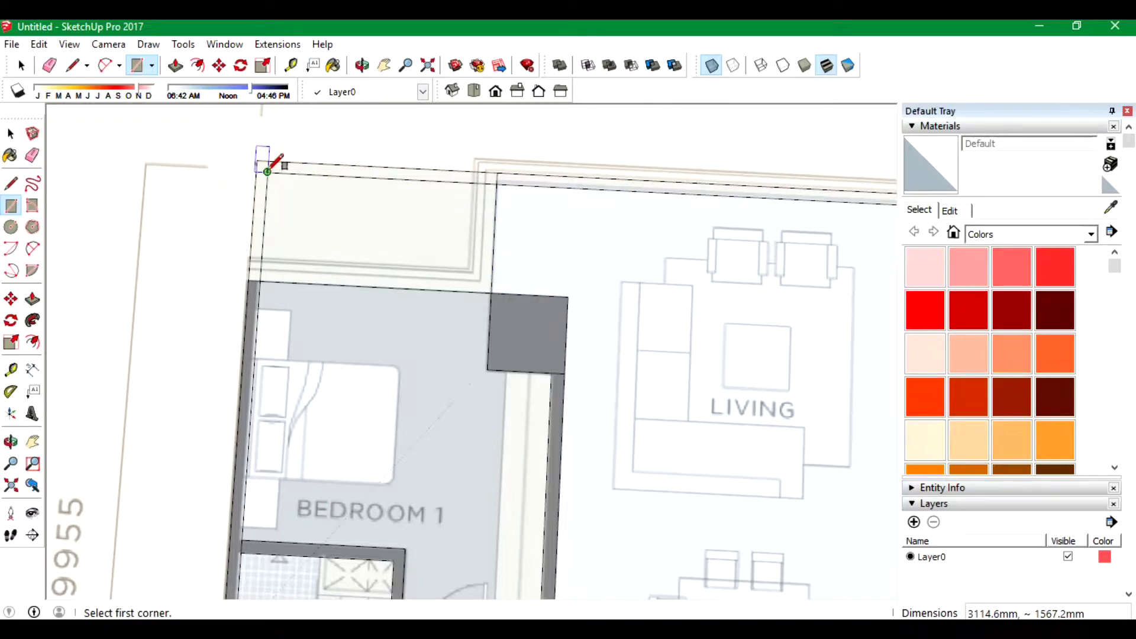
Trace the top outer wall with a rectangle.
{"action": "scroll", "coordinate": [373, 225], "scroll_direction": "down", "scroll_amount": 2}
{"action": "scroll", "coordinate": [409, 237], "scroll_direction": "down", "scroll_amount": 1}
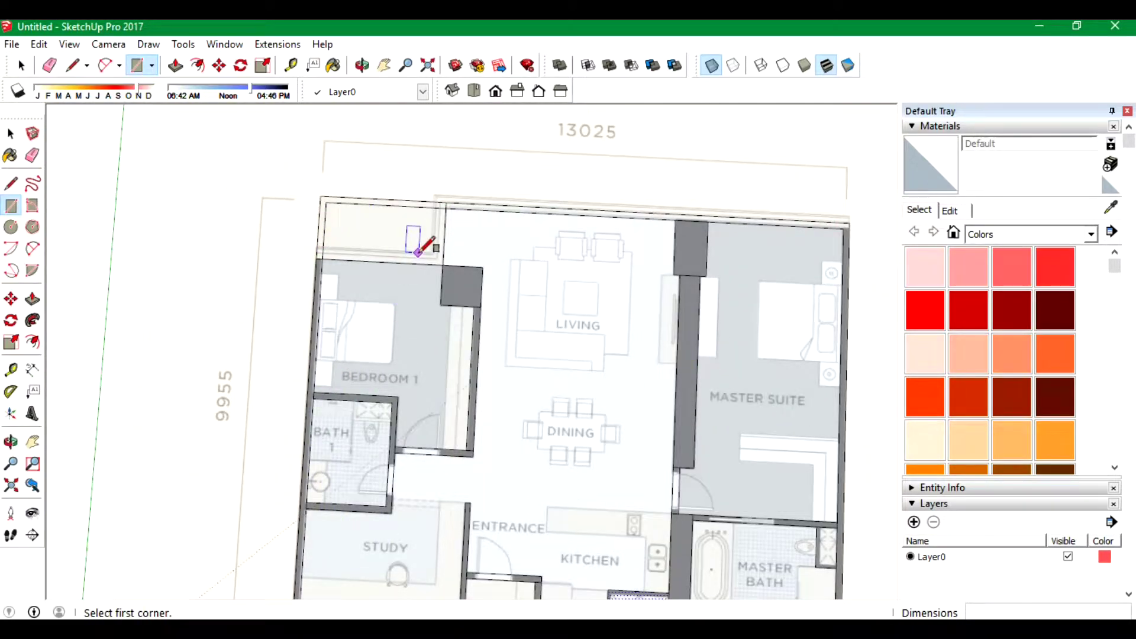
{"action": "scroll", "coordinate": [418, 252], "scroll_direction": "up", "scroll_amount": 2}
{"action": "scroll", "coordinate": [424, 228], "scroll_direction": "up", "scroll_amount": 1}
{"action": "scroll", "coordinate": [444, 127], "scroll_direction": "up", "scroll_amount": 1}
{"action": "left_click", "coordinate": [486, 203]}
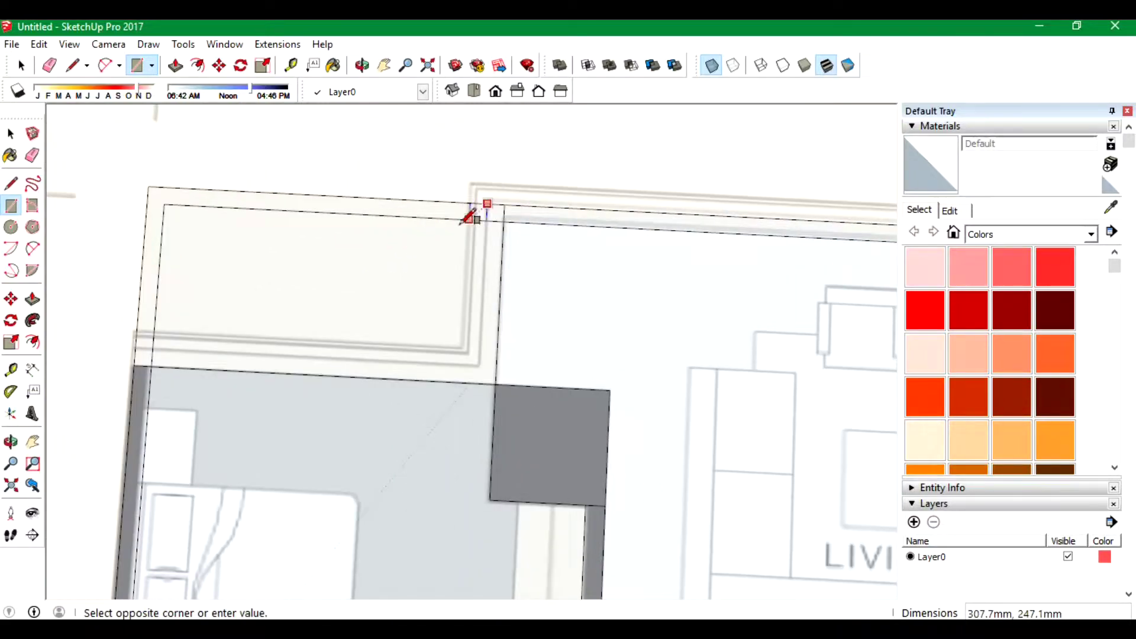
{"action": "left_click", "coordinate": [136, 348]}
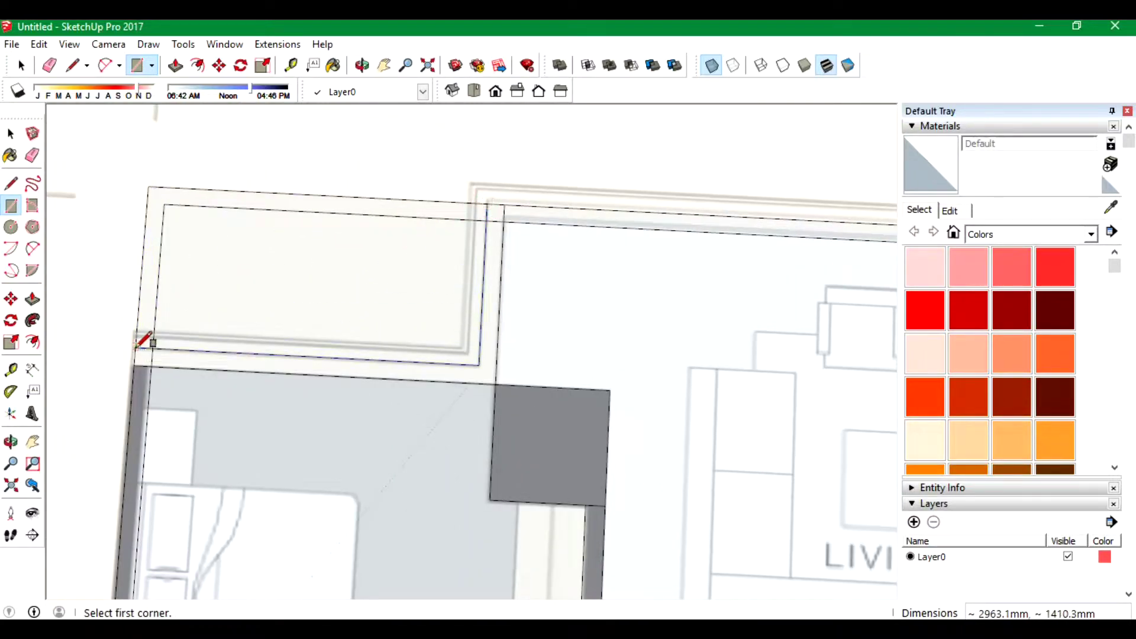
Turn on X-ray, select all traced geometry and reverse its faces.
{"action": "left_click", "coordinate": [712, 69]}
{"action": "key", "text": "space"}
{"action": "triple_click", "coordinate": [296, 276]}
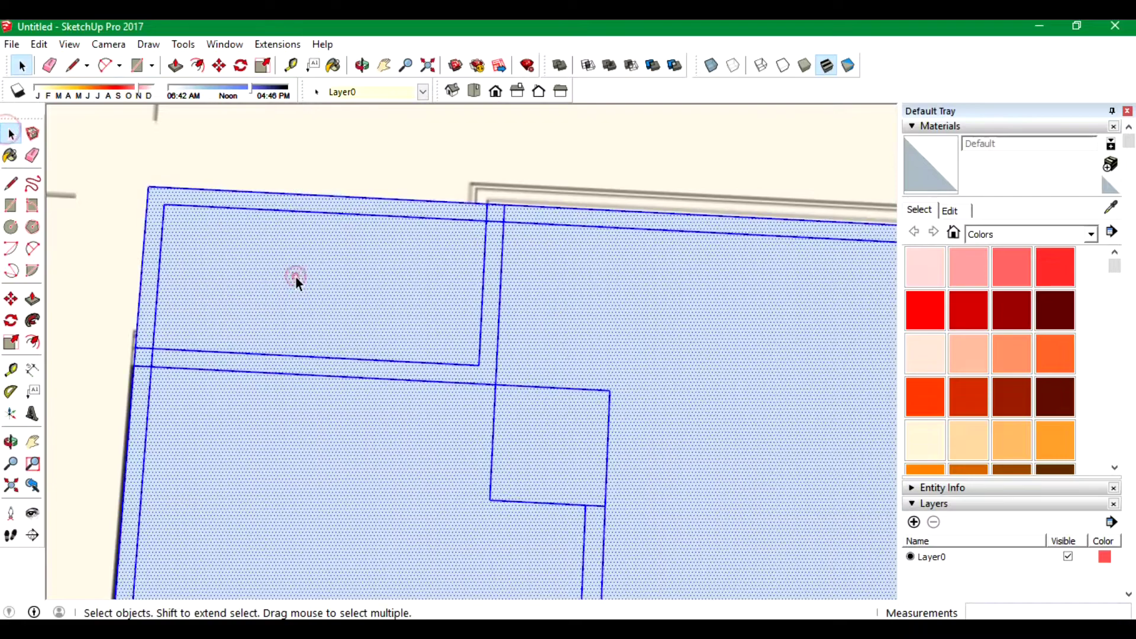
{"action": "right_click", "coordinate": [295, 277]}
{"action": "left_click", "coordinate": [356, 334]}
{"action": "scroll", "coordinate": [150, 171], "scroll_direction": "down", "scroll_amount": 1}
Erase the stray overlapping edges at the top-left of the plan.
{"action": "key", "text": "e"}
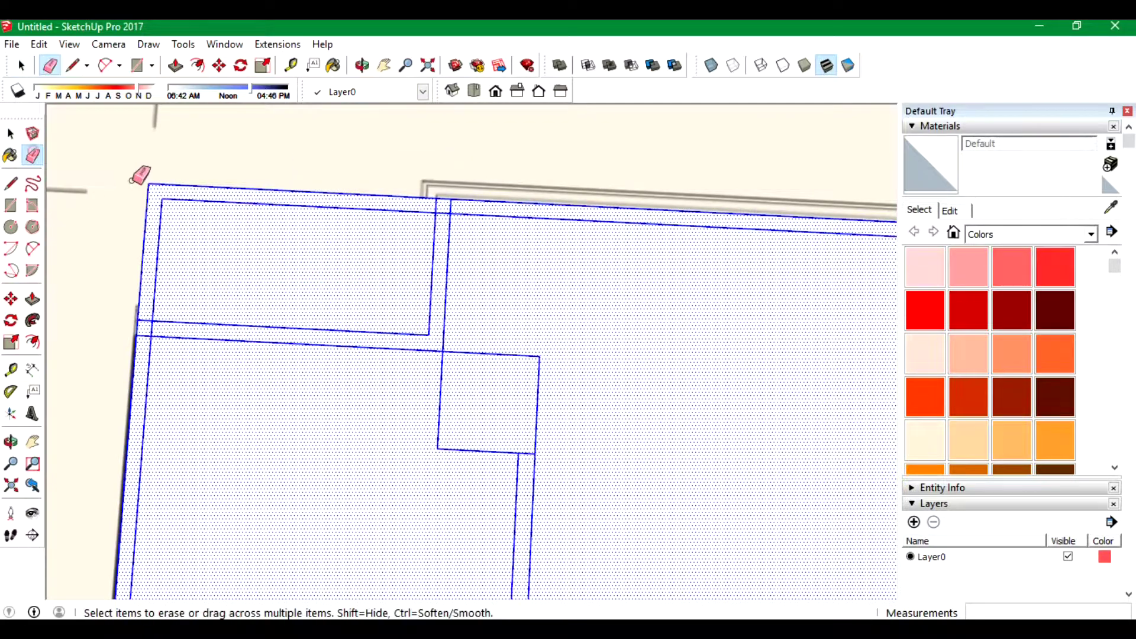
{"action": "left_click", "coordinate": [151, 185]}
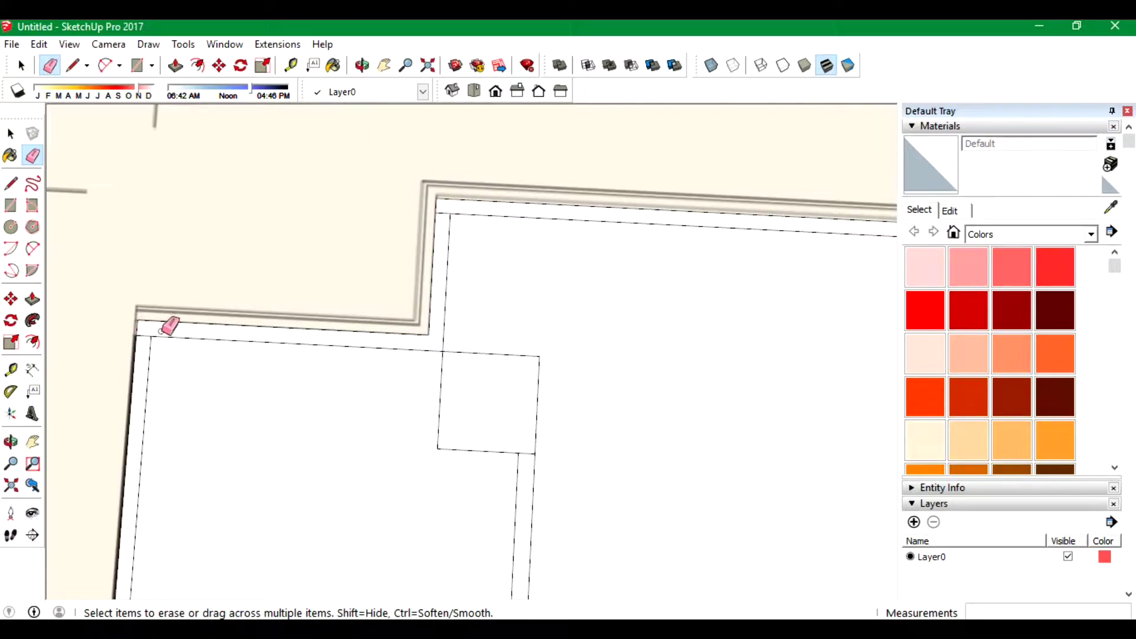
{"action": "scroll", "coordinate": [254, 228], "scroll_direction": "down", "scroll_amount": 2}
{"action": "scroll", "coordinate": [132, 157], "scroll_direction": "down", "scroll_amount": 2}
{"action": "scroll", "coordinate": [728, 226], "scroll_direction": "up", "scroll_amount": 3}
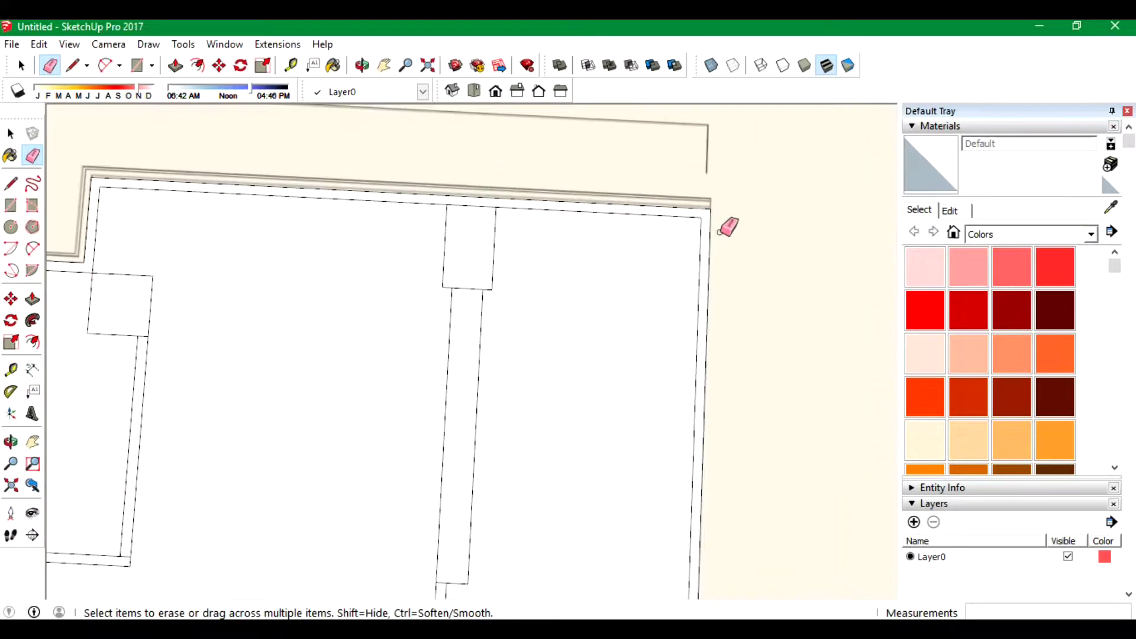
{"action": "scroll", "coordinate": [727, 225], "scroll_direction": "up", "scroll_amount": 2}
{"action": "key", "text": "l"}
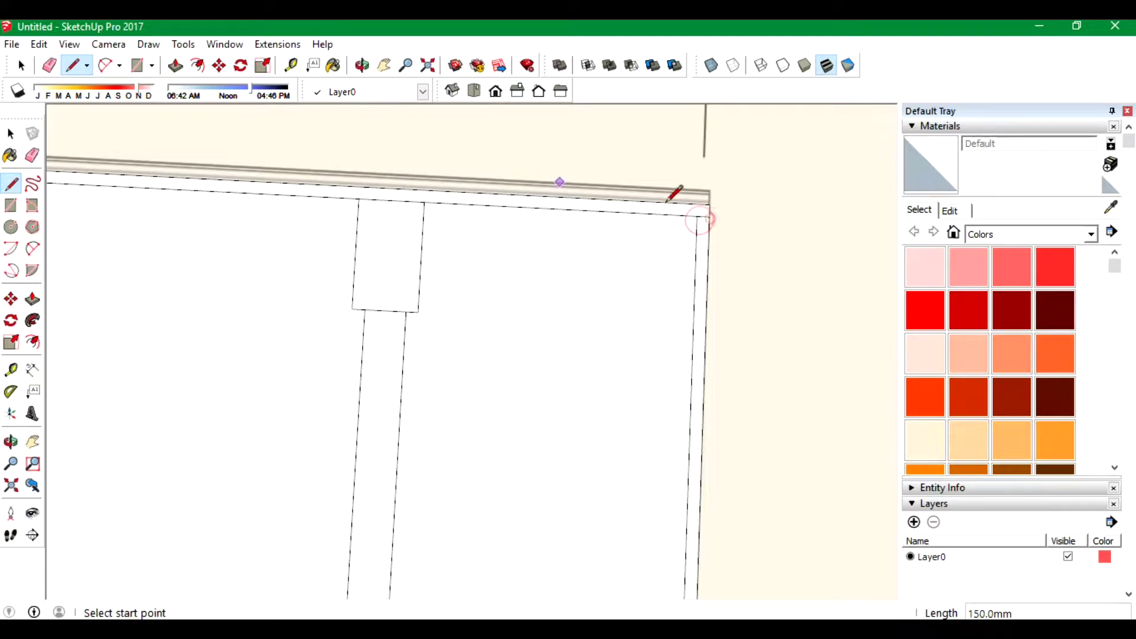
{"action": "key", "text": "e"}
{"action": "scroll", "coordinate": [385, 177], "scroll_direction": "down", "scroll_amount": 2}
{"action": "scroll", "coordinate": [393, 452], "scroll_direction": "up", "scroll_amount": 3}
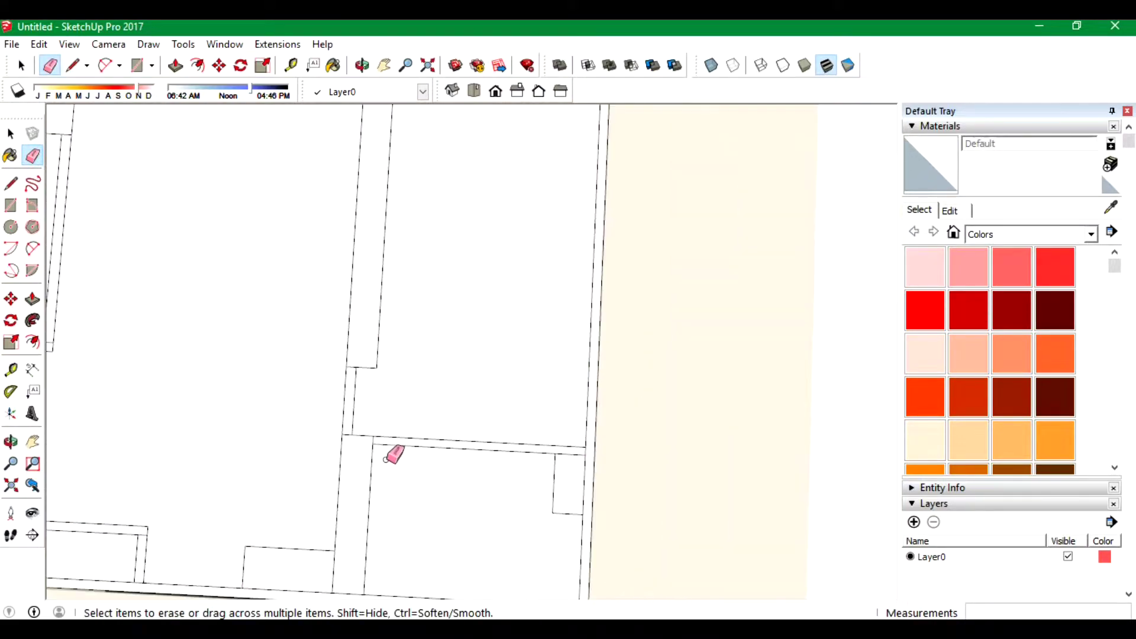
{"action": "scroll", "coordinate": [336, 314], "scroll_direction": "up", "scroll_amount": 1}
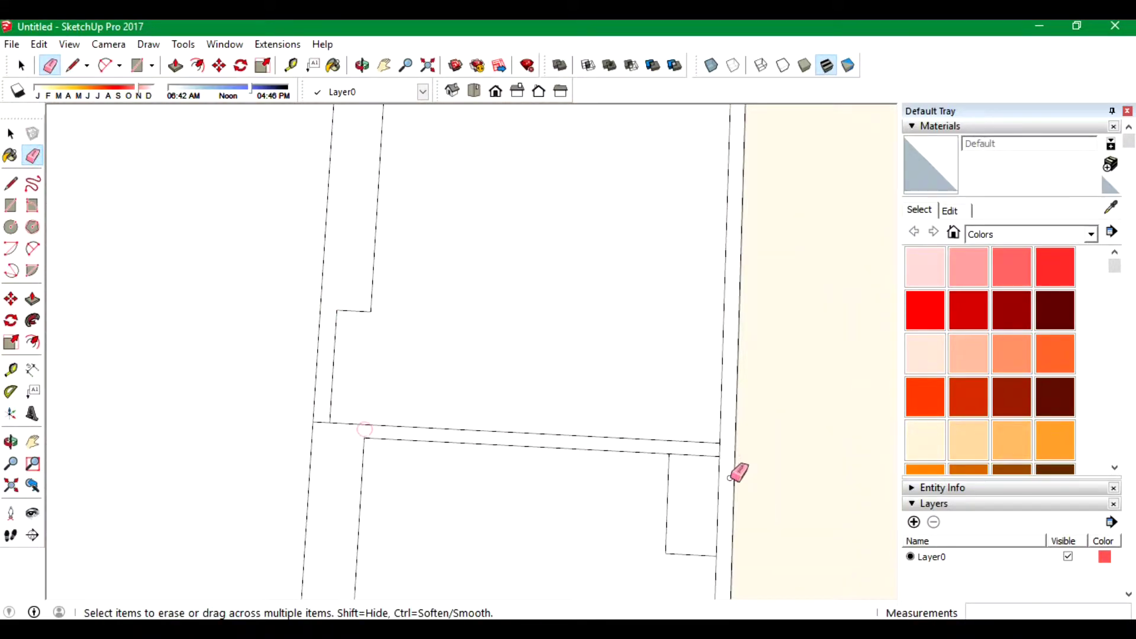
{"action": "scroll", "coordinate": [719, 451], "scroll_direction": "down", "scroll_amount": 2}
{"action": "scroll", "coordinate": [428, 486], "scroll_direction": "up", "scroll_amount": 3}
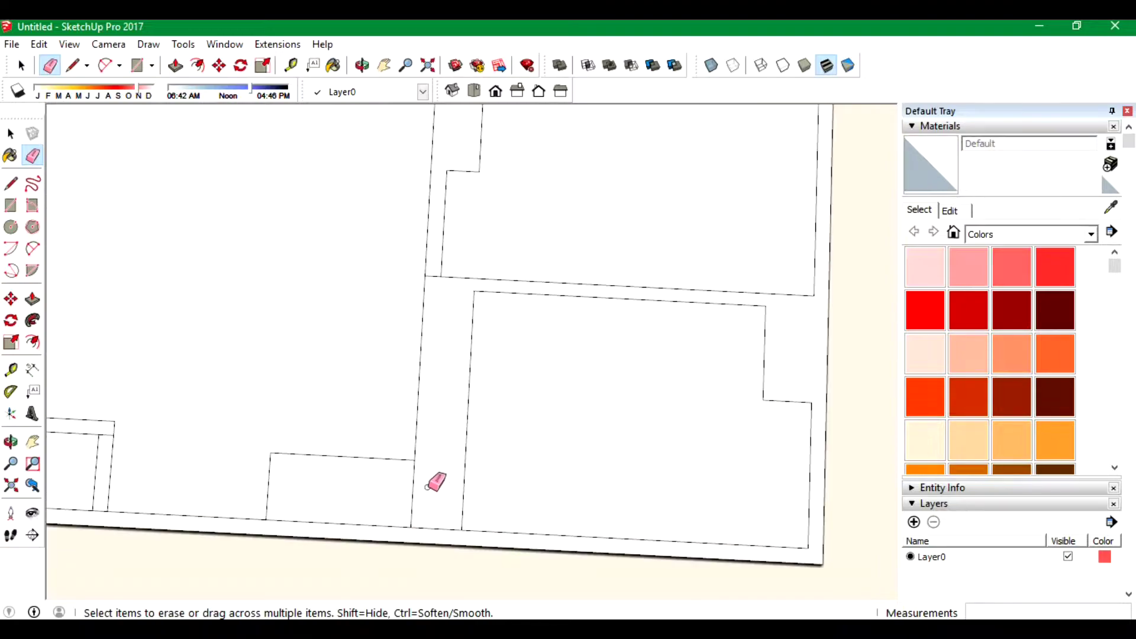
{"action": "scroll", "coordinate": [446, 464], "scroll_direction": "down", "scroll_amount": 2}
{"action": "scroll", "coordinate": [447, 472], "scroll_direction": "up", "scroll_amount": 3}
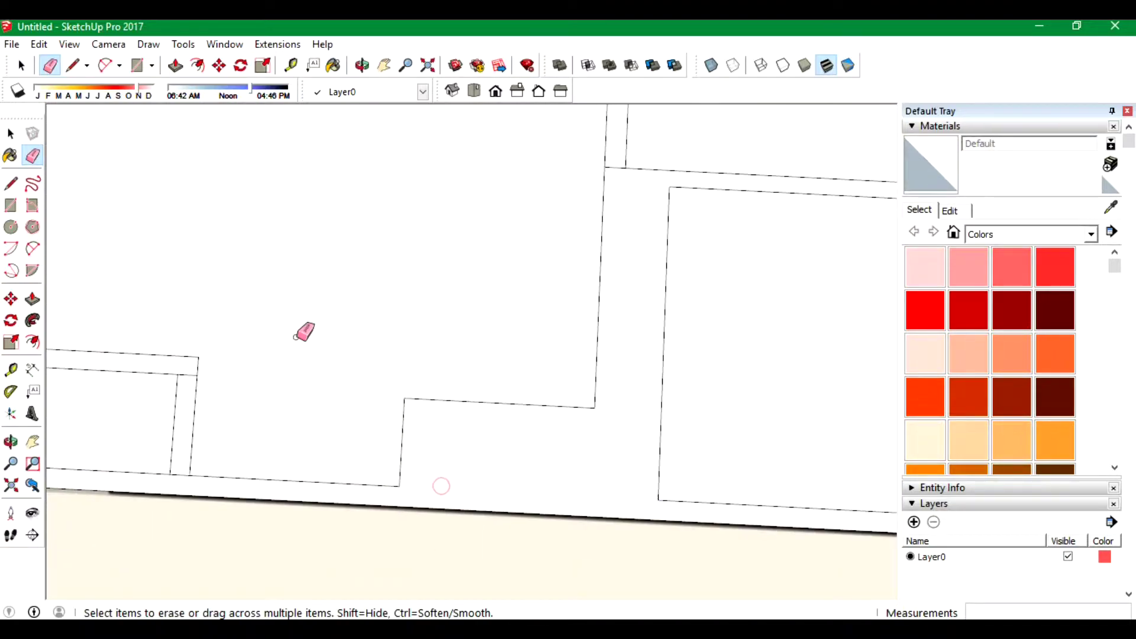
{"action": "scroll", "coordinate": [730, 457], "scroll_direction": "down", "scroll_amount": 2}
{"action": "scroll", "coordinate": [238, 394], "scroll_direction": "up", "scroll_amount": 3}
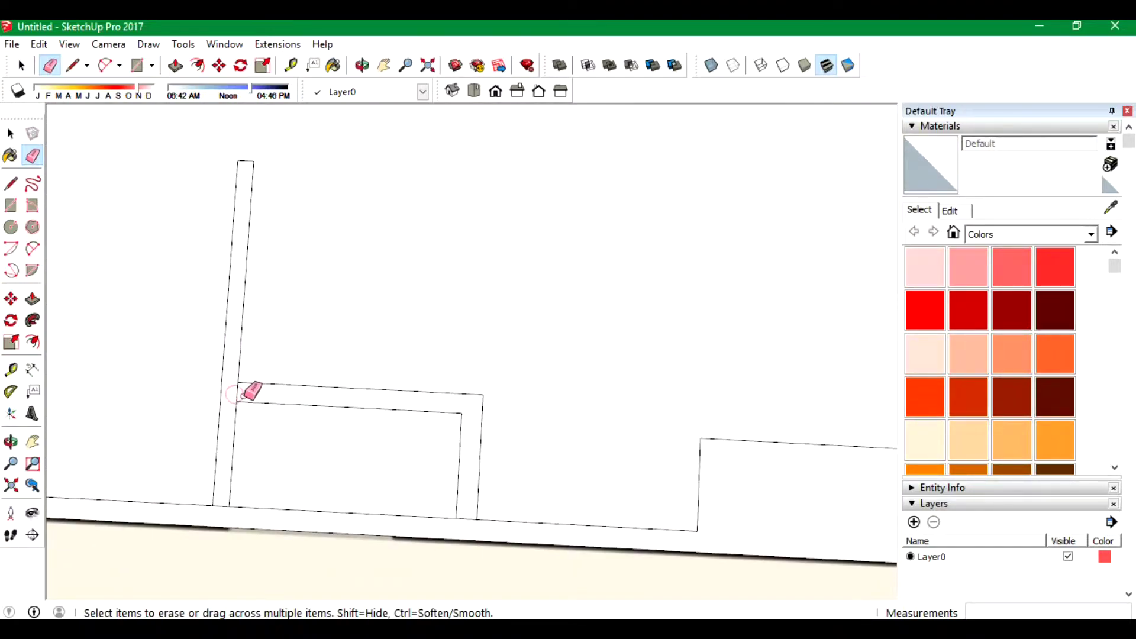
{"action": "scroll", "coordinate": [586, 467], "scroll_direction": "down", "scroll_amount": 1}
{"action": "scroll", "coordinate": [588, 459], "scroll_direction": "down", "scroll_amount": 1}
{"action": "scroll", "coordinate": [446, 261], "scroll_direction": "up", "scroll_amount": 3}
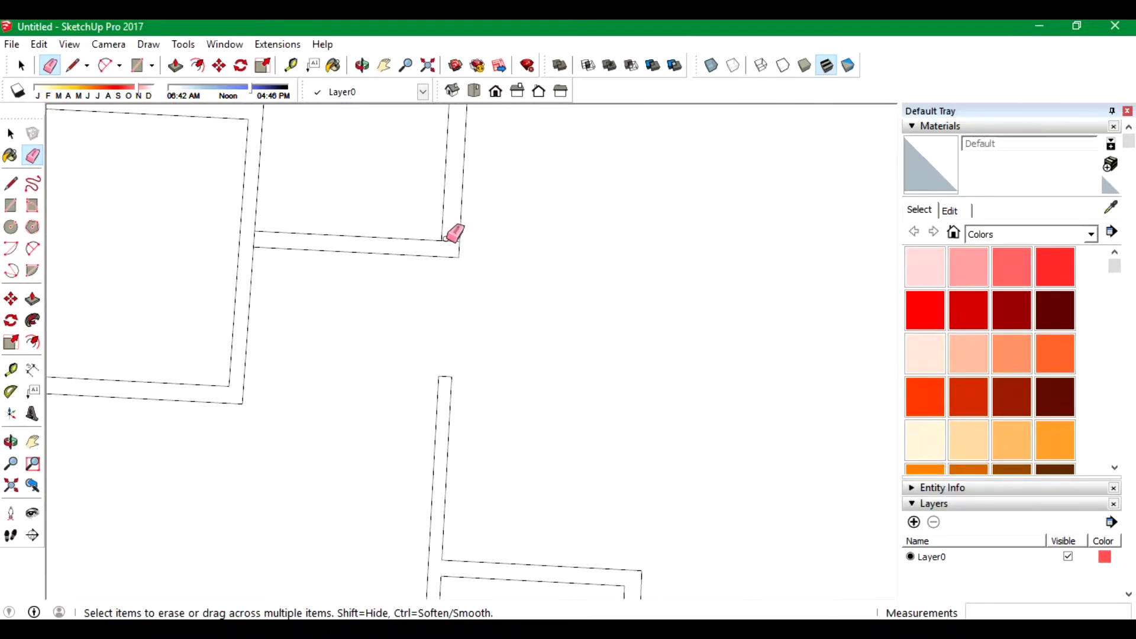
{"action": "scroll", "coordinate": [553, 301], "scroll_direction": "down", "scroll_amount": 2}
{"action": "scroll", "coordinate": [224, 172], "scroll_direction": "up", "scroll_amount": 3}
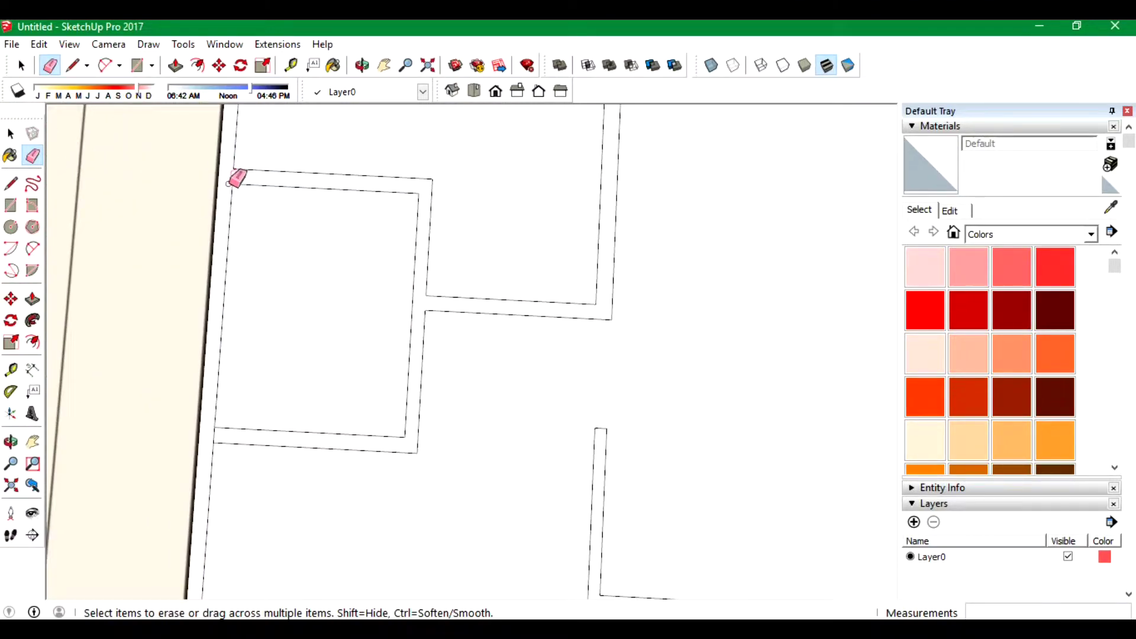
{"action": "scroll", "coordinate": [215, 435], "scroll_direction": "down", "scroll_amount": 2}
{"action": "scroll", "coordinate": [515, 558], "scroll_direction": "up", "scroll_amount": 3}
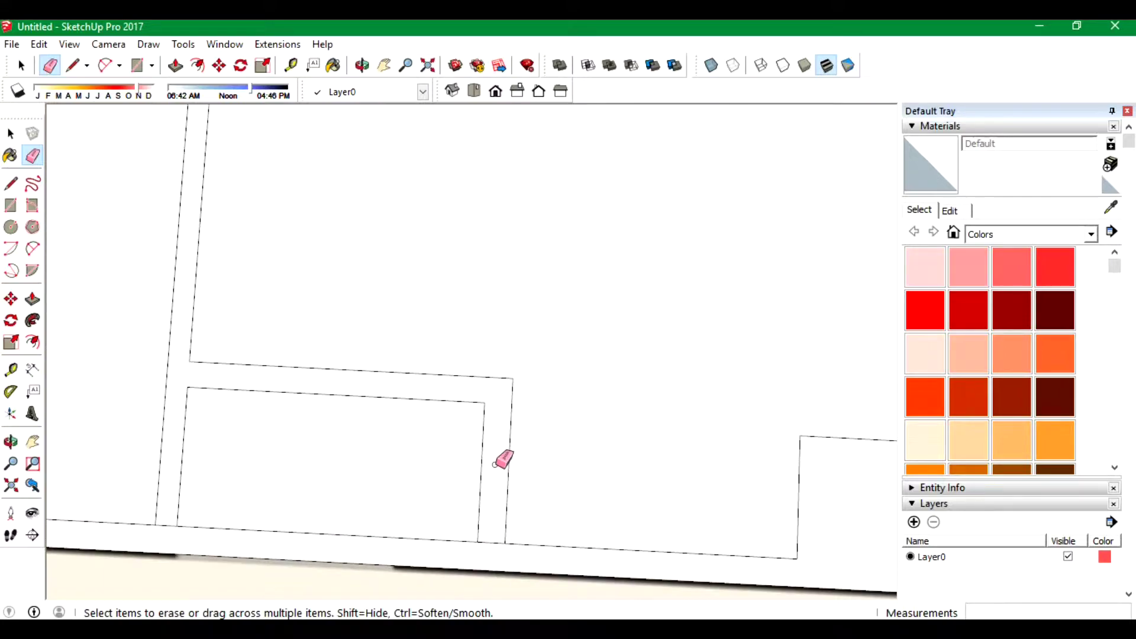
Draw a line closing the bottom wall face, then clean up leftover edges.
{"action": "left_click", "coordinate": [11, 184]}
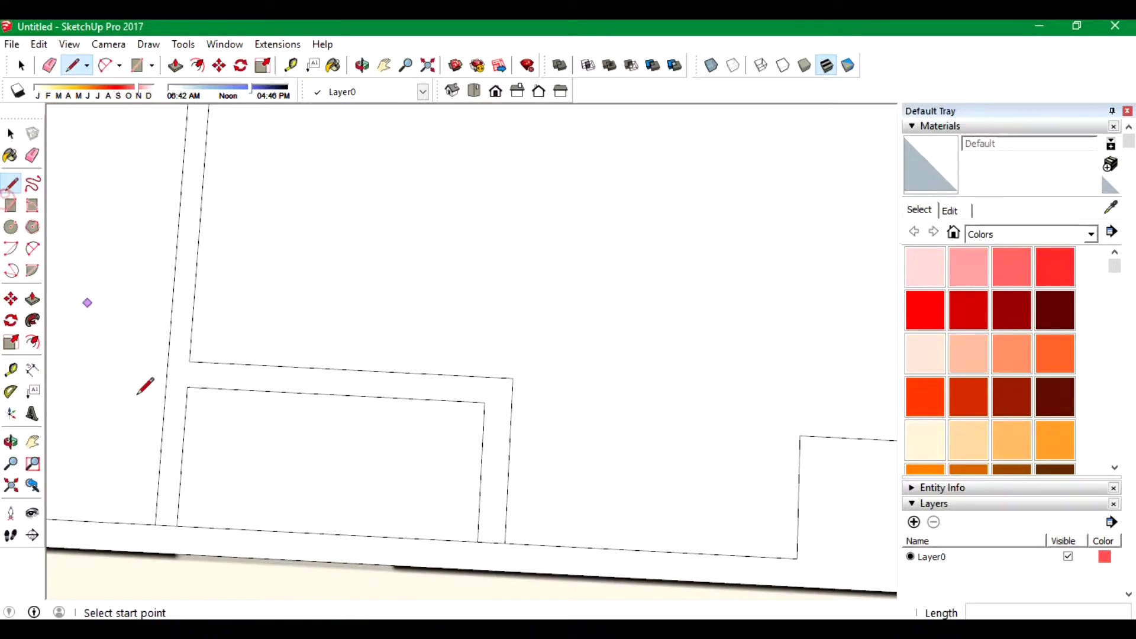
{"action": "left_click", "coordinate": [175, 553]}
{"action": "left_click", "coordinate": [712, 65]}
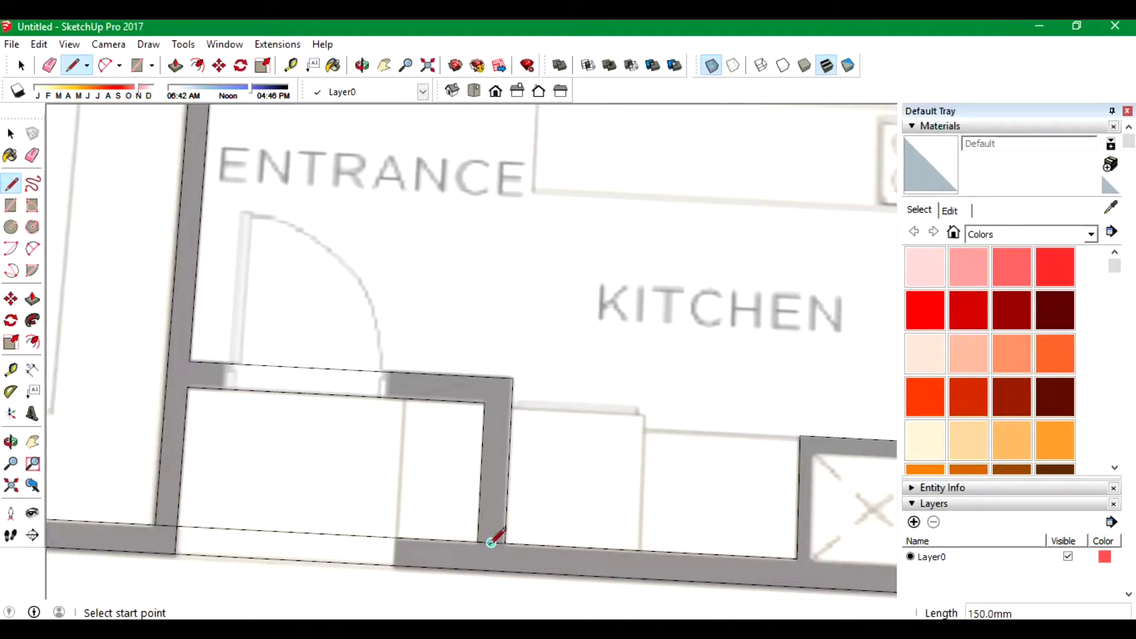
{"action": "left_click", "coordinate": [32, 155]}
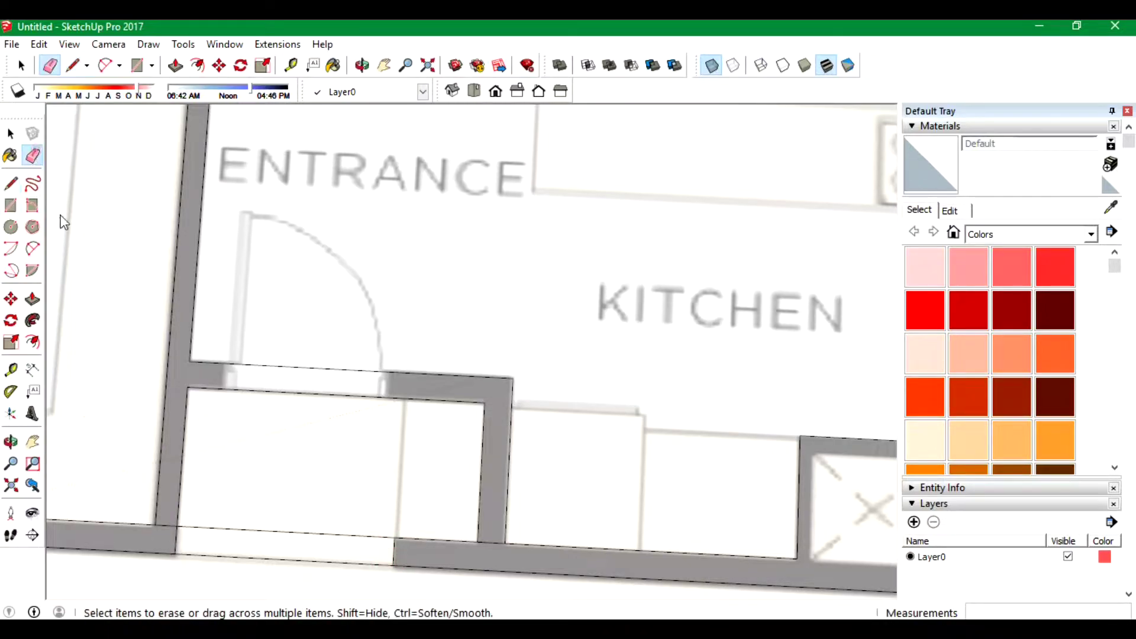
{"action": "scroll", "coordinate": [200, 414], "scroll_direction": "down", "scroll_amount": 2}
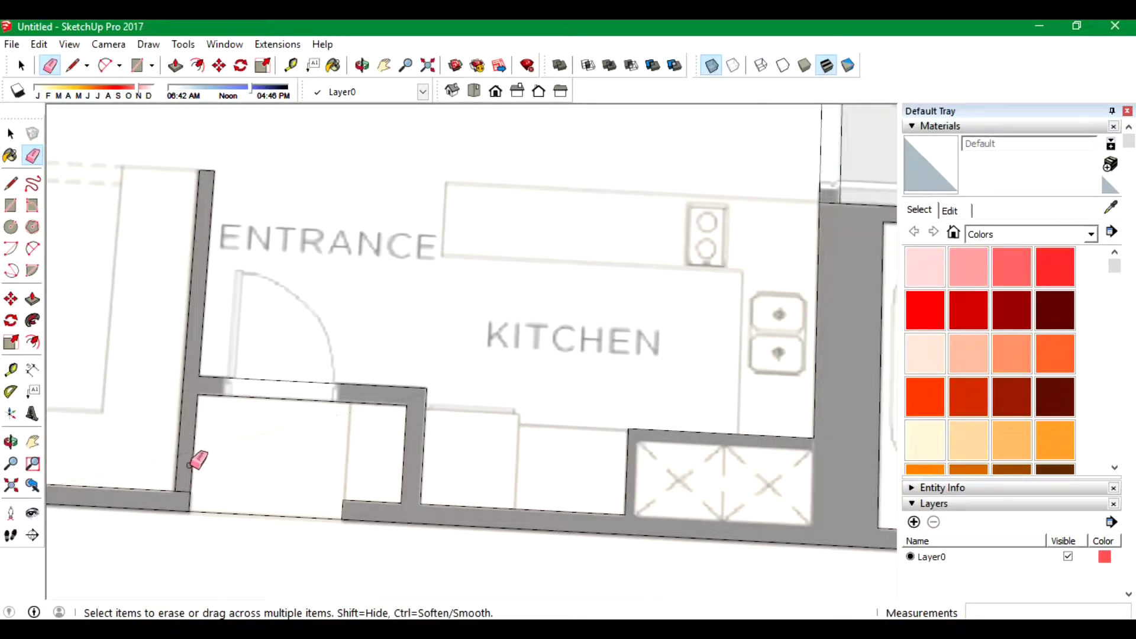
{"action": "scroll", "coordinate": [230, 486], "scroll_direction": "down", "scroll_amount": 2}
{"action": "key", "text": "space"}
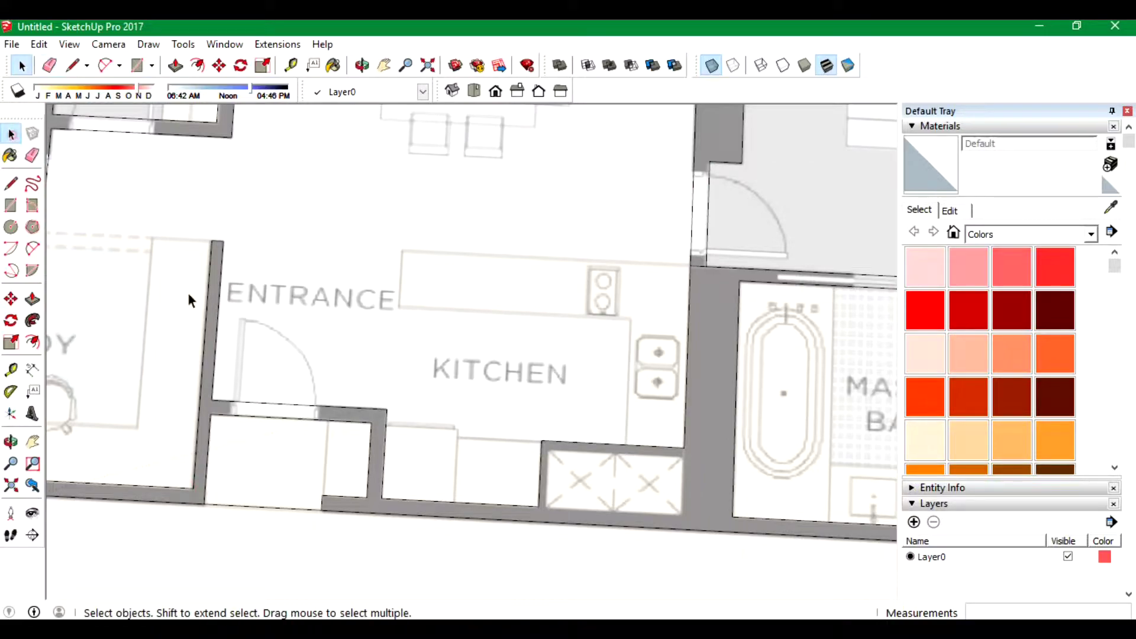
{"action": "scroll", "coordinate": [319, 425], "scroll_direction": "down", "scroll_amount": 2}
Turn off X-ray, orbit into perspective and push the wall faces up 2700 mm.
{"action": "left_click", "coordinate": [712, 65]}
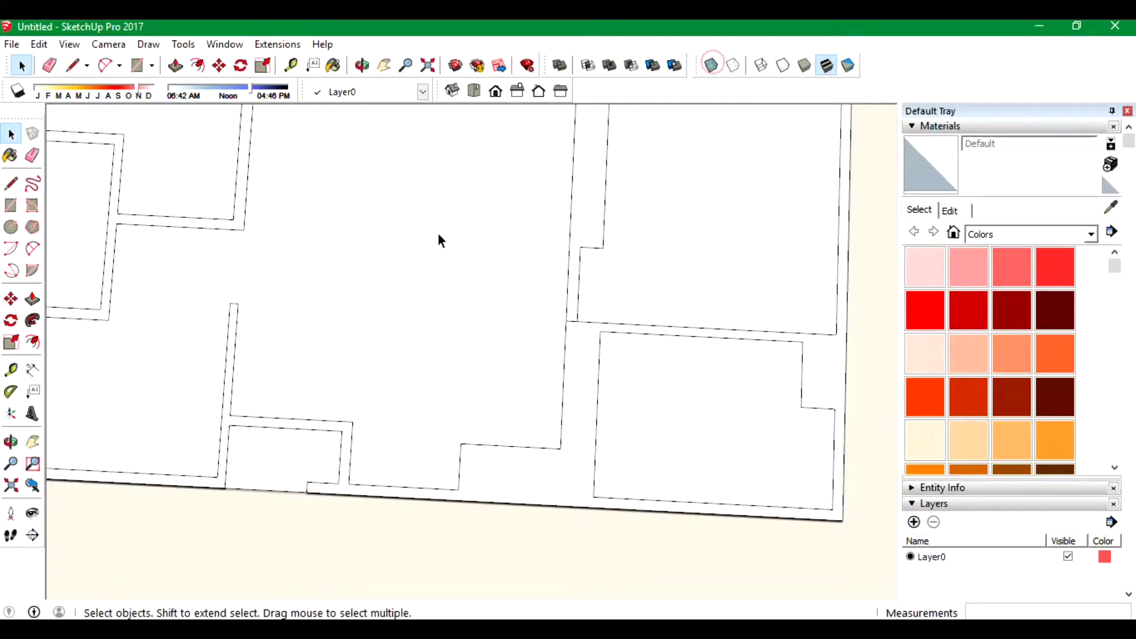
{"action": "left_click", "coordinate": [362, 65]}
{"action": "left_click_drag", "start_coordinate": [500, 364], "coordinate": [329, 372]}
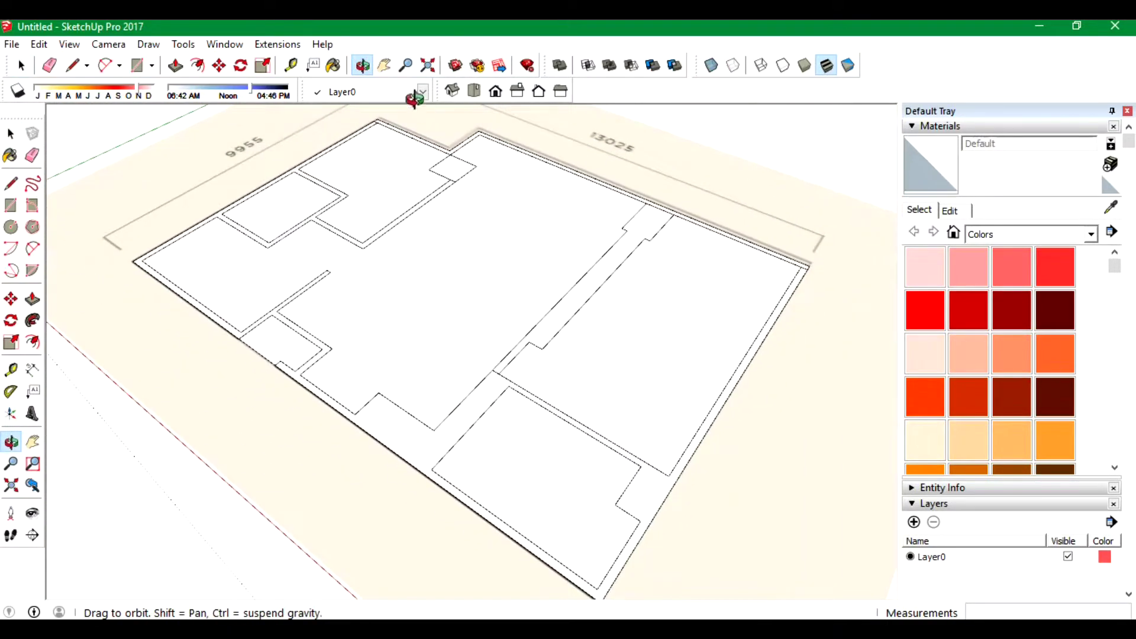
{"action": "left_click", "coordinate": [176, 65]}
{"action": "left_click_drag", "start_coordinate": [329, 229], "coordinate": [314, 176]}
{"action": "type", "text": "2700"}
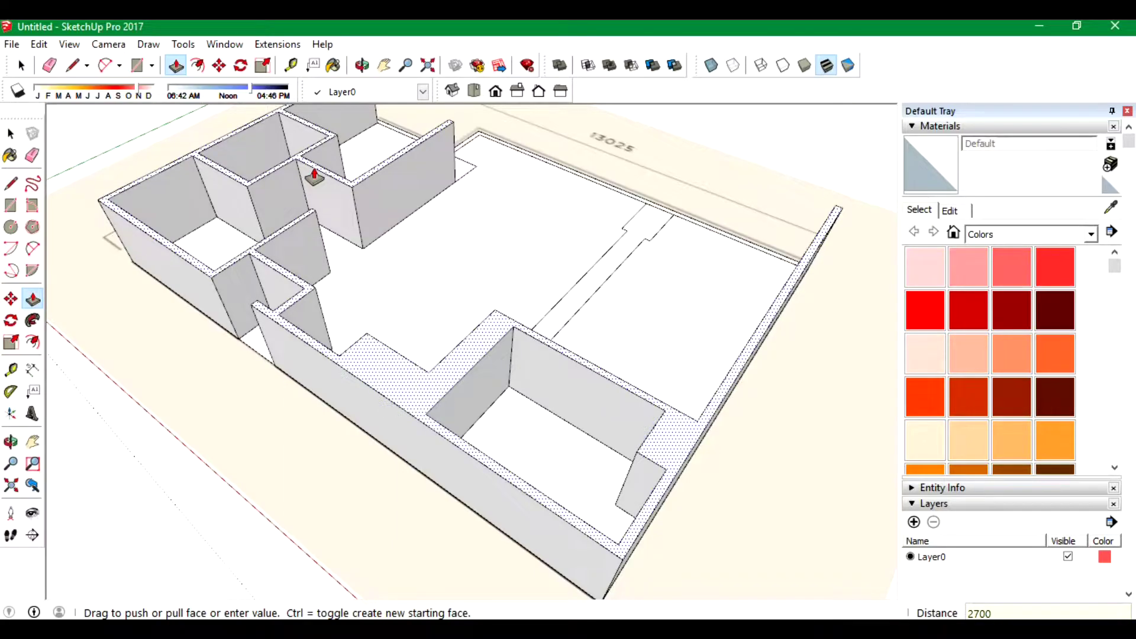
{"action": "key", "text": "Return"}
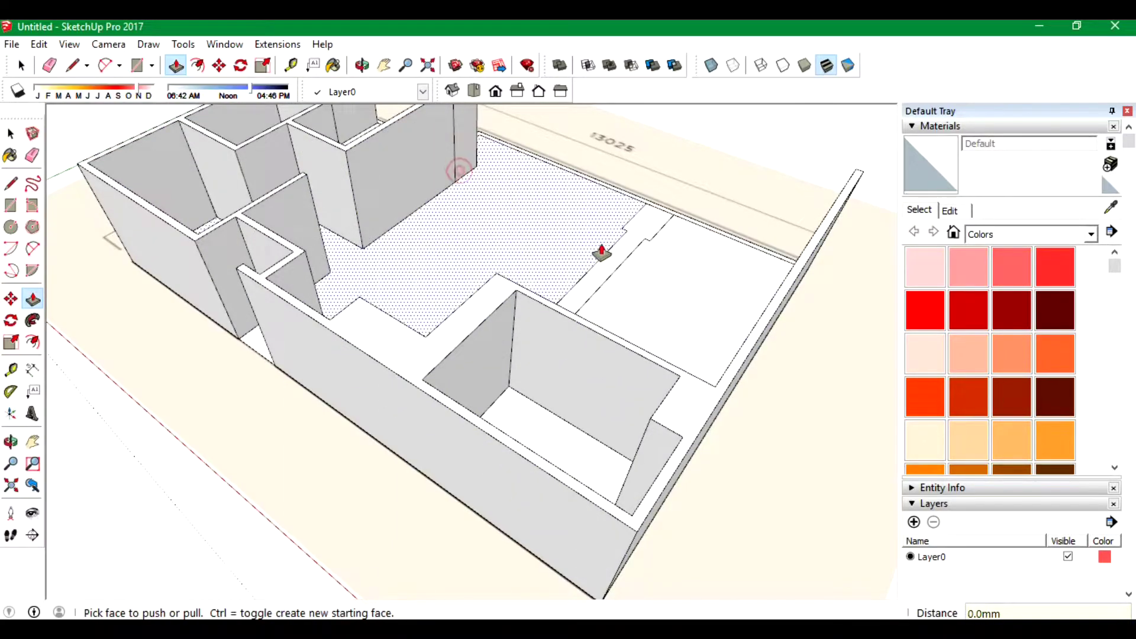
Raise the remaining flat wall face to the same 2700 mm height.
{"action": "middle_click_drag", "start_coordinate": [601, 254], "coordinate": [616, 258]}
{"action": "scroll", "coordinate": [817, 261], "scroll_direction": "down", "scroll_amount": 3}
{"action": "middle_click_drag", "start_coordinate": [816, 261], "coordinate": [401, 314]}
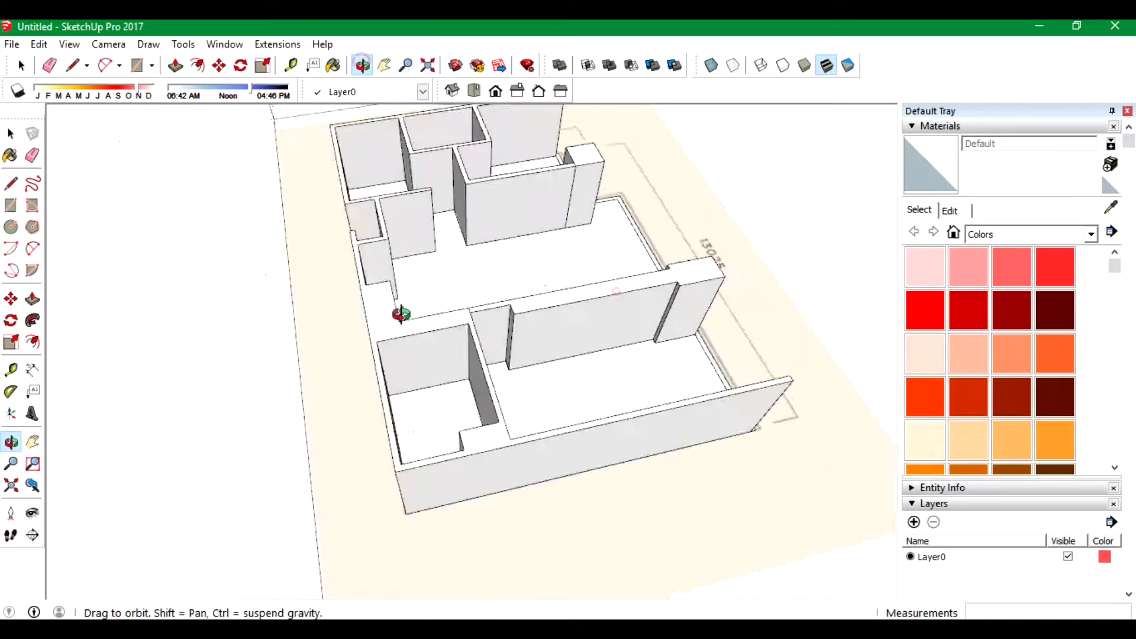
{"action": "mouse_move", "coordinate": [401, 314]}
{"action": "left_mouse_down"}
{"action": "mouse_move", "coordinate": [423, 393]}
{"action": "mouse_move", "coordinate": [424, 367]}
{"action": "mouse_move", "coordinate": [517, 482]}
{"action": "mouse_move", "coordinate": [707, 263]}
{"action": "mouse_move", "coordinate": [401, 385]}
{"action": "mouse_move", "coordinate": [482, 367]}
{"action": "left_mouse_up"}
{"action": "key", "text": "p"}
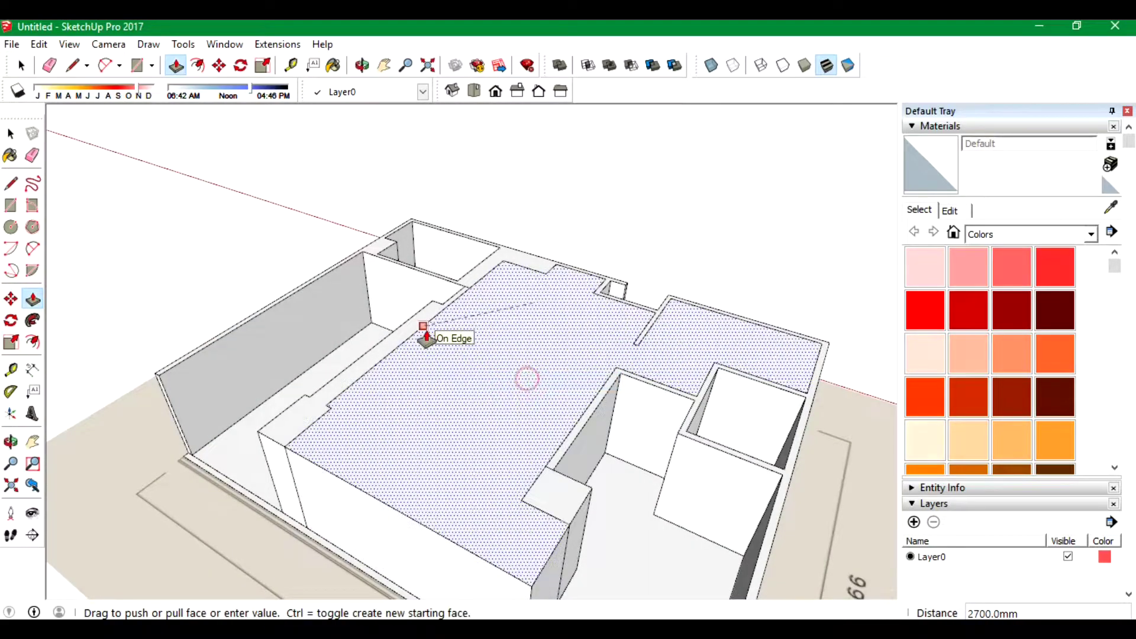
{"action": "left_click", "coordinate": [425, 337]}
{"action": "mouse_move", "coordinate": [418, 297]}
{"action": "middle_mouse_down"}
{"action": "mouse_move", "coordinate": [489, 472]}
{"action": "mouse_move", "coordinate": [476, 486]}
{"action": "middle_mouse_up"}
{"action": "left_click", "coordinate": [478, 483]}
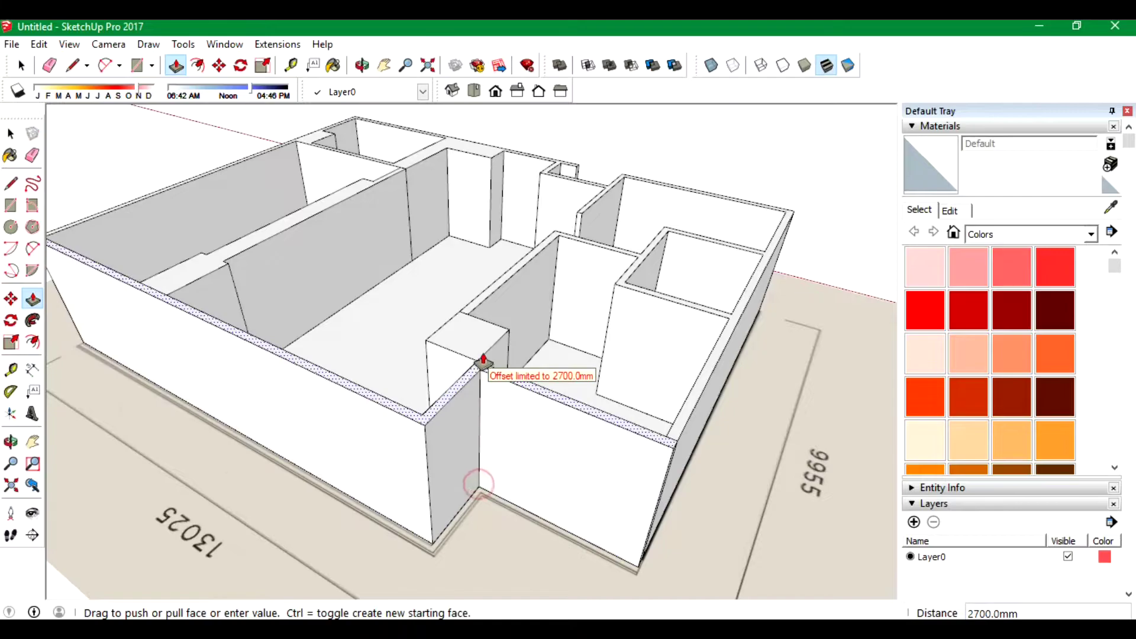
{"action": "left_click", "coordinate": [481, 361]}
Orbit to a steep top-down view to check the raised walls.
{"action": "left_click", "coordinate": [362, 66]}
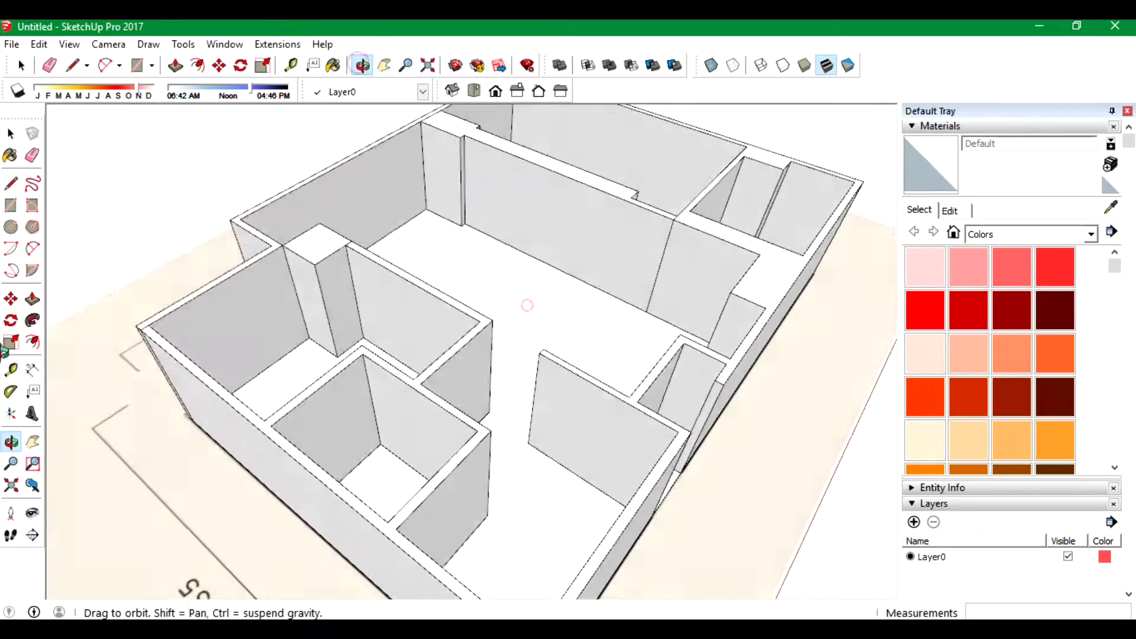
{"action": "mouse_move", "coordinate": [536, 318]}
{"action": "left_mouse_down"}
{"action": "mouse_move", "coordinate": [207, 334]}
{"action": "mouse_move", "coordinate": [426, 375]}
{"action": "left_mouse_up"}
{"action": "left_click_drag", "start_coordinate": [487, 263], "coordinate": [515, 194]}
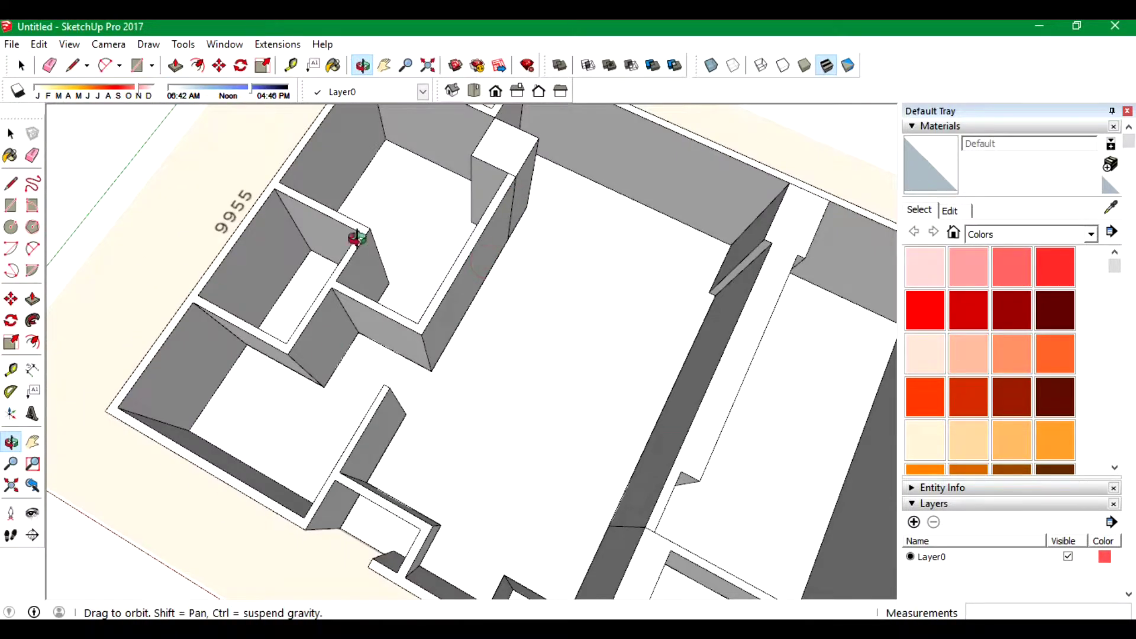
{"action": "scroll", "coordinate": [411, 320], "scroll_direction": "up", "scroll_amount": 3}
{"action": "scroll", "coordinate": [348, 322], "scroll_direction": "up", "scroll_amount": 2}
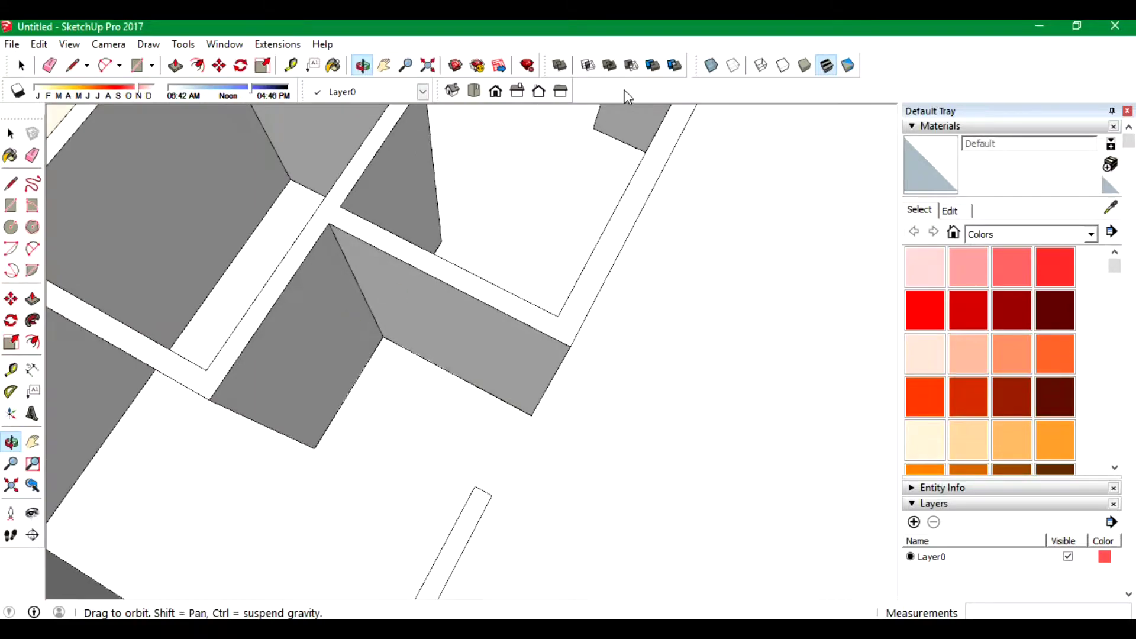
With X-ray on, draw a 900 by 2100 door rectangle on the BATH 1 / BEDROOM 1 wall.
{"action": "left_click", "coordinate": [711, 66]}
{"action": "scroll", "coordinate": [407, 321], "scroll_direction": "up", "scroll_amount": 2}
{"action": "left_click", "coordinate": [7, 189]}
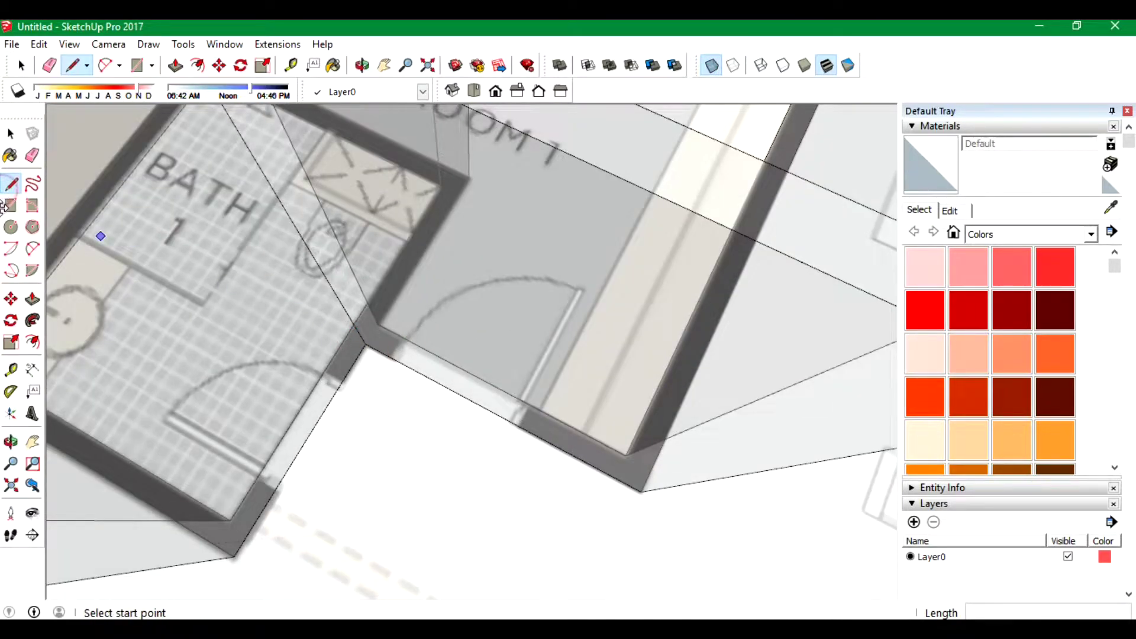
{"action": "left_click", "coordinate": [10, 206]}
{"action": "left_click", "coordinate": [391, 357]}
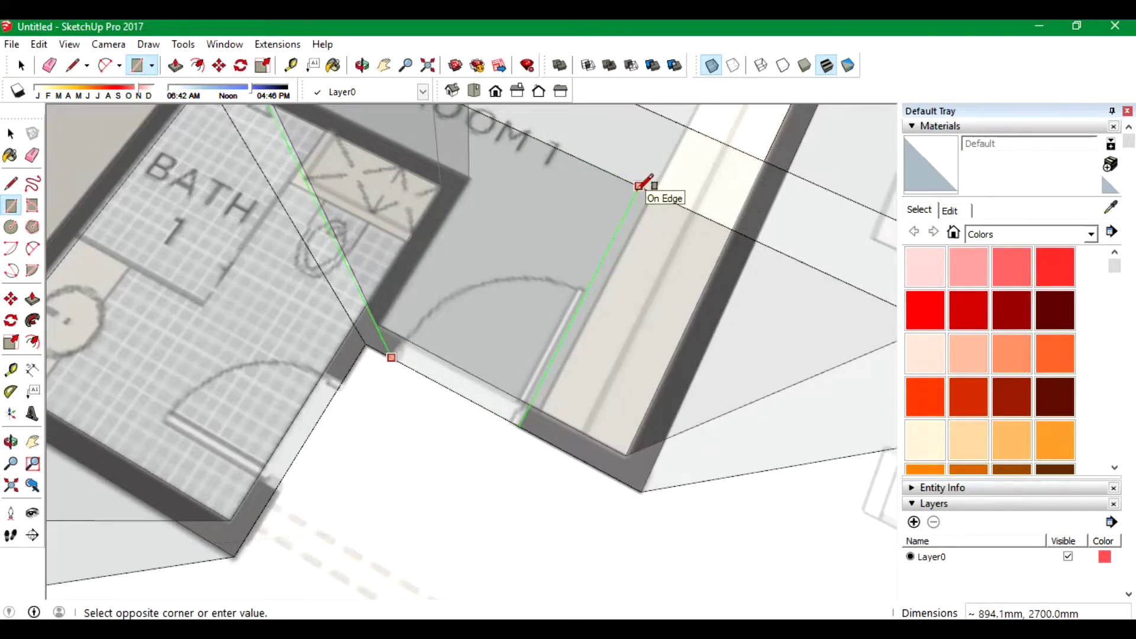
{"action": "type", "text": "900,2100"}
{"action": "left_click", "coordinate": [639, 186]}
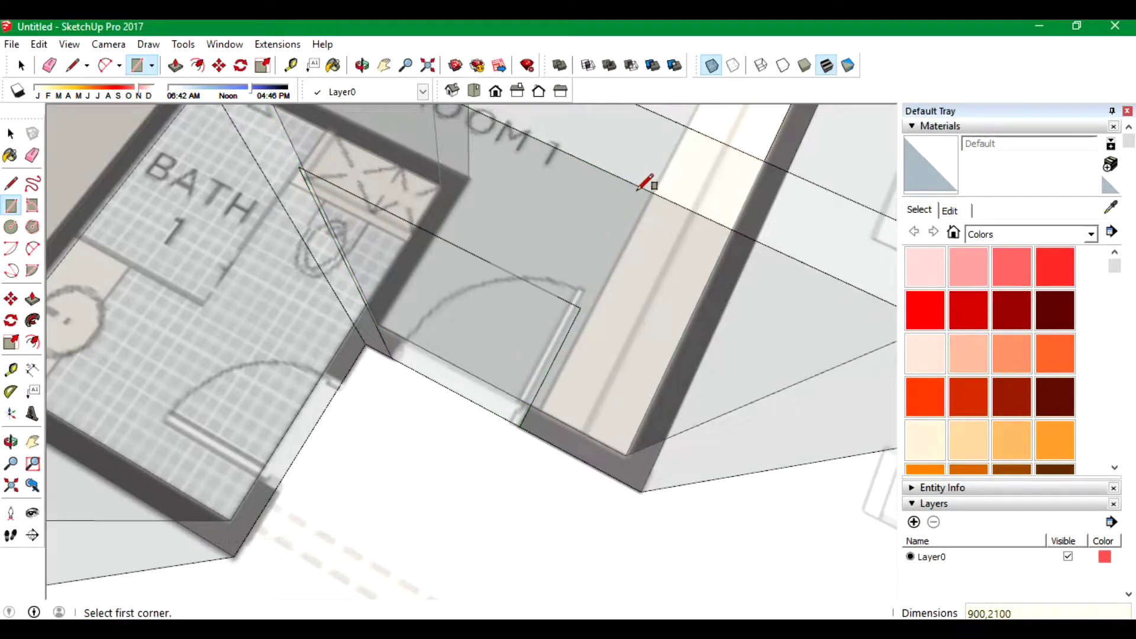
With walls solid, push the door rectangle through the wall and orbit to check the doorway.
{"action": "left_click", "coordinate": [712, 68]}
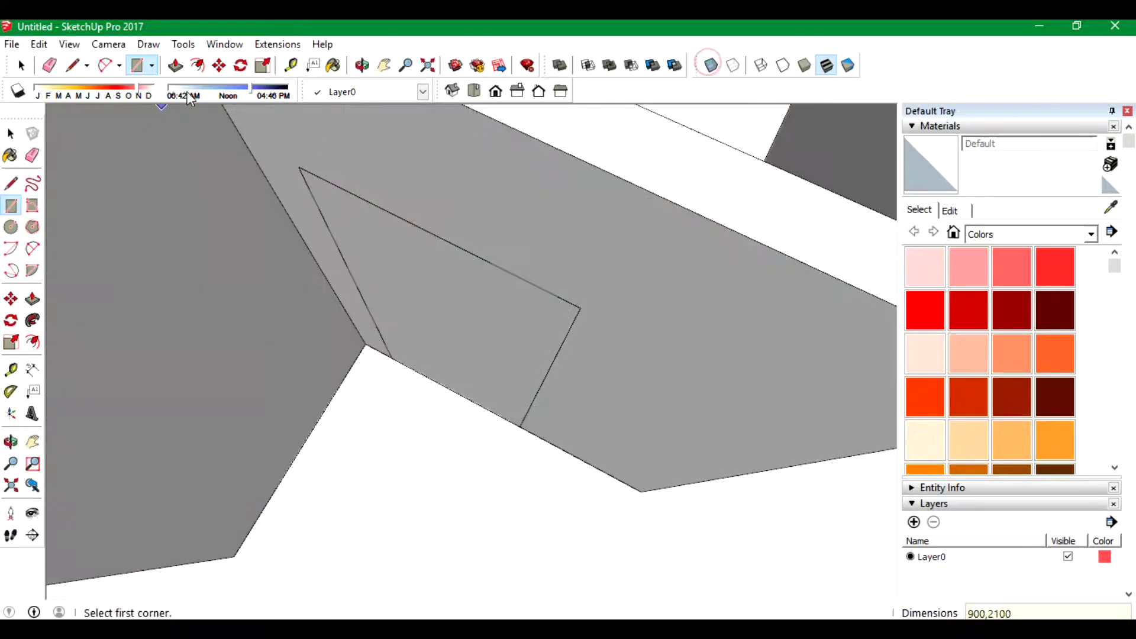
{"action": "key", "text": "p"}
{"action": "left_click", "coordinate": [398, 299]}
{"action": "left_click", "coordinate": [493, 338]}
{"action": "scroll", "coordinate": [431, 330], "scroll_direction": "down", "scroll_amount": 3}
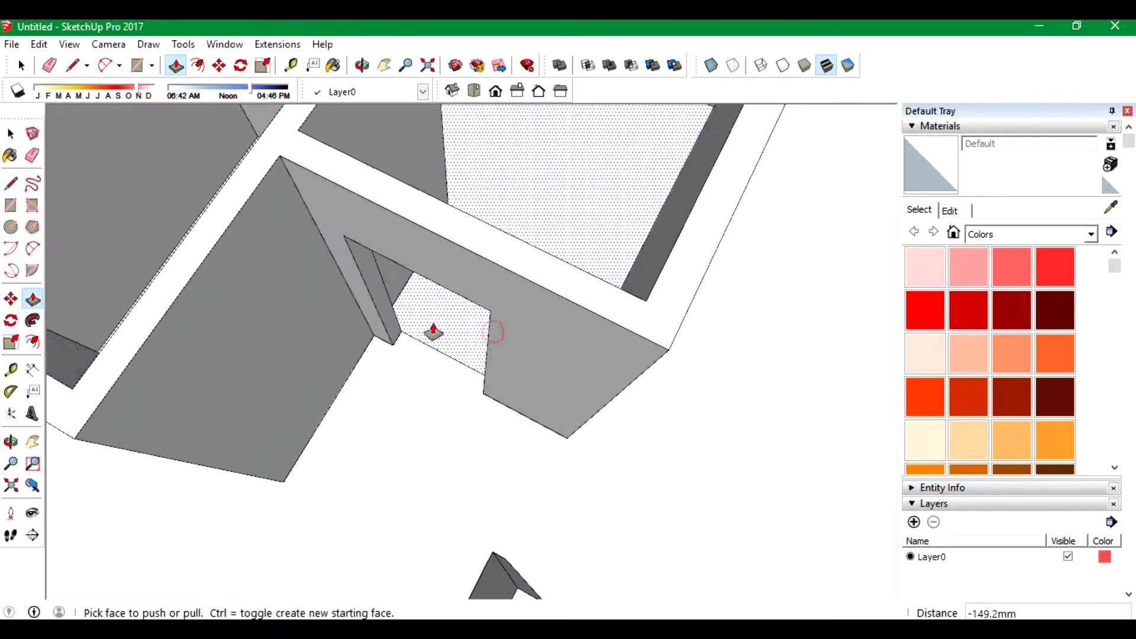
{"action": "left_click", "coordinate": [363, 65]}
{"action": "scroll", "coordinate": [483, 277], "scroll_direction": "up", "scroll_amount": 3}
{"action": "mouse_move", "coordinate": [483, 278]}
{"action": "left_mouse_down"}
{"action": "mouse_move", "coordinate": [444, 338]}
{"action": "mouse_move", "coordinate": [502, 168]}
{"action": "mouse_move", "coordinate": [264, 261]}
{"action": "mouse_move", "coordinate": [124, 298]}
{"action": "mouse_move", "coordinate": [128, 254]}
{"action": "left_mouse_up"}
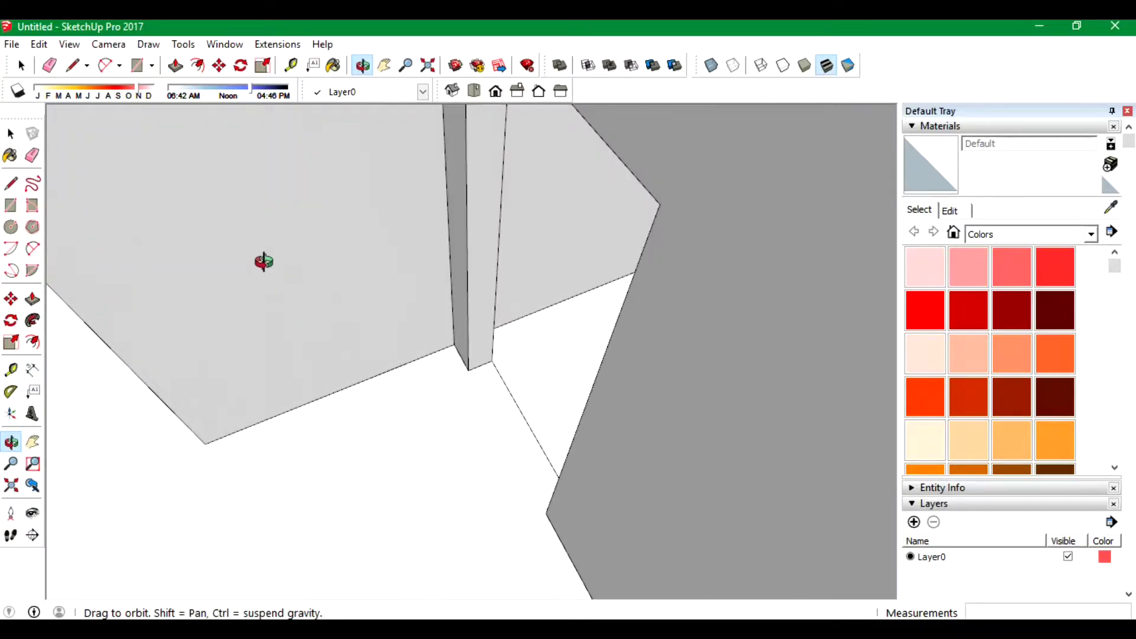
In X-ray, outline two 750 by 2100 door rectangles on the bath and study walls.
{"action": "left_click", "coordinate": [712, 65]}
{"action": "left_click", "coordinate": [11, 205]}
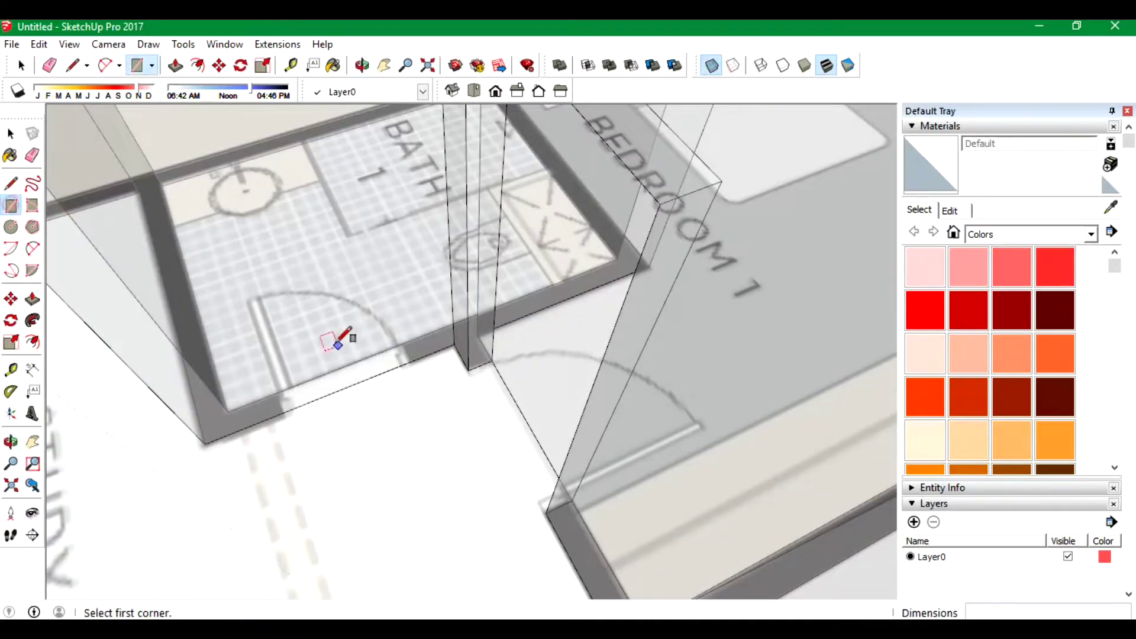
{"action": "left_click", "coordinate": [283, 413]}
{"action": "type", "text": "21"}
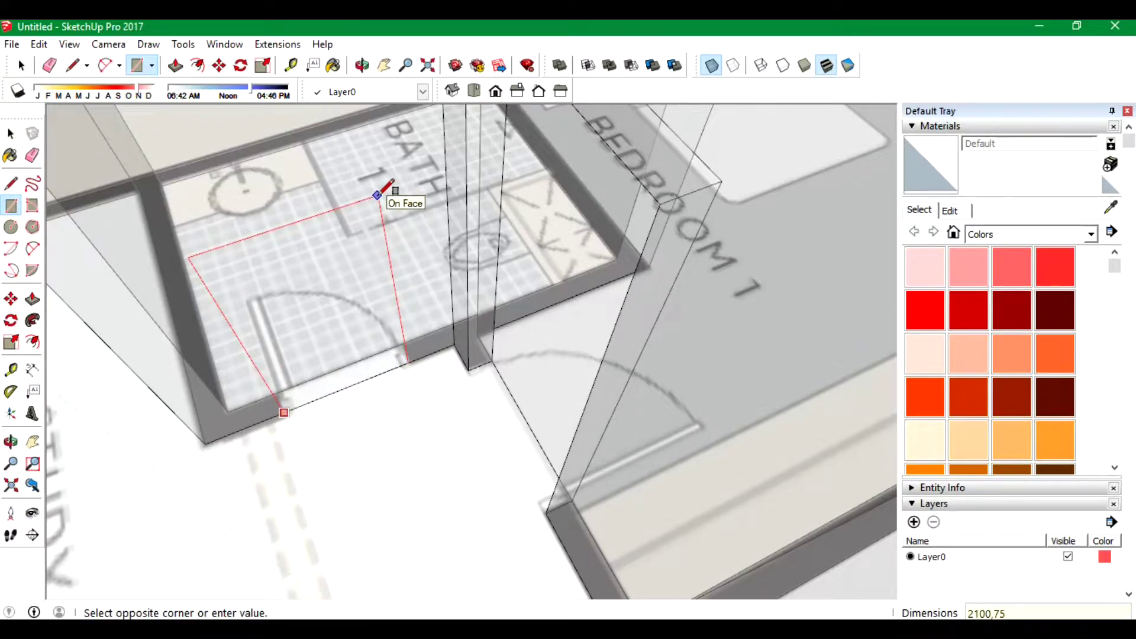
{"action": "type", "text": "00,75"}
{"action": "key", "text": "Return"}
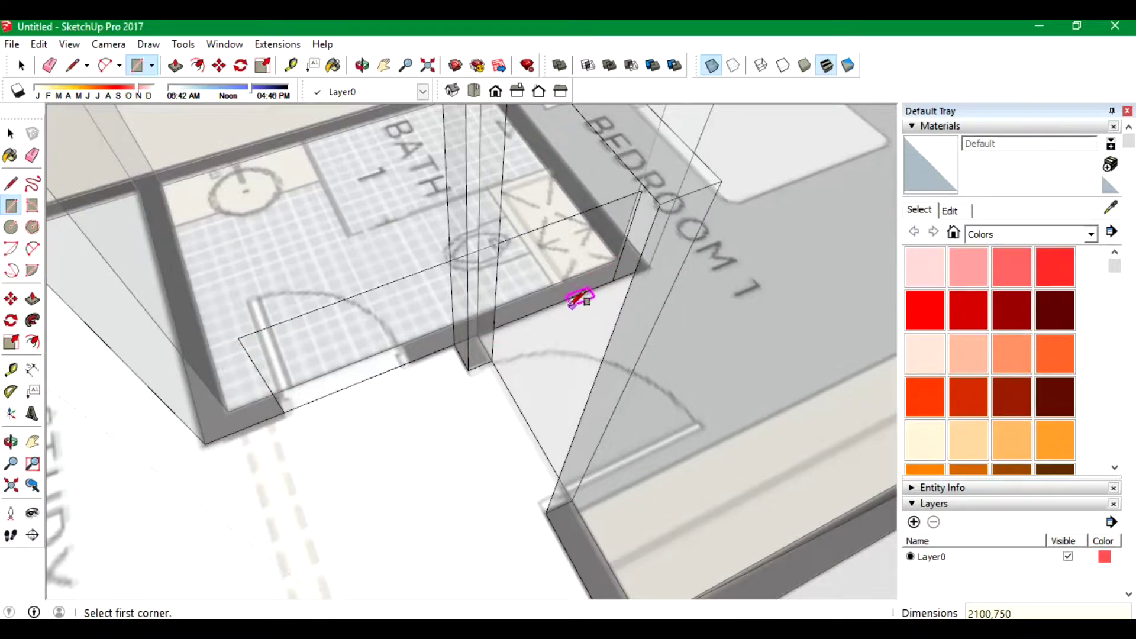
{"action": "left_click", "coordinate": [290, 395]}
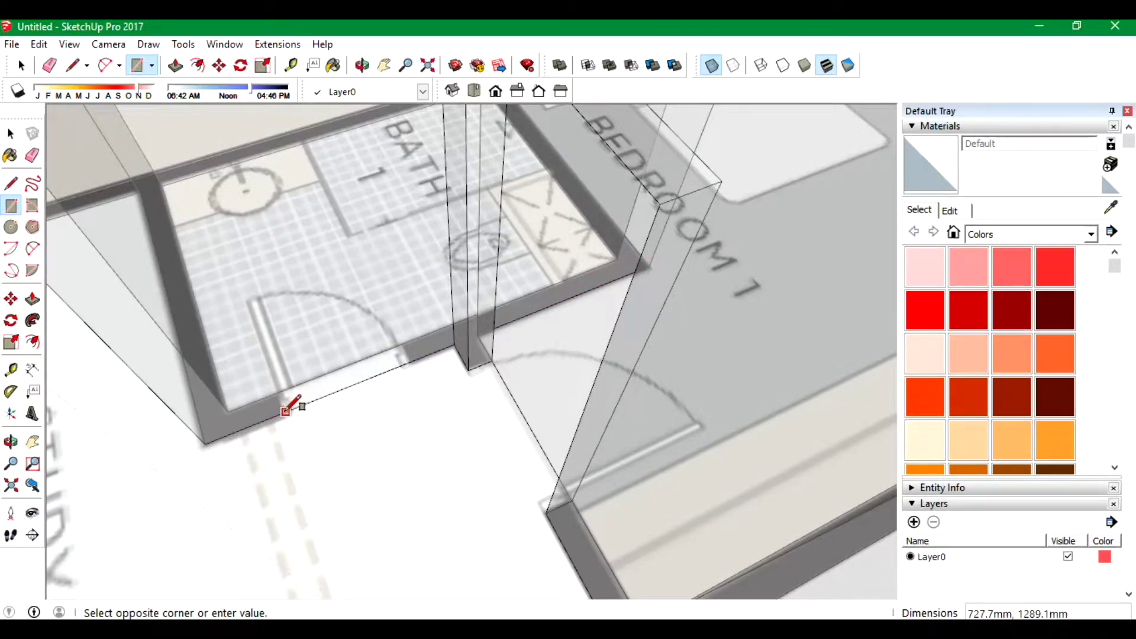
{"action": "middle_click_drag", "start_coordinate": [291, 398], "coordinate": [287, 199]}
{"action": "type", "text": "750,21"}
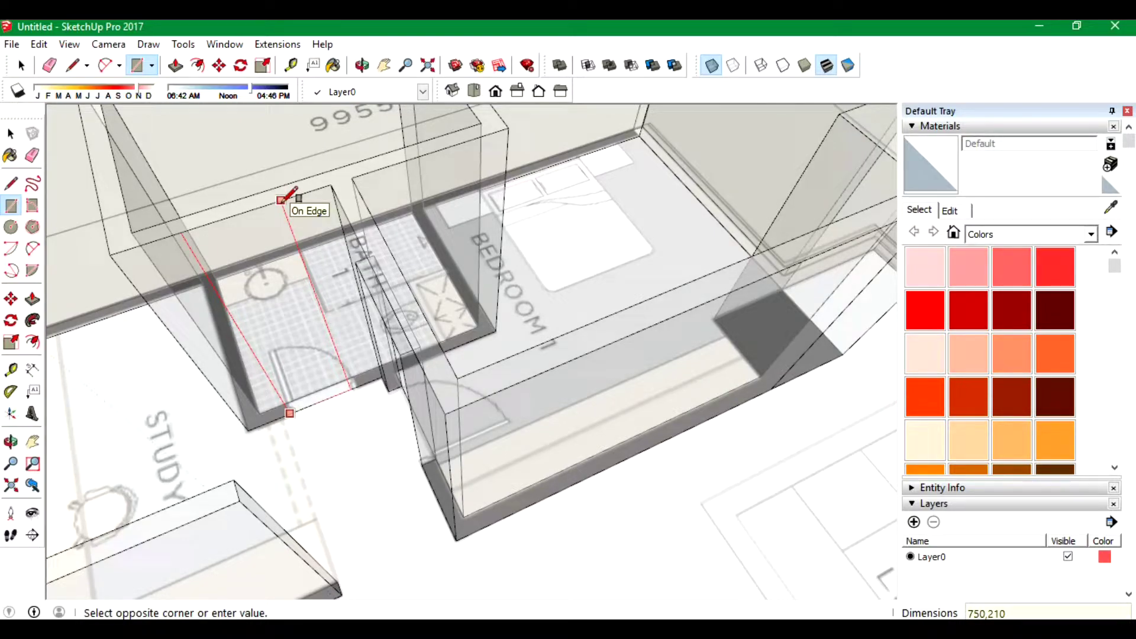
{"action": "type", "text": "0"}
{"action": "key", "text": "Return"}
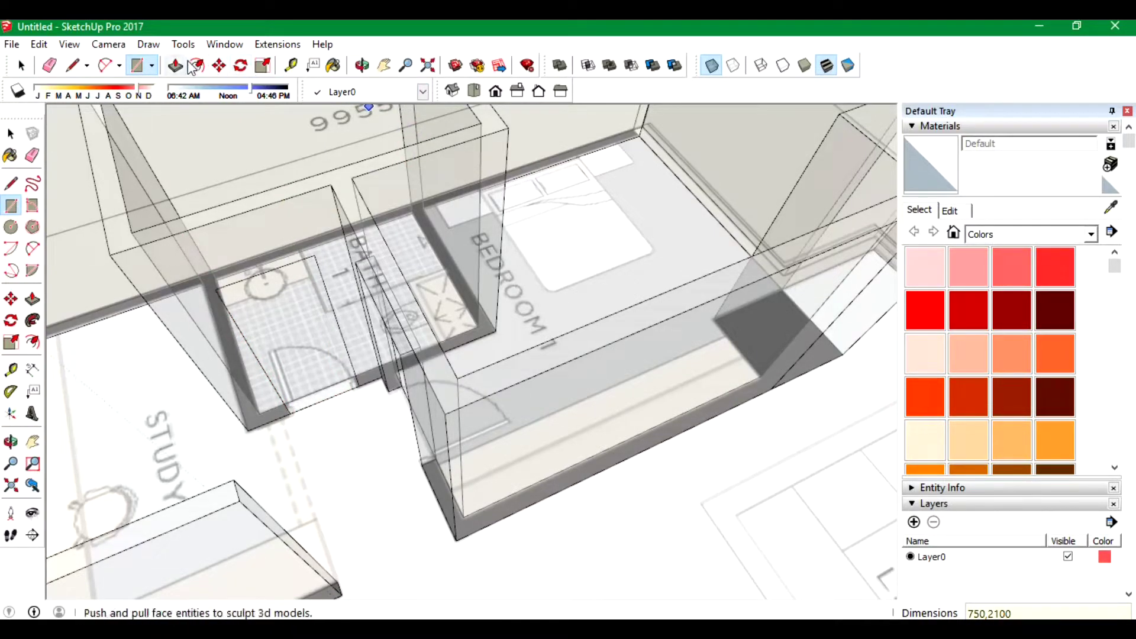
Outline a 900 by 2100 door rectangle on the kitchen/entrance wall.
{"action": "scroll", "coordinate": [355, 255], "scroll_direction": "down", "scroll_amount": 2}
{"action": "scroll", "coordinate": [354, 260], "scroll_direction": "down", "scroll_amount": 3}
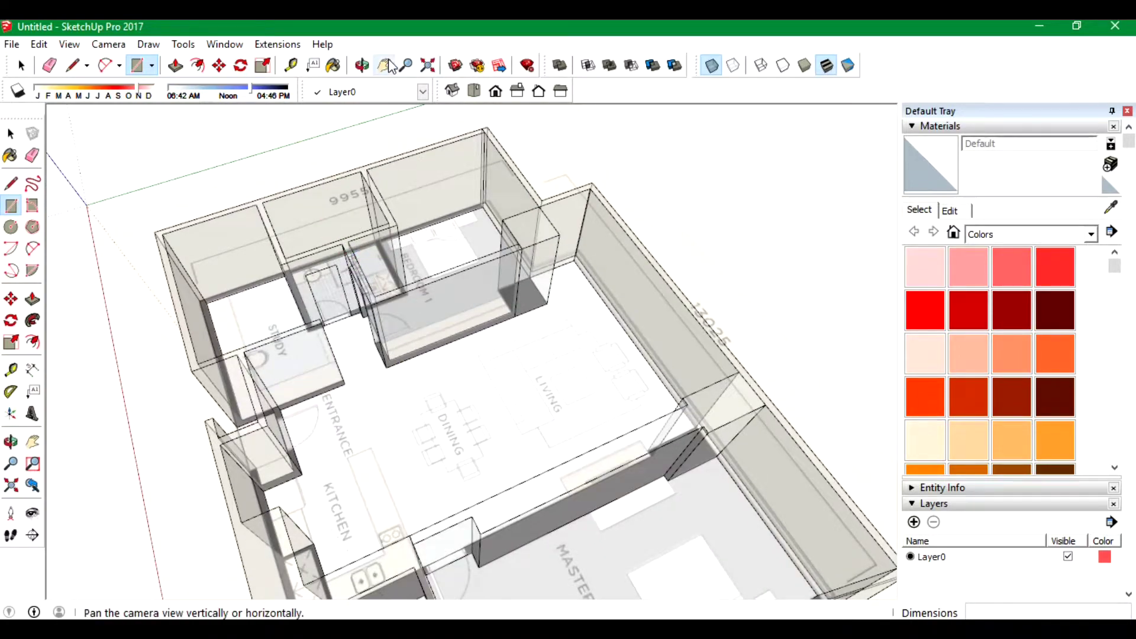
{"action": "left_click", "coordinate": [362, 65]}
{"action": "mouse_move", "coordinate": [379, 331]}
{"action": "left_mouse_down"}
{"action": "mouse_move", "coordinate": [380, 375]}
{"action": "mouse_move", "coordinate": [399, 404]}
{"action": "left_mouse_up"}
{"action": "right_click", "coordinate": [373, 482]}
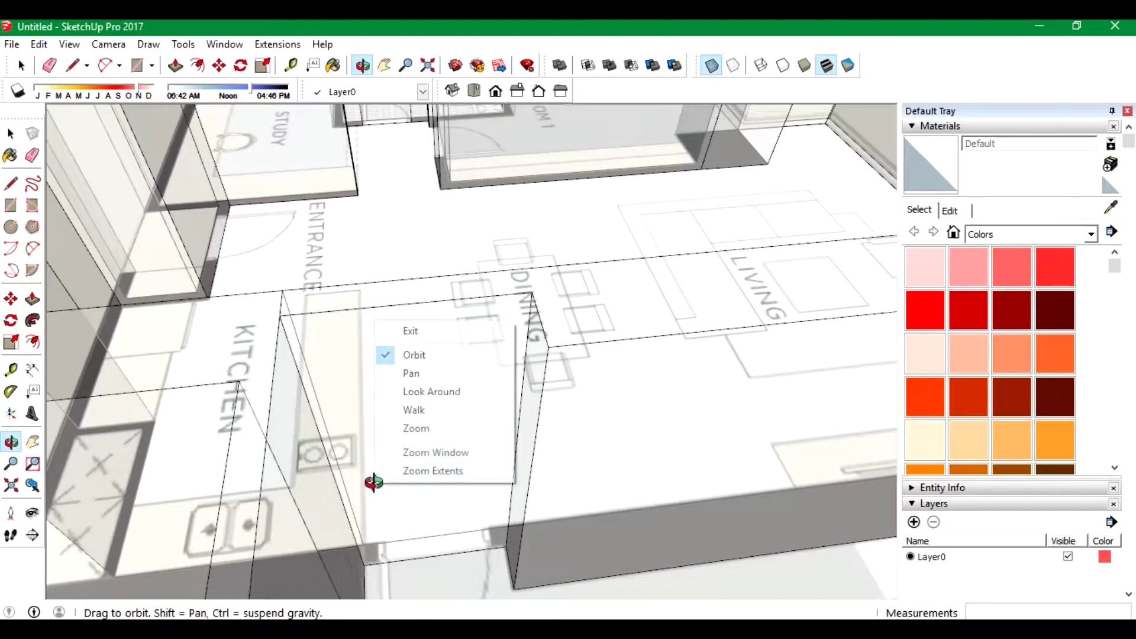
{"action": "left_click", "coordinate": [409, 329]}
{"action": "left_click", "coordinate": [377, 563]}
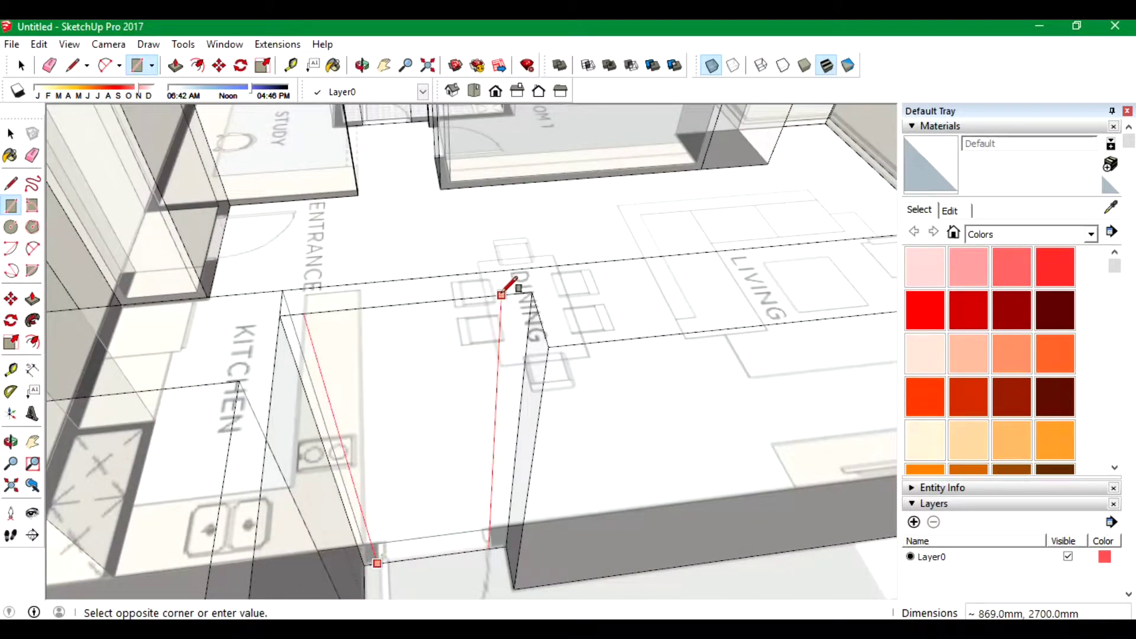
{"action": "type", "text": "00,21"}
{"action": "key", "text": "Return"}
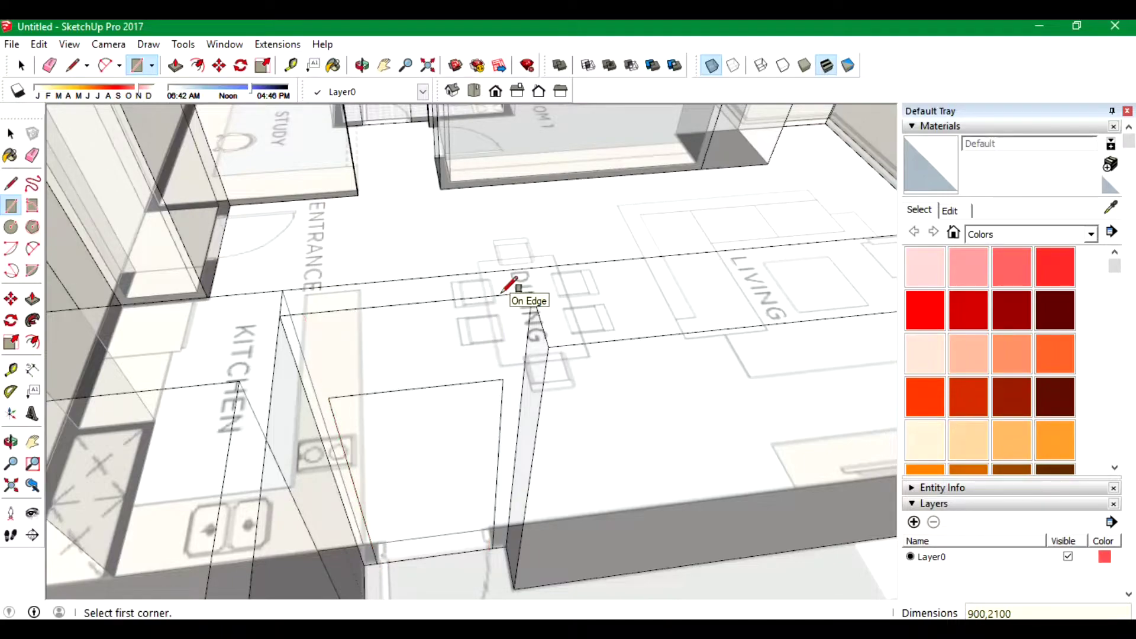
Outline a 750 by 2100 door rectangle on the MASTER BATH wall.
{"action": "mouse_move", "coordinate": [522, 241]}
{"action": "middle_mouse_down"}
{"action": "mouse_move", "coordinate": [81, 283]}
{"action": "mouse_move", "coordinate": [96, 337]}
{"action": "middle_mouse_up"}
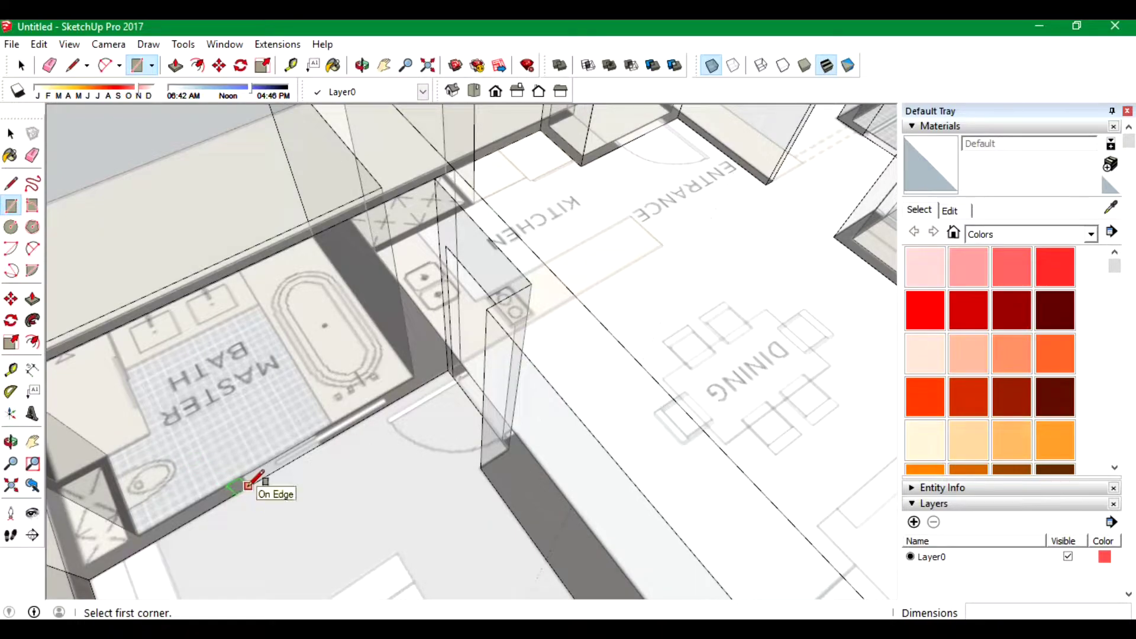
{"action": "left_click", "coordinate": [247, 485]}
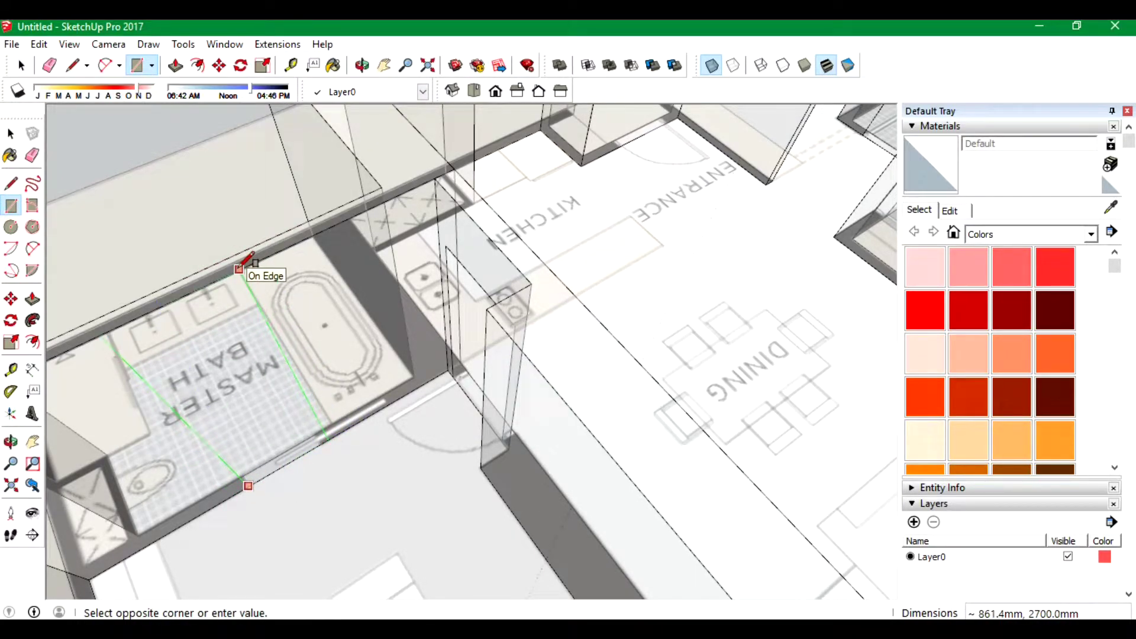
{"action": "type", "text": "0,210"}
{"action": "key", "text": "Return"}
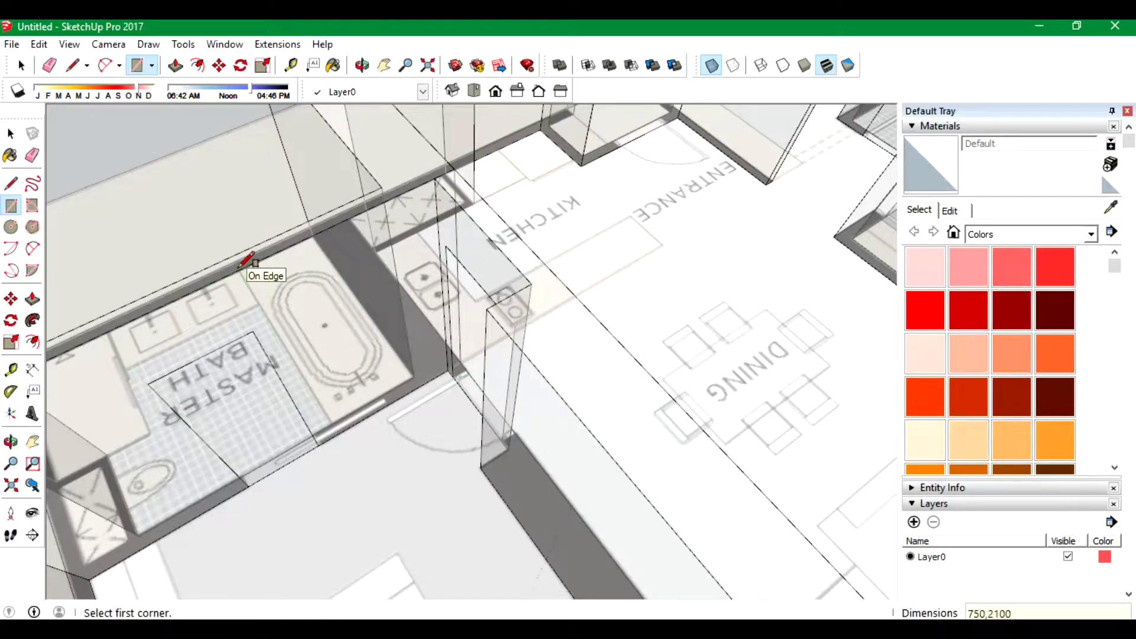
{"action": "scroll", "coordinate": [239, 266], "scroll_direction": "down", "scroll_amount": 5}
{"action": "scroll", "coordinate": [475, 215], "scroll_direction": "up", "scroll_amount": 3}
{"action": "scroll", "coordinate": [475, 214], "scroll_direction": "up", "scroll_amount": 3}
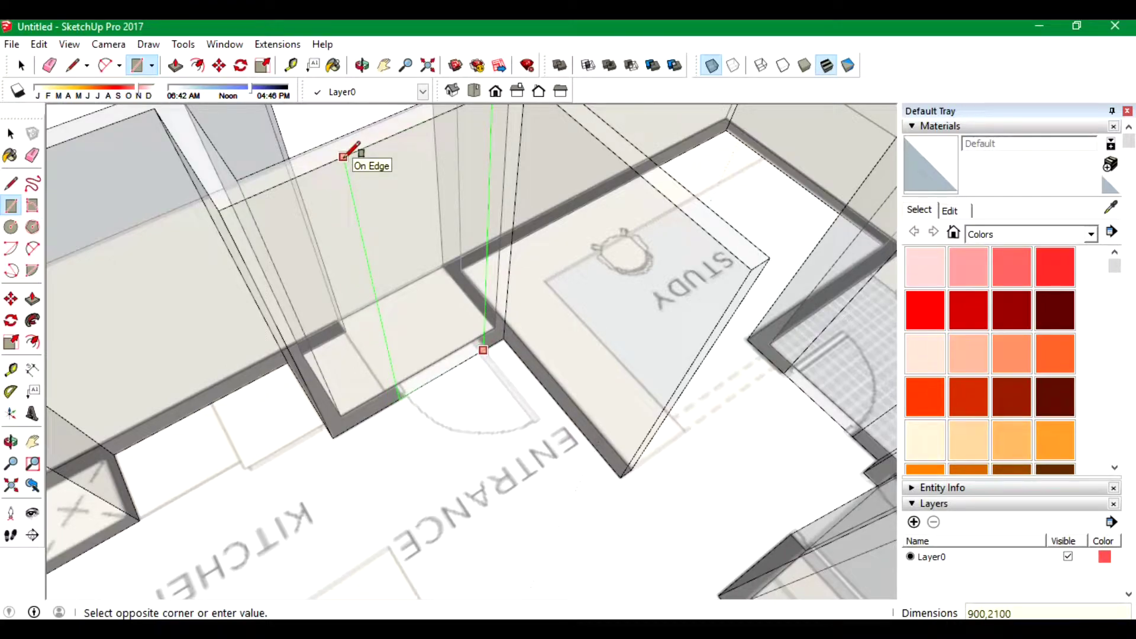
{"action": "scroll", "coordinate": [215, 223], "scroll_direction": "down", "scroll_amount": 2}
{"action": "scroll", "coordinate": [245, 165], "scroll_direction": "down", "scroll_amount": 3}
With walls solid, push the first door rectangles through the walls using Push/Pull.
{"action": "scroll", "coordinate": [252, 173], "scroll_direction": "down", "scroll_amount": 2}
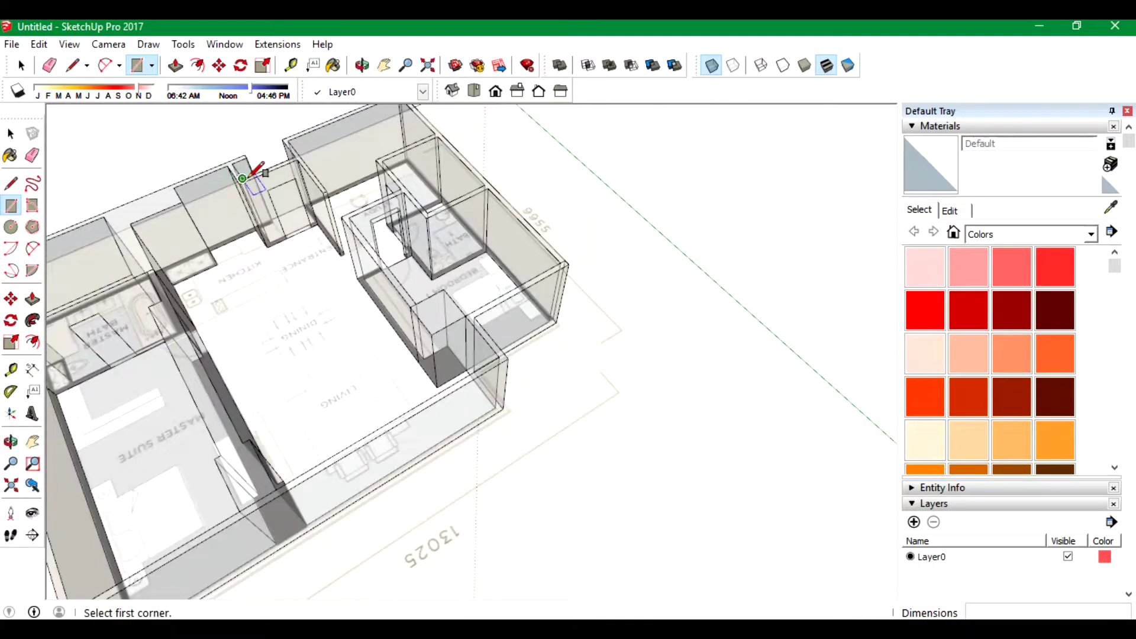
{"action": "left_click", "coordinate": [711, 65]}
{"action": "scroll", "coordinate": [245, 157], "scroll_direction": "up", "scroll_amount": 4}
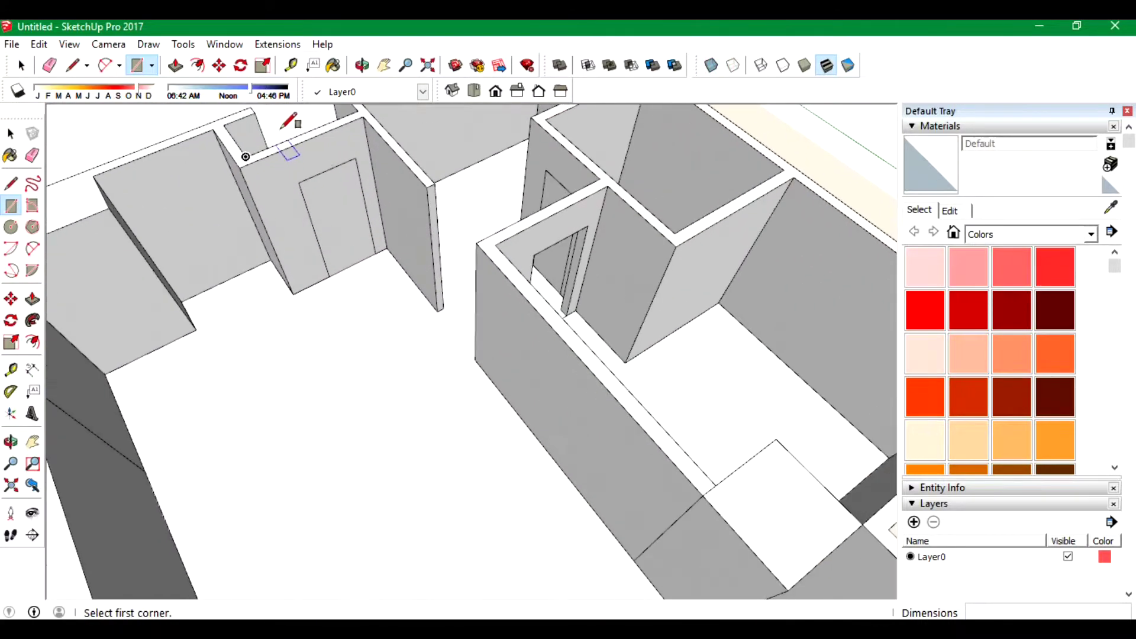
{"action": "left_click", "coordinate": [176, 65]}
{"action": "left_click", "coordinate": [355, 218]}
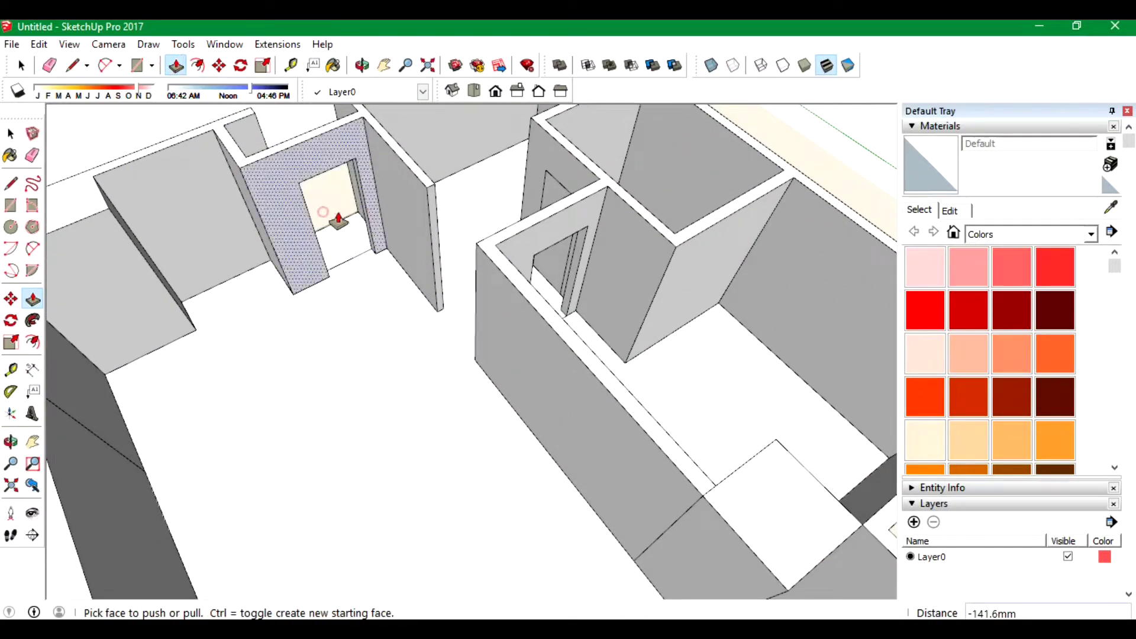
{"action": "left_click", "coordinate": [547, 195]}
{"action": "scroll", "coordinate": [560, 184], "scroll_direction": "up", "scroll_amount": 2}
{"action": "scroll", "coordinate": [556, 183], "scroll_direction": "up", "scroll_amount": 1}
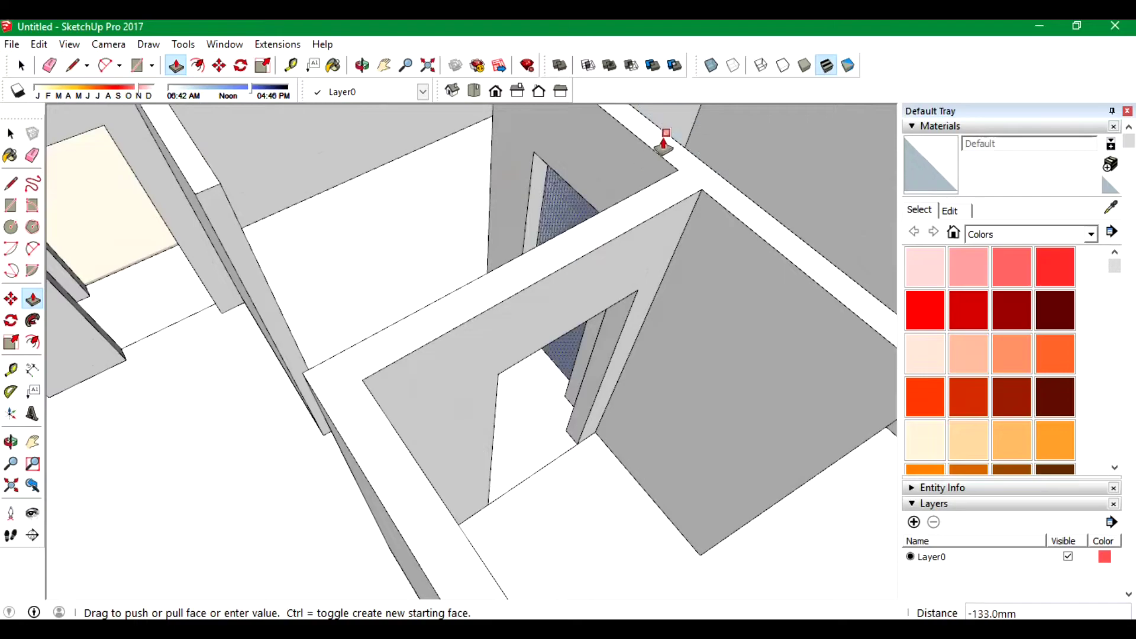
{"action": "left_click", "coordinate": [665, 144]}
{"action": "scroll", "coordinate": [711, 153], "scroll_direction": "up", "scroll_amount": 2}
{"action": "scroll", "coordinate": [421, 262], "scroll_direction": "down", "scroll_amount": 5}
{"action": "scroll", "coordinate": [386, 307], "scroll_direction": "up", "scroll_amount": 3}
Push the next door face through and pull the door jamb face flush.
{"action": "left_click", "coordinate": [385, 306]}
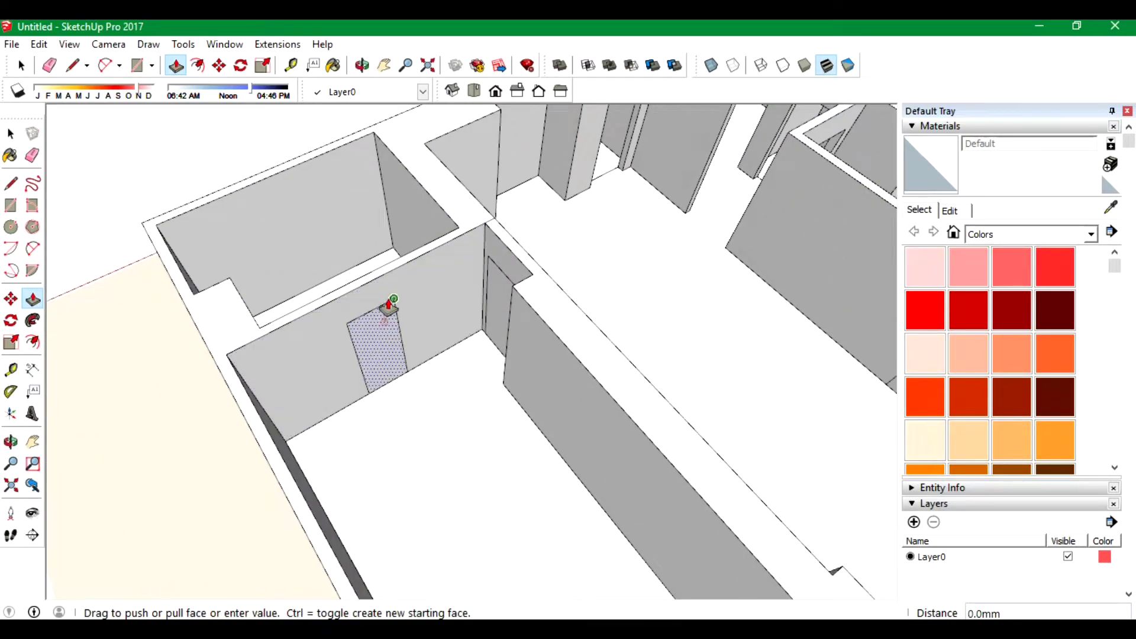
{"action": "left_click", "coordinate": [454, 233]}
{"action": "scroll", "coordinate": [454, 234], "scroll_direction": "down", "scroll_amount": 5}
{"action": "scroll", "coordinate": [426, 266], "scroll_direction": "up", "scroll_amount": 5}
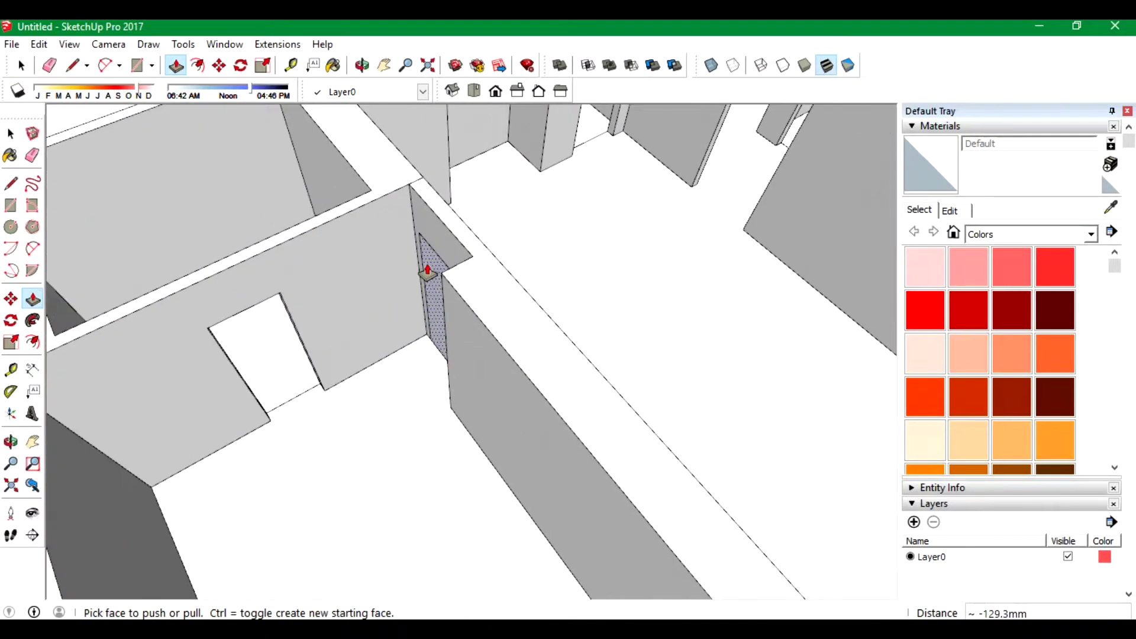
{"action": "left_click", "coordinate": [427, 268]}
{"action": "left_click", "coordinate": [425, 187]}
{"action": "scroll", "coordinate": [426, 187], "scroll_direction": "down", "scroll_amount": 3}
{"action": "scroll", "coordinate": [317, 207], "scroll_direction": "up", "scroll_amount": 2}
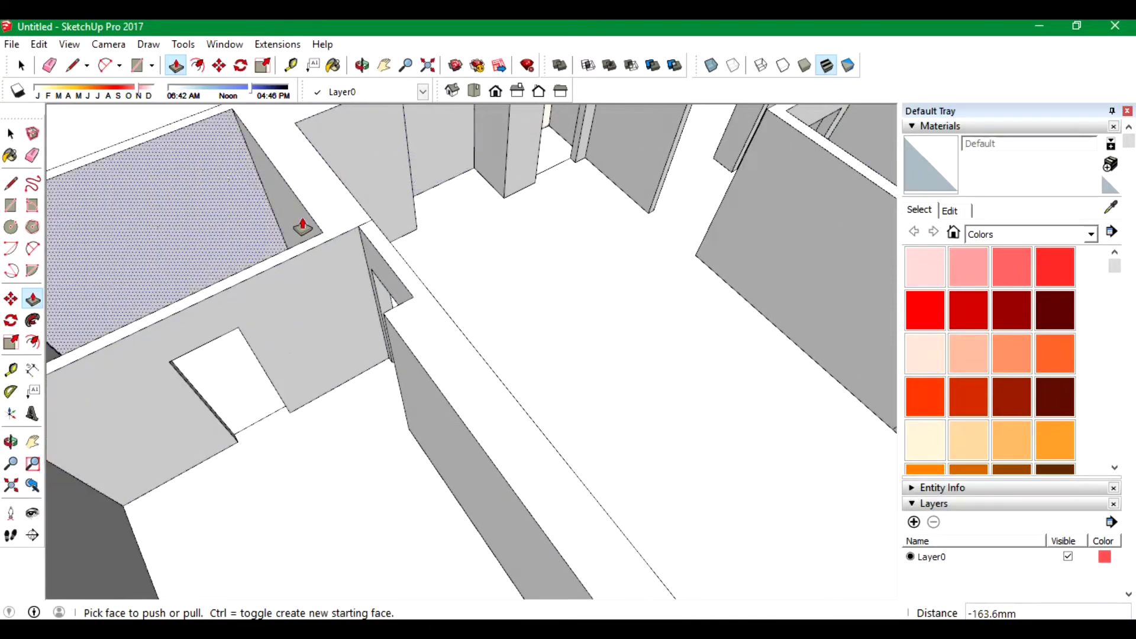
{"action": "scroll", "coordinate": [299, 223], "scroll_direction": "down", "scroll_amount": 4}
Inspect the wall junction, return to Select, and turn X-ray back on.
{"action": "mouse_move", "coordinate": [302, 249]}
{"action": "middle_mouse_down"}
{"action": "mouse_move", "coordinate": [325, 333]}
{"action": "mouse_move", "coordinate": [495, 363]}
{"action": "mouse_move", "coordinate": [778, 315]}
{"action": "mouse_move", "coordinate": [452, 278]}
{"action": "mouse_move", "coordinate": [240, 329]}
{"action": "mouse_move", "coordinate": [431, 223]}
{"action": "mouse_move", "coordinate": [343, 337]}
{"action": "mouse_move", "coordinate": [362, 172]}
{"action": "middle_mouse_up"}
{"action": "scroll", "coordinate": [362, 173], "scroll_direction": "up", "scroll_amount": 4}
{"action": "scroll", "coordinate": [304, 274], "scroll_direction": "up", "scroll_amount": 1}
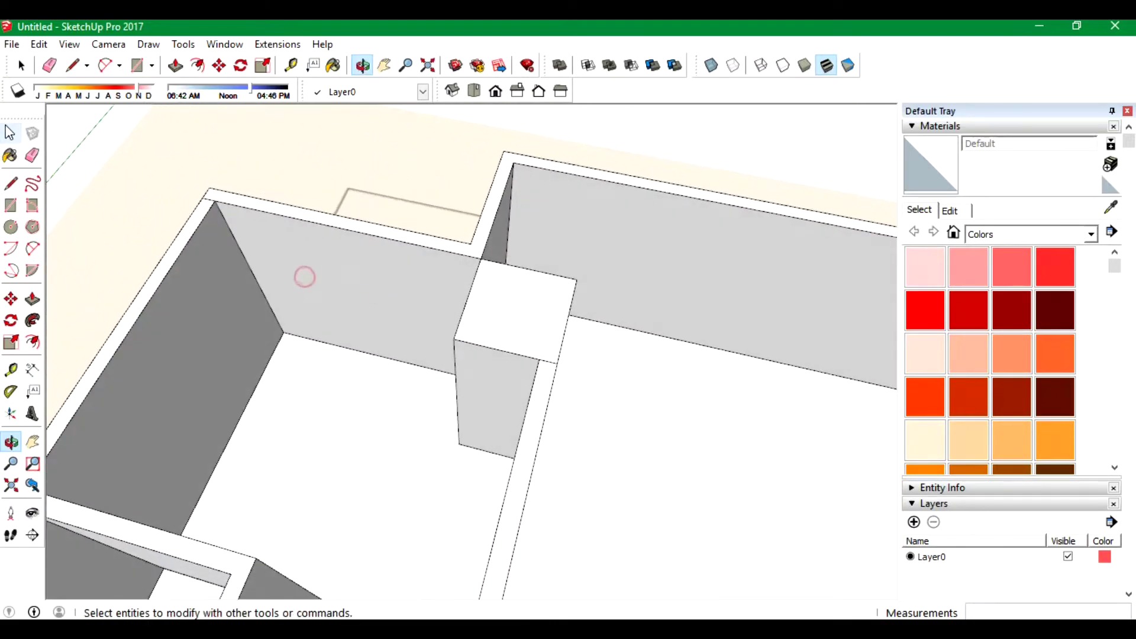
{"action": "key", "text": "space"}
{"action": "scroll", "coordinate": [753, 273], "scroll_direction": "up", "scroll_amount": 2}
{"action": "scroll", "coordinate": [253, 332], "scroll_direction": "up", "scroll_amount": 4}
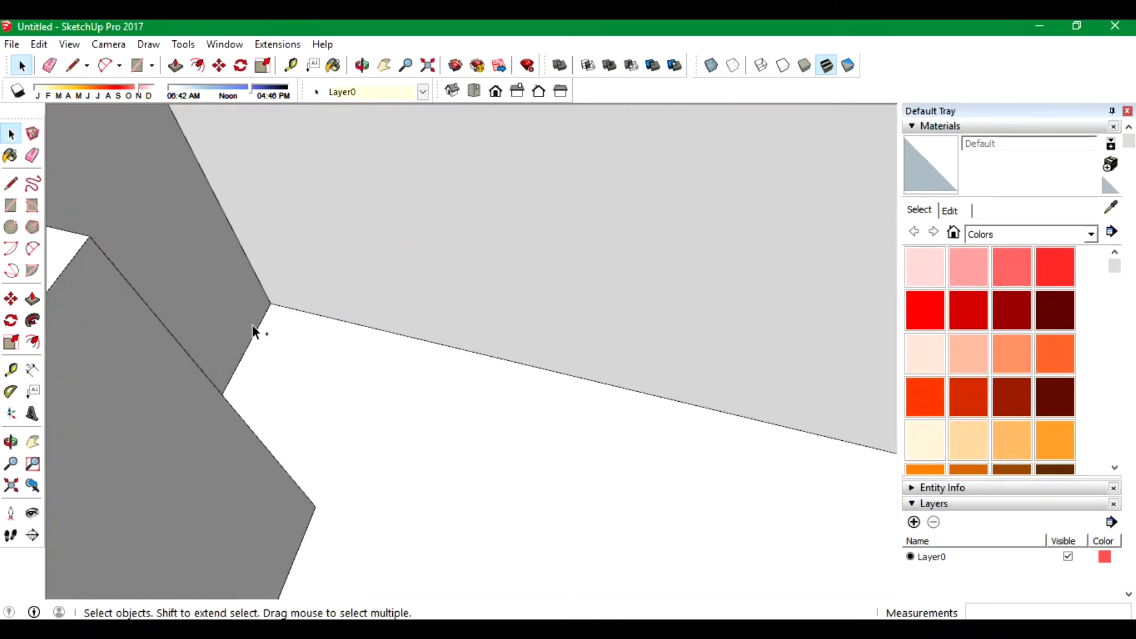
{"action": "scroll", "coordinate": [243, 281], "scroll_direction": "down", "scroll_amount": 1}
{"action": "scroll", "coordinate": [178, 279], "scroll_direction": "down", "scroll_amount": 3}
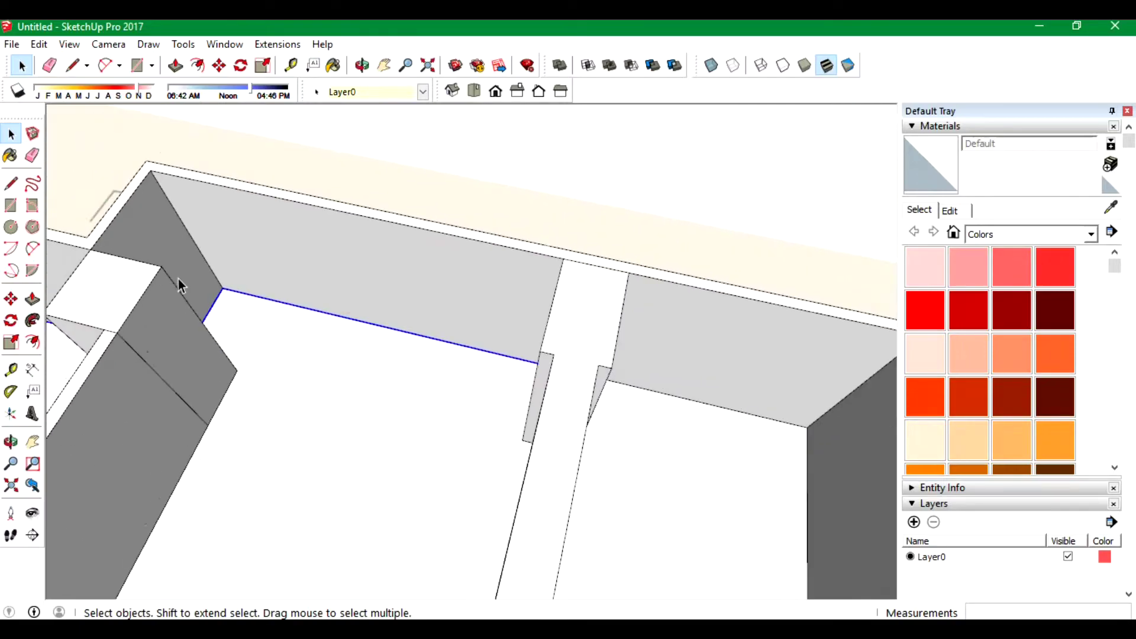
{"action": "scroll", "coordinate": [584, 374], "scroll_direction": "down", "scroll_amount": 2}
{"action": "left_click", "coordinate": [711, 65]}
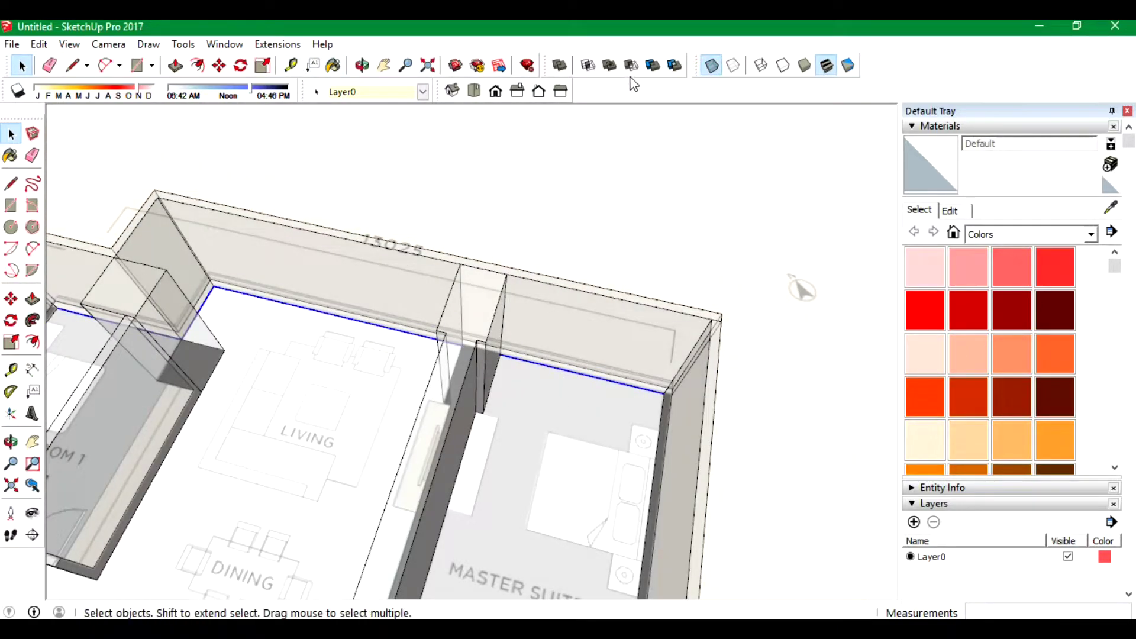
Copy the outer wall's bottom edge 2100 mm up to form a header line.
{"action": "left_click", "coordinate": [711, 65]}
{"action": "left_click", "coordinate": [219, 65]}
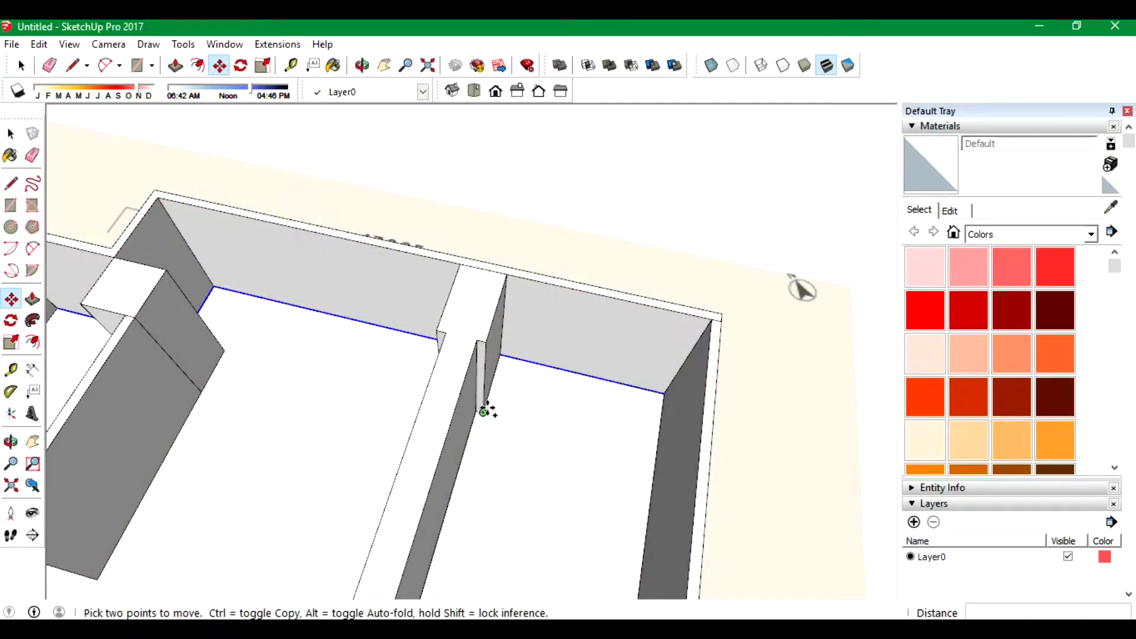
{"action": "left_click", "coordinate": [483, 411]}
{"action": "key", "text": "ctrl"}
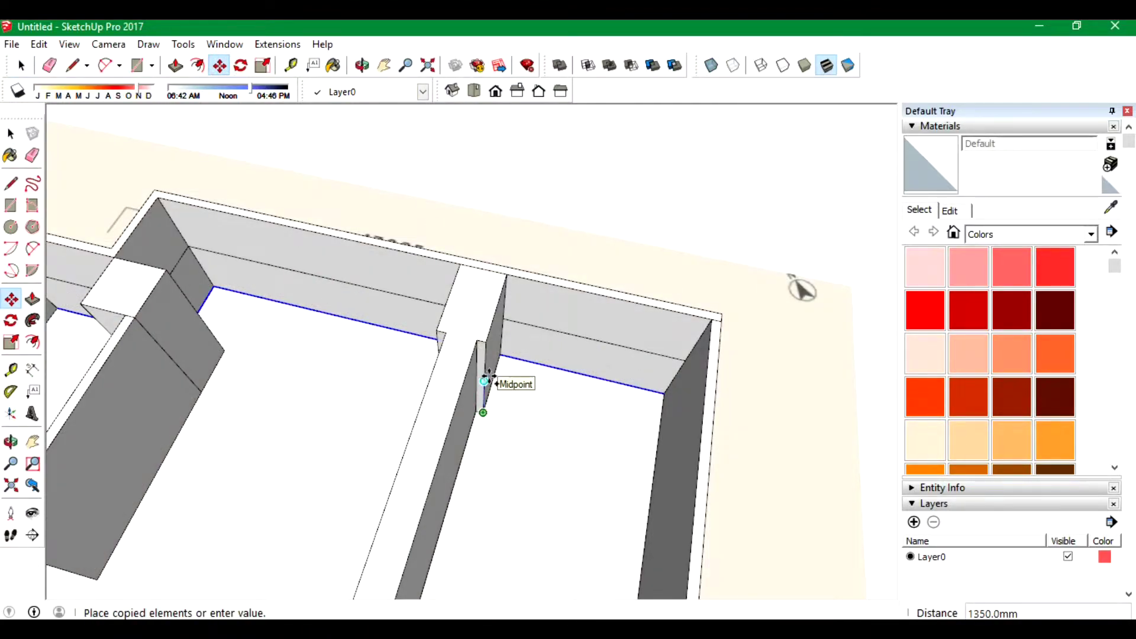
{"action": "left_click", "coordinate": [490, 378]}
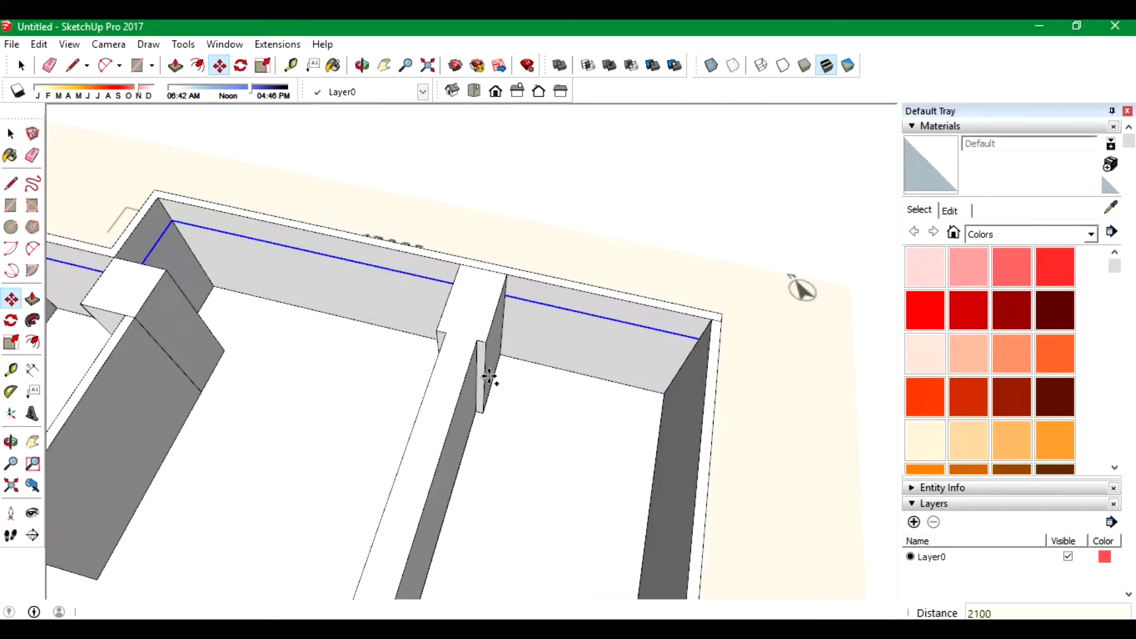
{"action": "scroll", "coordinate": [426, 269], "scroll_direction": "up", "scroll_amount": 2}
Push the lower wall faces, end face and corner faces through 150 mm, leaving the header.
{"action": "left_click", "coordinate": [175, 65]}
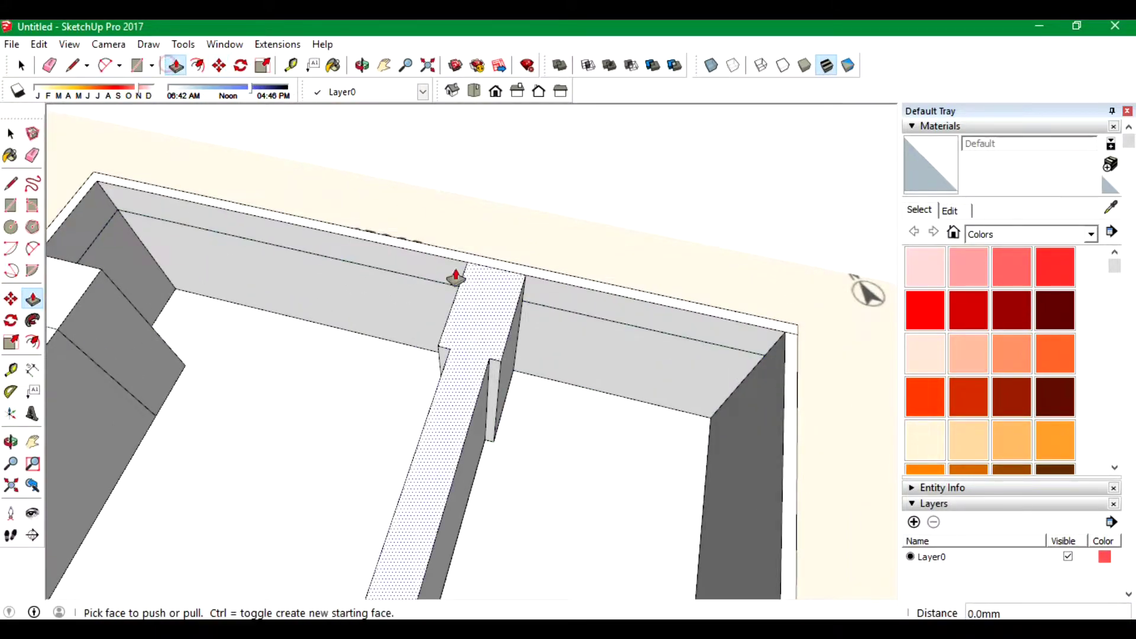
{"action": "left_click", "coordinate": [544, 331]}
{"action": "left_click", "coordinate": [515, 272]}
{"action": "double_click", "coordinate": [381, 291]}
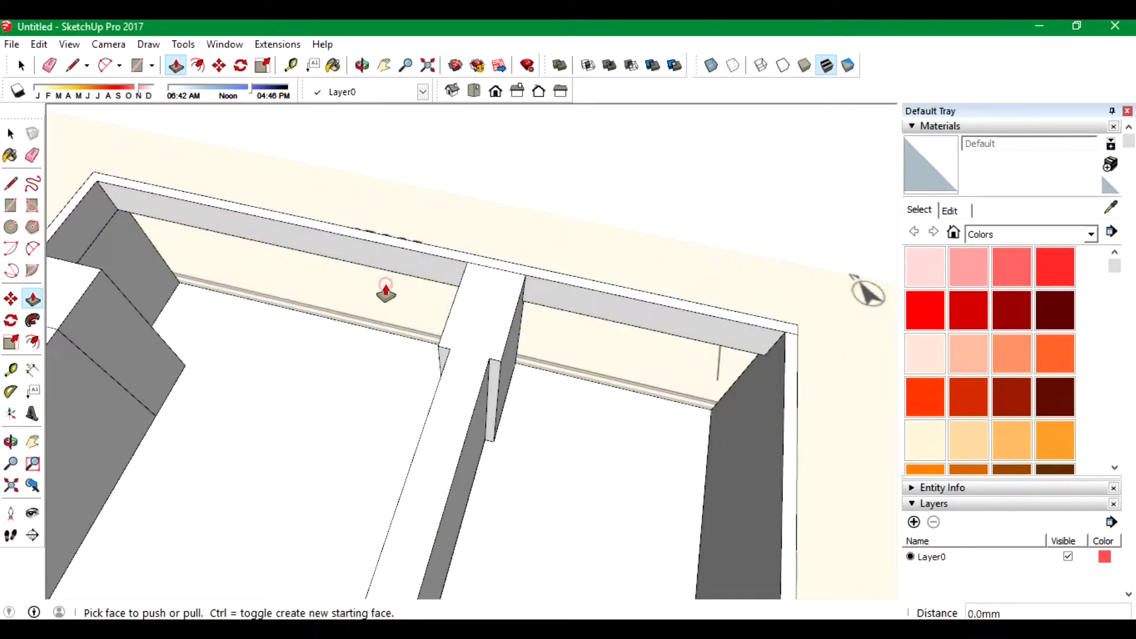
{"action": "left_click", "coordinate": [114, 241]}
{"action": "left_click", "coordinate": [89, 182]}
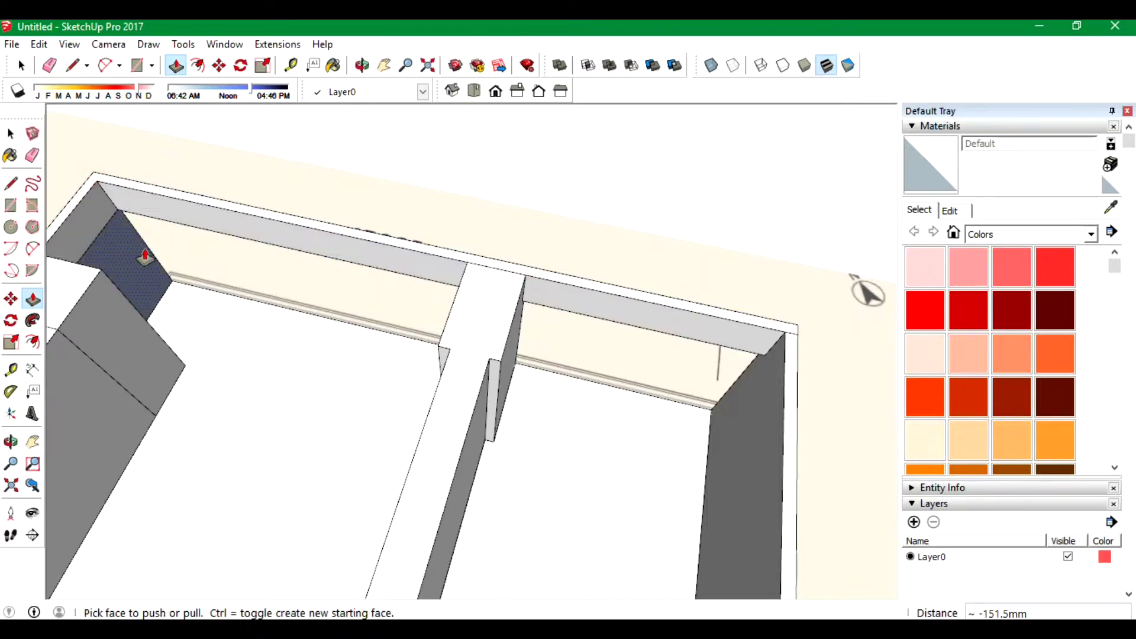
{"action": "middle_click_drag", "start_coordinate": [146, 259], "coordinate": [203, 304]}
{"action": "left_click", "coordinate": [170, 236]}
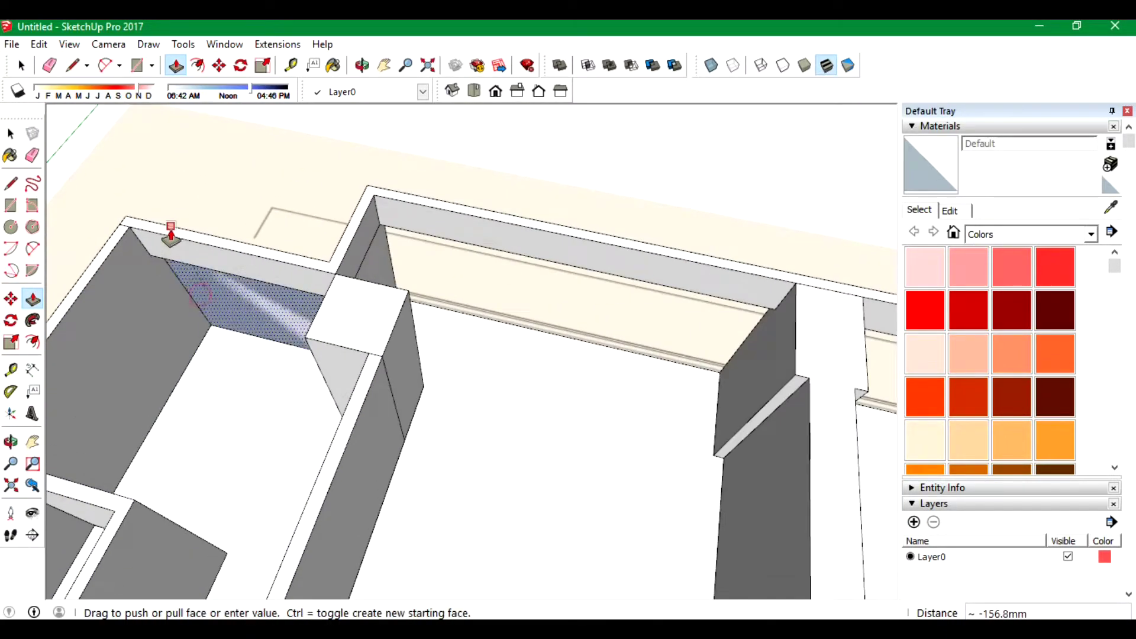
{"action": "left_click", "coordinate": [372, 260]}
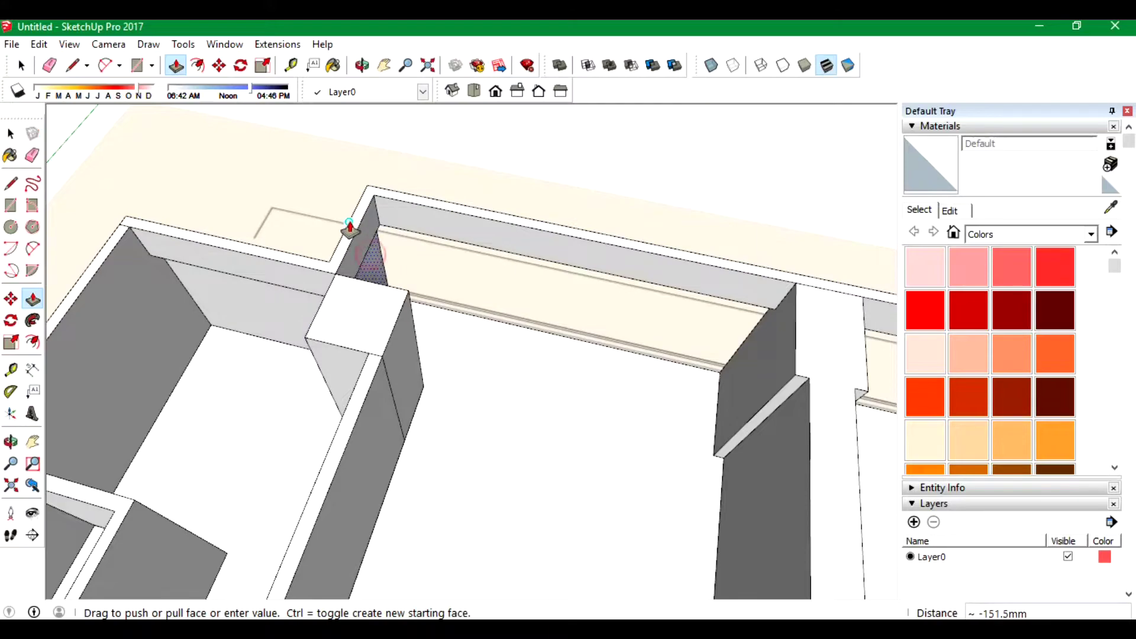
{"action": "left_click", "coordinate": [349, 228]}
{"action": "left_click", "coordinate": [13, 135]}
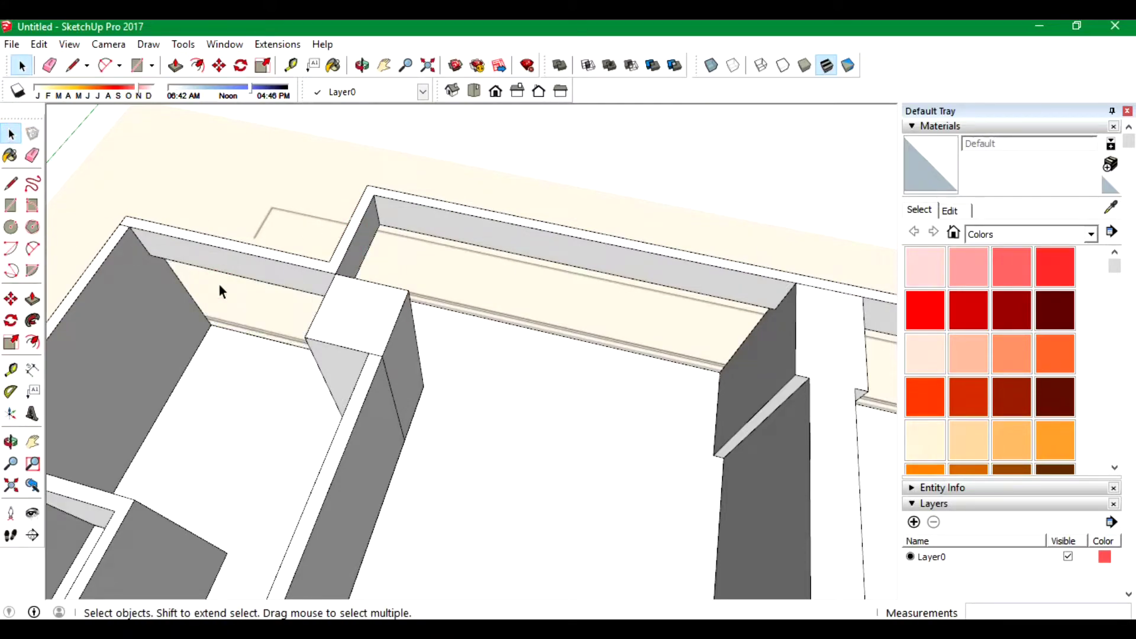
Orbit down over the room floors and show the Tile category in the Materials tray.
{"action": "scroll", "coordinate": [582, 301], "scroll_direction": "down", "scroll_amount": 2}
{"action": "scroll", "coordinate": [582, 300], "scroll_direction": "down", "scroll_amount": 2}
{"action": "scroll", "coordinate": [490, 300], "scroll_direction": "up", "scroll_amount": 5}
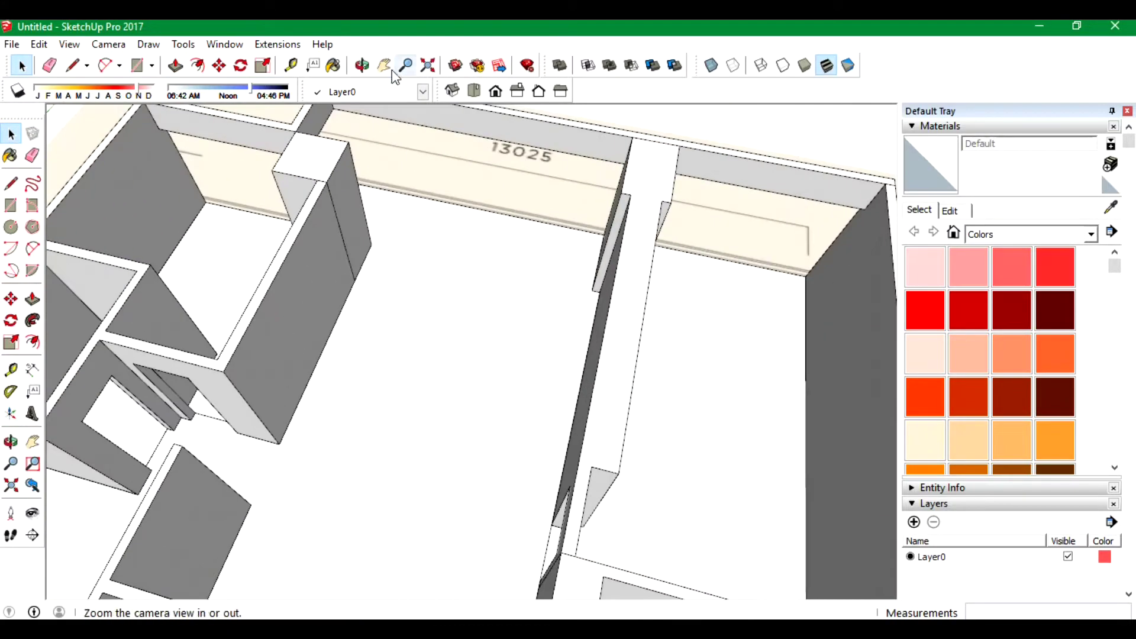
{"action": "left_click", "coordinate": [362, 65]}
{"action": "mouse_move", "coordinate": [385, 347]}
{"action": "left_mouse_down"}
{"action": "mouse_move", "coordinate": [812, 246]}
{"action": "mouse_move", "coordinate": [584, 236]}
{"action": "mouse_move", "coordinate": [152, 246]}
{"action": "mouse_move", "coordinate": [332, 287]}
{"action": "left_mouse_up"}
{"action": "key", "text": "space"}
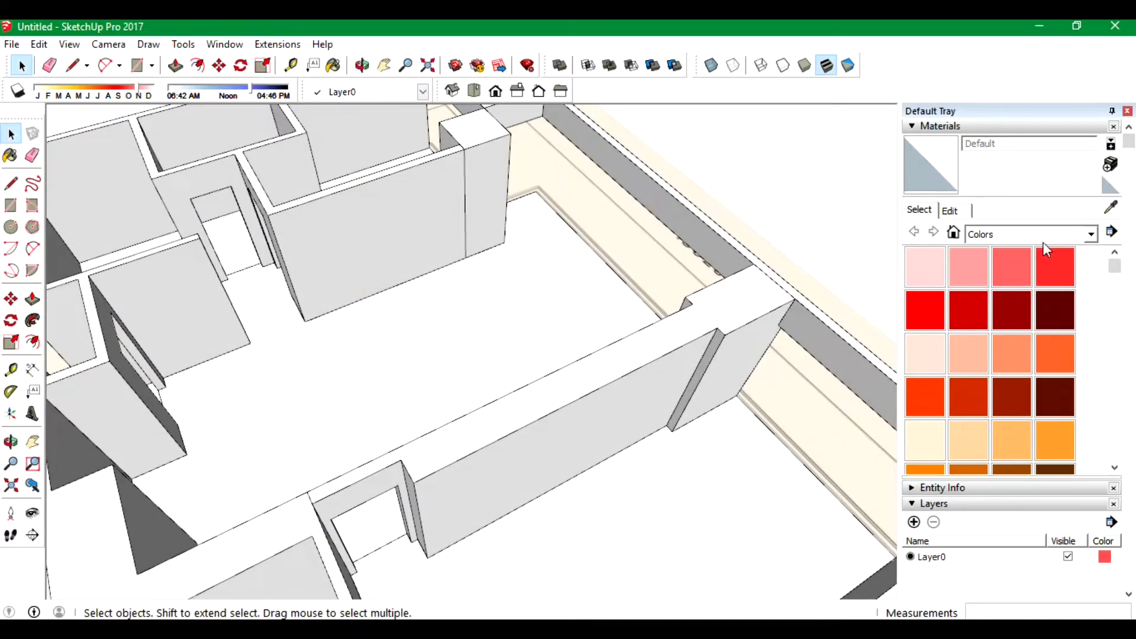
{"action": "left_click", "coordinate": [1043, 236]}
{"action": "left_click", "coordinate": [1027, 411]}
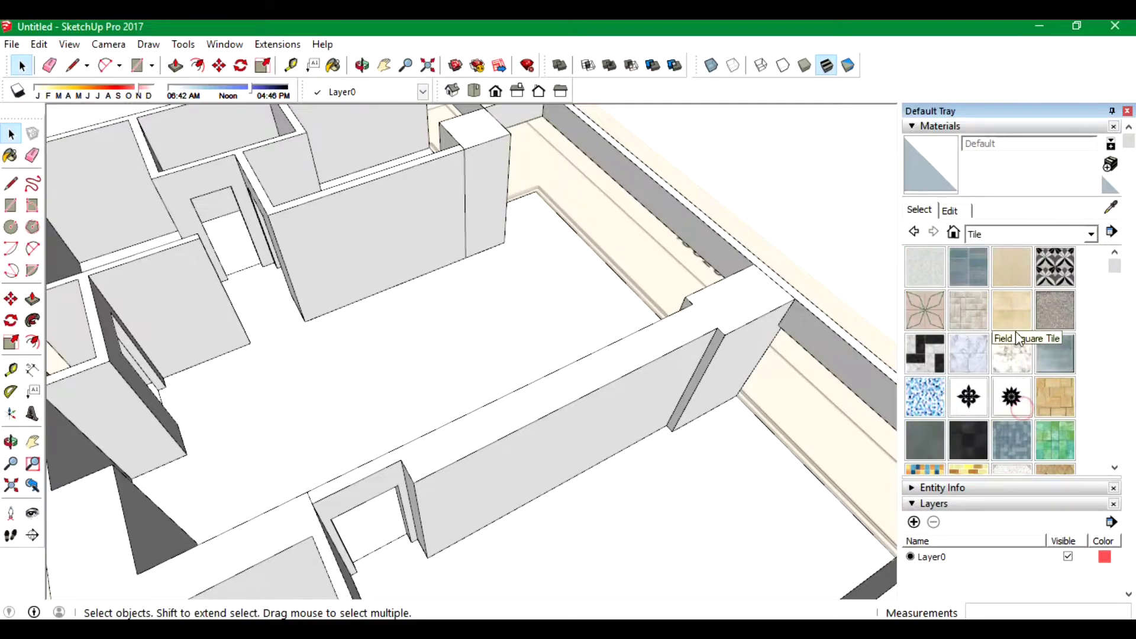
{"action": "scroll", "coordinate": [1005, 302], "scroll_direction": "down", "scroll_amount": 3}
{"action": "scroll", "coordinate": [1009, 337], "scroll_direction": "down", "scroll_amount": 3}
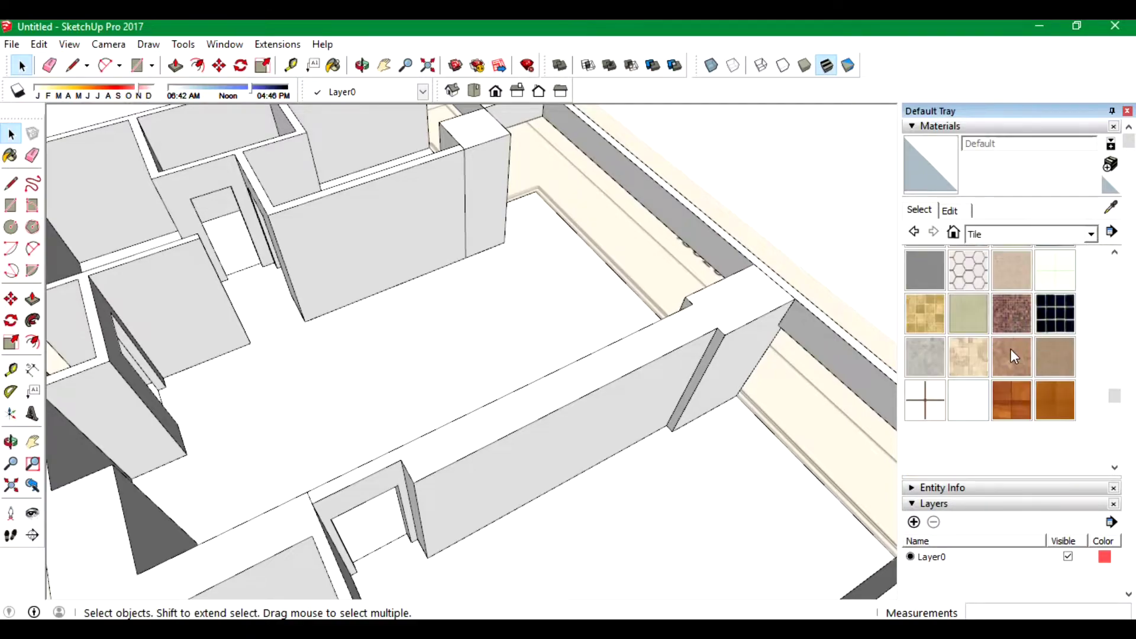
Paint the main floor and lower-right room floor with White Square Tile.
{"action": "left_click", "coordinate": [927, 398]}
{"action": "left_click", "coordinate": [521, 296]}
{"action": "left_click", "coordinate": [651, 579]}
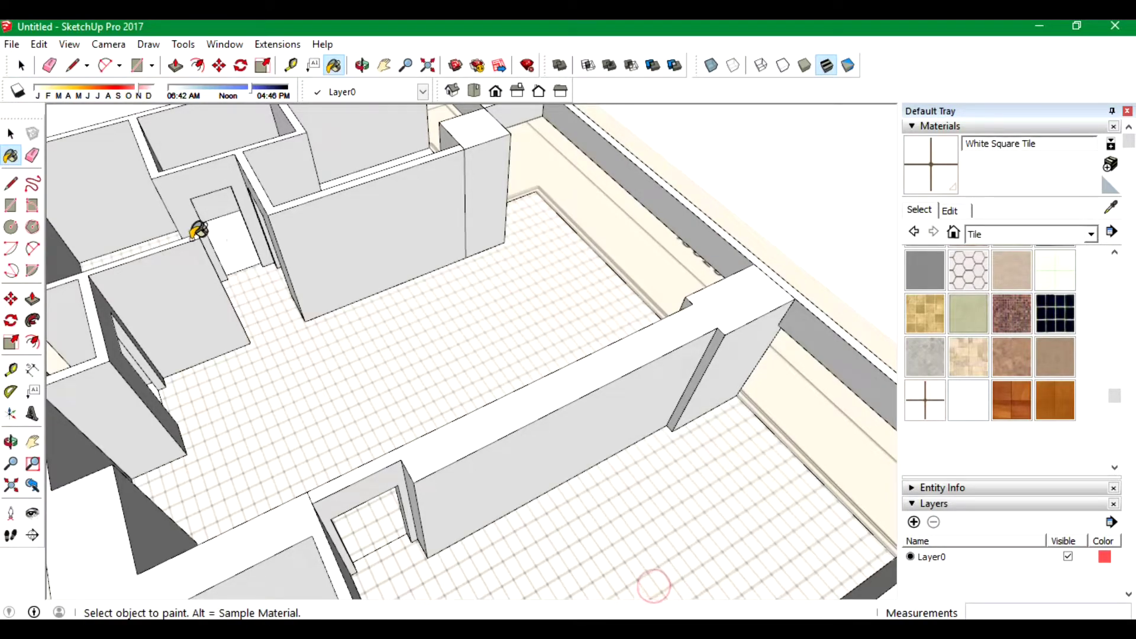
{"action": "scroll", "coordinate": [381, 163], "scroll_direction": "down", "scroll_amount": 2}
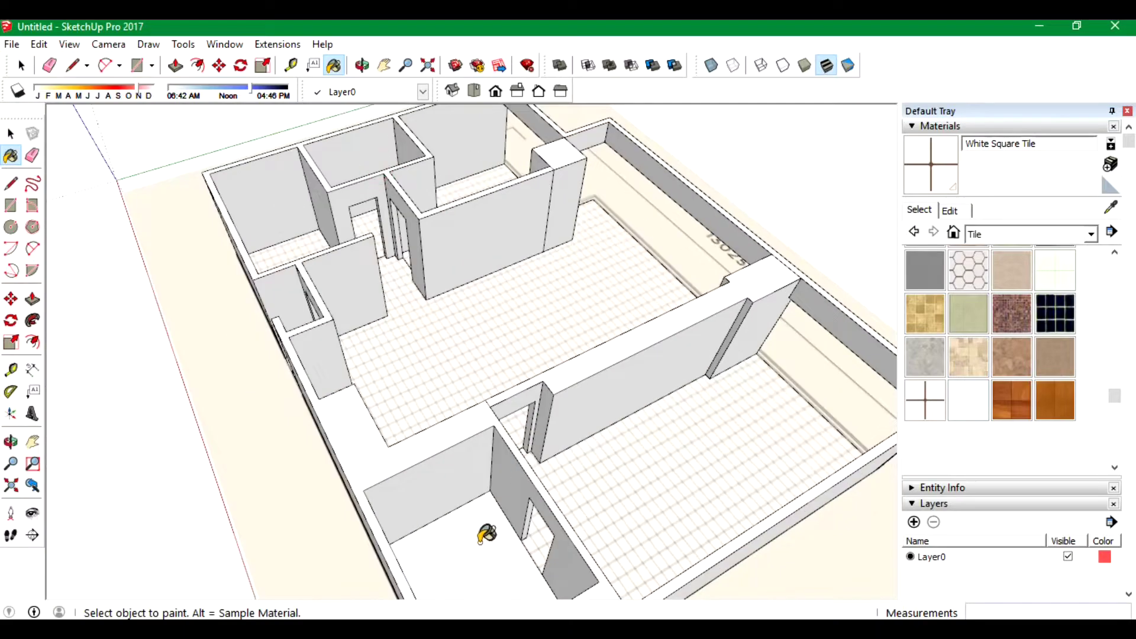
Select the whole model and use Position Camera to stand inside a tiled room at eye height.
{"action": "scroll", "coordinate": [571, 216], "scroll_direction": "up", "scroll_amount": 2}
{"action": "left_click", "coordinate": [372, 65]}
{"action": "left_click_drag", "start_coordinate": [533, 355], "coordinate": [796, 424]}
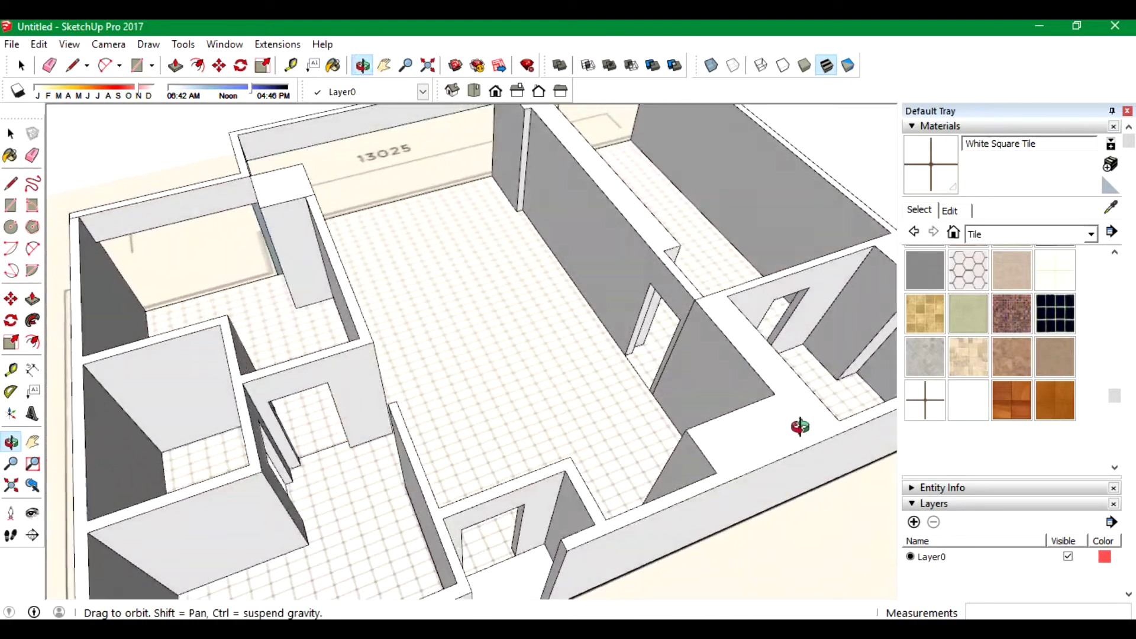
{"action": "right_click", "coordinate": [524, 432]}
{"action": "left_click", "coordinate": [554, 439]}
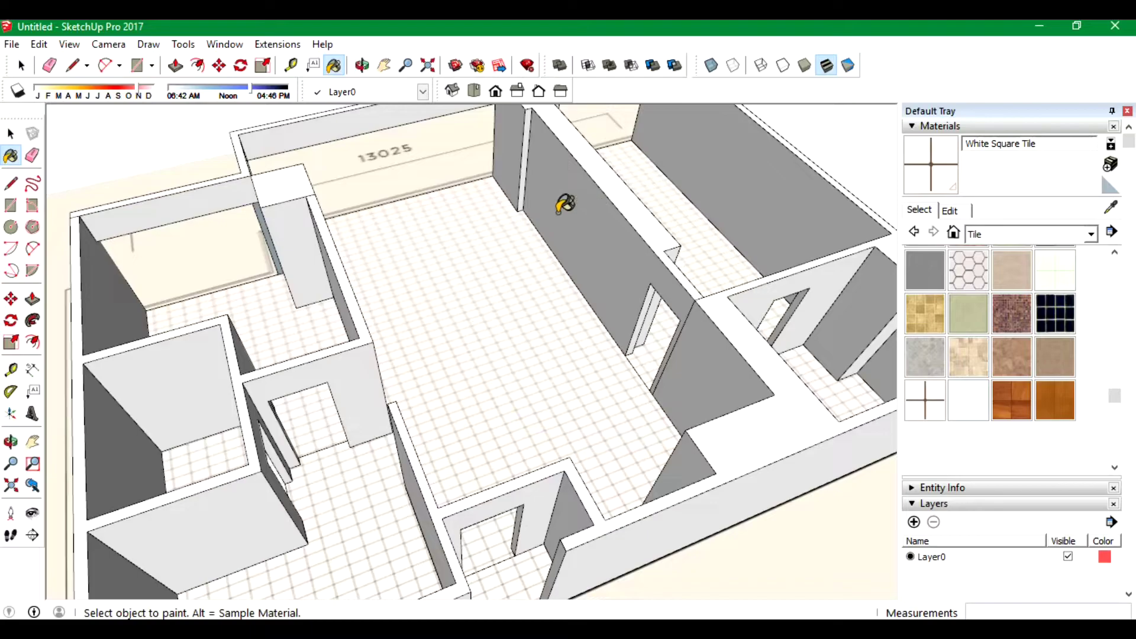
{"action": "left_click", "coordinate": [10, 134]}
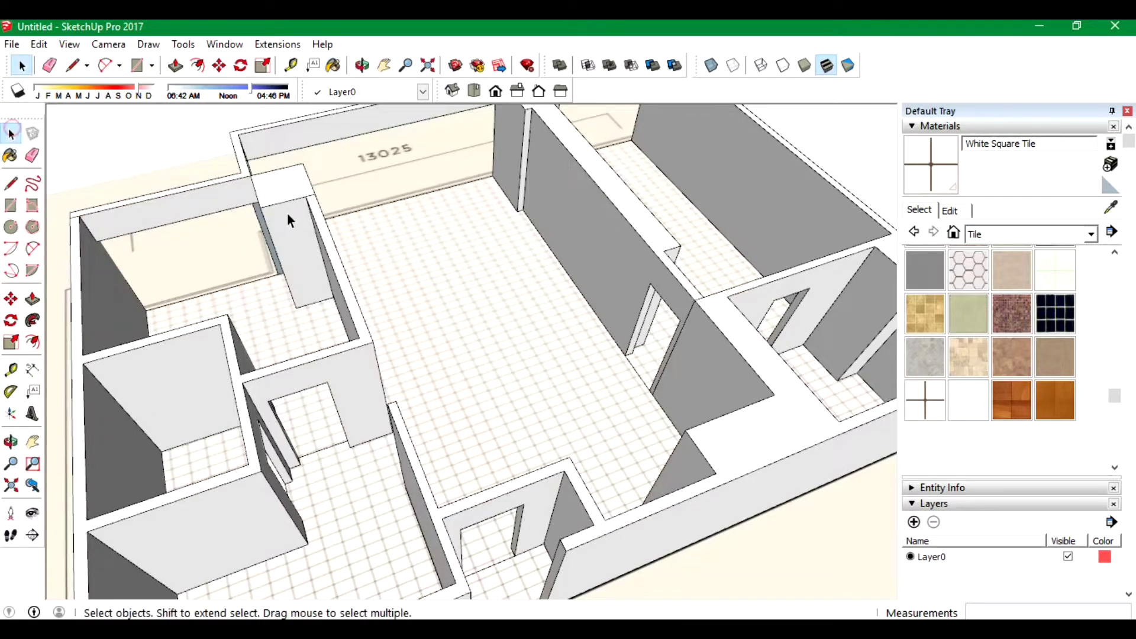
{"action": "triple_click", "coordinate": [283, 204]}
{"action": "right_click", "coordinate": [282, 201]}
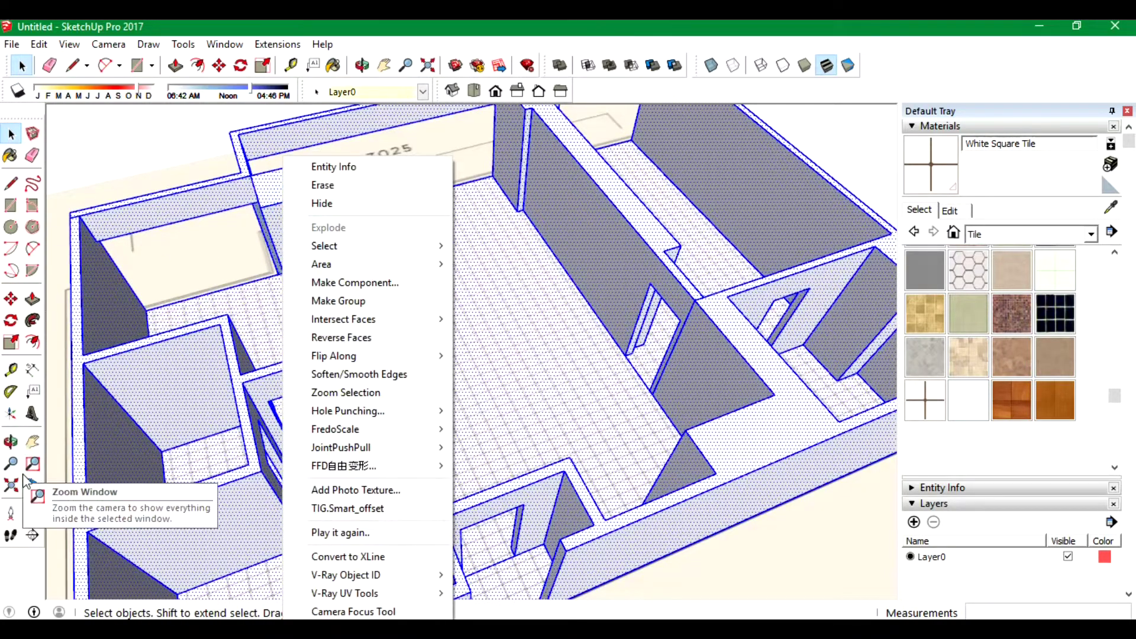
{"action": "left_click", "coordinate": [12, 514]}
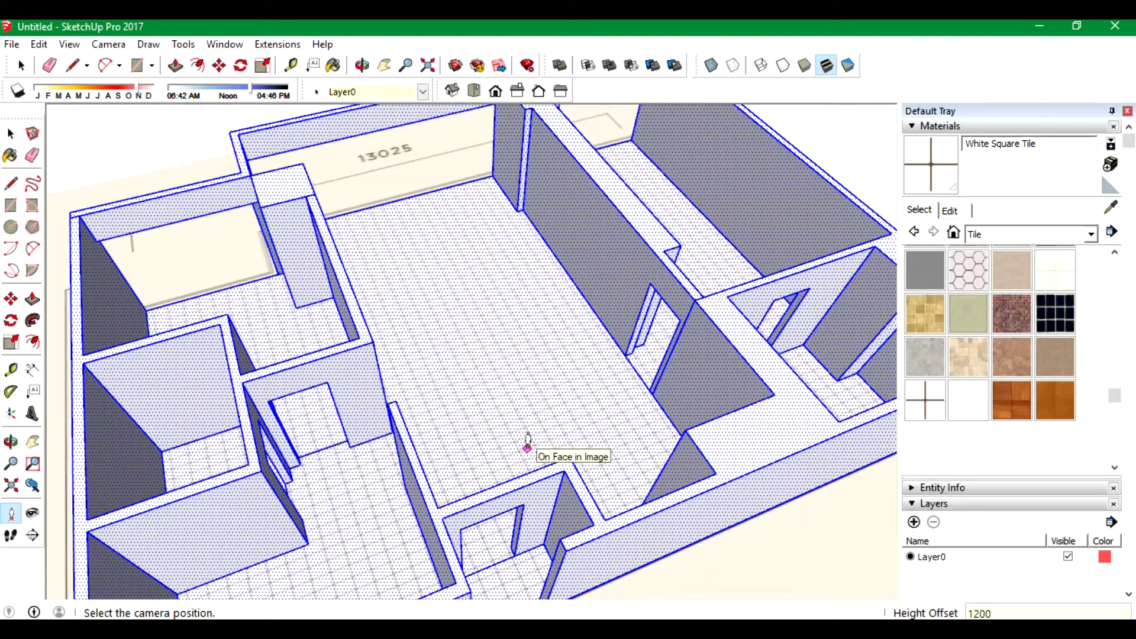
{"action": "left_click", "coordinate": [498, 540]}
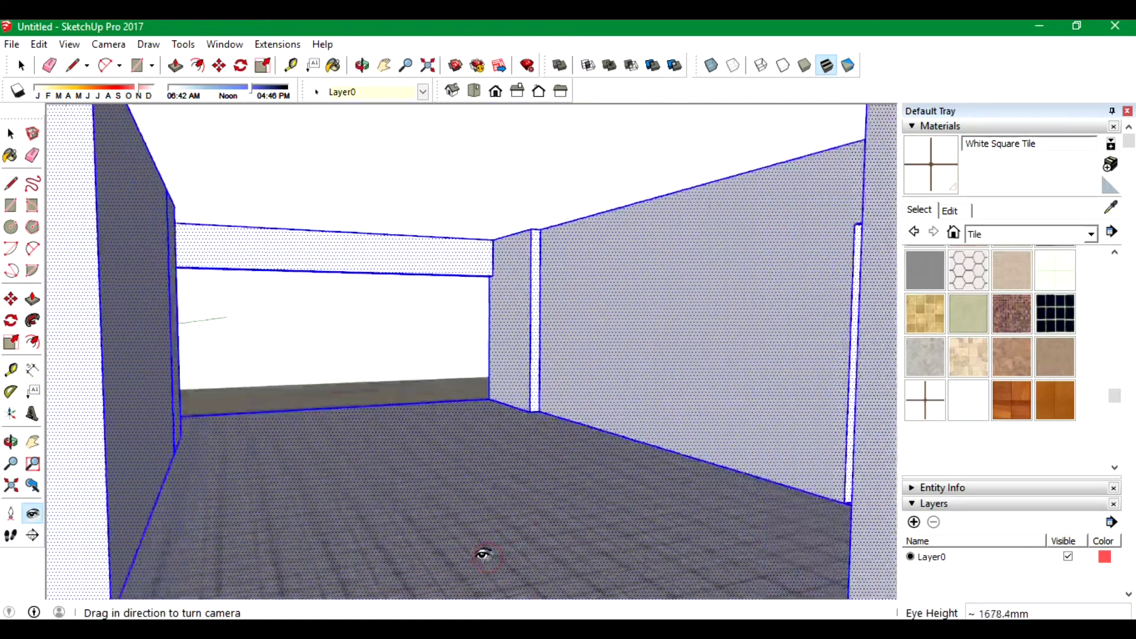
Turn toward the walls, clear the selection, then orbit up to an elevated floor-plan overview.
{"action": "mouse_move", "coordinate": [486, 495]}
{"action": "left_mouse_down"}
{"action": "mouse_move", "coordinate": [100, 461]}
{"action": "mouse_move", "coordinate": [797, 477]}
{"action": "mouse_move", "coordinate": [601, 348]}
{"action": "mouse_move", "coordinate": [657, 355]}
{"action": "mouse_move", "coordinate": [409, 342]}
{"action": "mouse_move", "coordinate": [665, 362]}
{"action": "mouse_move", "coordinate": [314, 373]}
{"action": "mouse_move", "coordinate": [467, 353]}
{"action": "mouse_move", "coordinate": [431, 366]}
{"action": "mouse_move", "coordinate": [342, 365]}
{"action": "mouse_move", "coordinate": [517, 381]}
{"action": "mouse_move", "coordinate": [777, 326]}
{"action": "mouse_move", "coordinate": [882, 332]}
{"action": "mouse_move", "coordinate": [627, 307]}
{"action": "mouse_move", "coordinate": [761, 355]}
{"action": "mouse_move", "coordinate": [743, 314]}
{"action": "mouse_move", "coordinate": [292, 380]}
{"action": "mouse_move", "coordinate": [183, 449]}
{"action": "mouse_move", "coordinate": [321, 154]}
{"action": "mouse_move", "coordinate": [417, 151]}
{"action": "left_mouse_up"}
{"action": "key", "text": "space"}
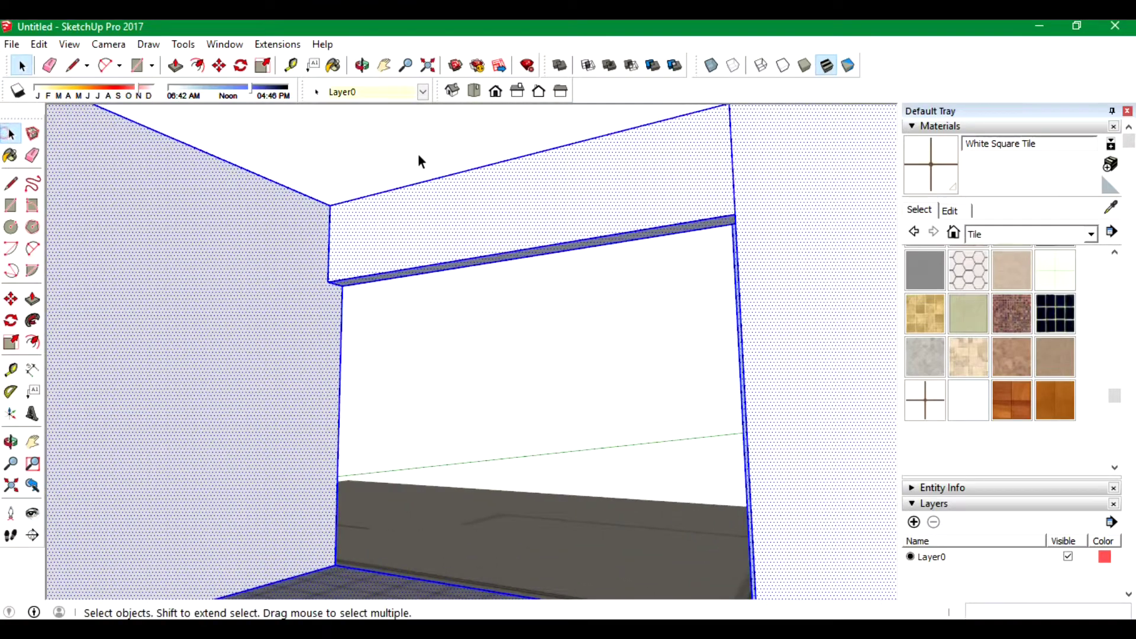
{"action": "left_click", "coordinate": [418, 150]}
{"action": "left_click", "coordinate": [362, 67]}
{"action": "mouse_move", "coordinate": [450, 307]}
{"action": "left_mouse_down"}
{"action": "mouse_move", "coordinate": [492, 380]}
{"action": "mouse_move", "coordinate": [561, 332]}
{"action": "mouse_move", "coordinate": [625, 439]}
{"action": "left_mouse_up"}
{"action": "mouse_move", "coordinate": [631, 385]}
{"action": "left_mouse_down"}
{"action": "mouse_move", "coordinate": [497, 398]}
{"action": "mouse_move", "coordinate": [756, 568]}
{"action": "mouse_move", "coordinate": [286, 355]}
{"action": "left_mouse_up"}
{"action": "right_click", "coordinate": [375, 365]}
Draw lines across the wall tops to close roof faces over the left rooms, right room and entrance.
{"action": "left_click", "coordinate": [412, 378]}
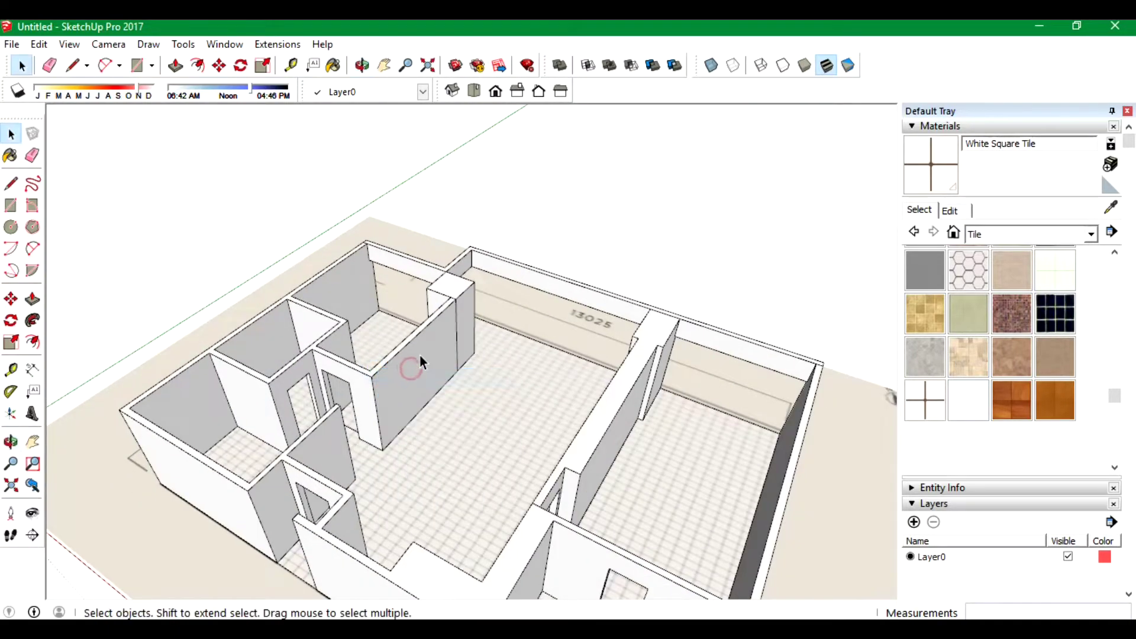
{"action": "triple_click", "coordinate": [420, 354]}
{"action": "left_click", "coordinate": [21, 184]}
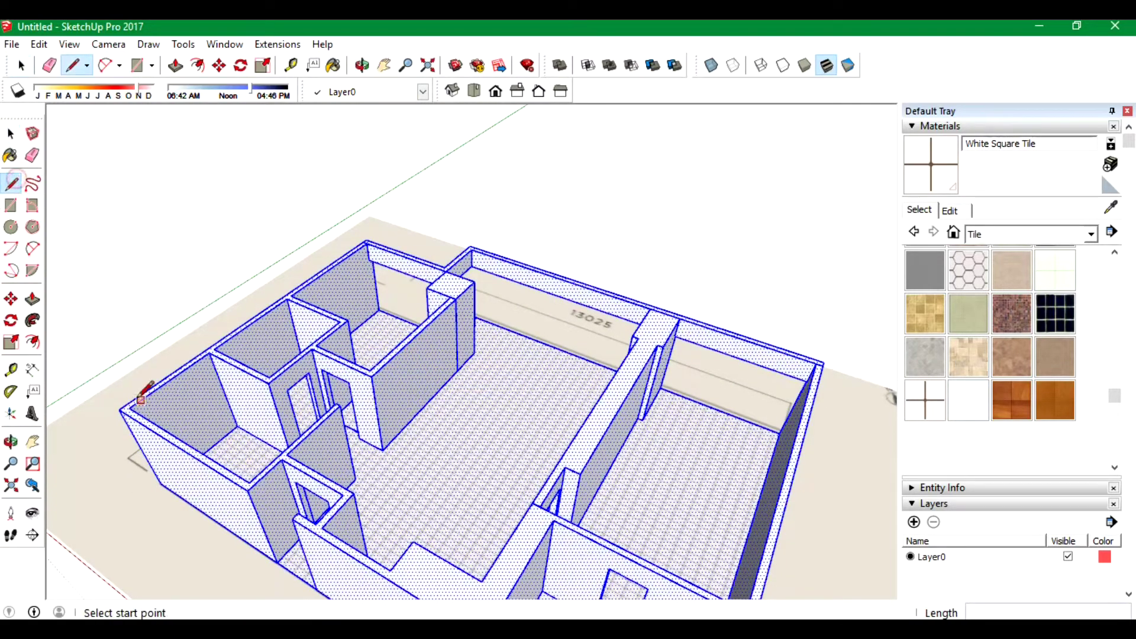
{"action": "left_click", "coordinate": [366, 243]}
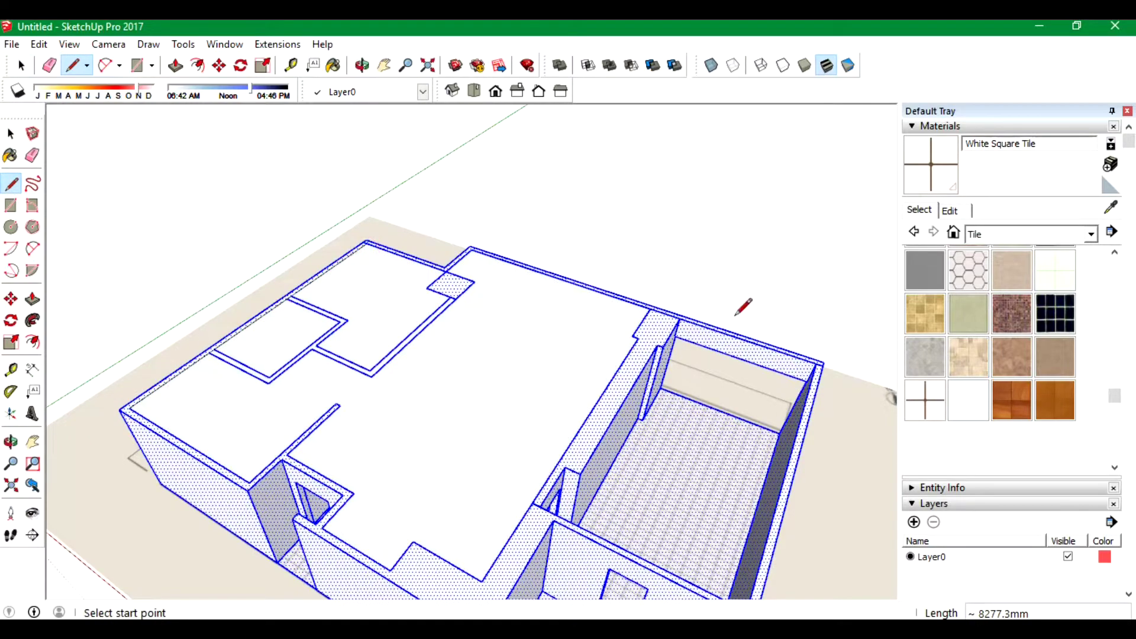
{"action": "left_click", "coordinate": [816, 363]}
{"action": "scroll", "coordinate": [595, 449], "scroll_direction": "down", "scroll_amount": 3}
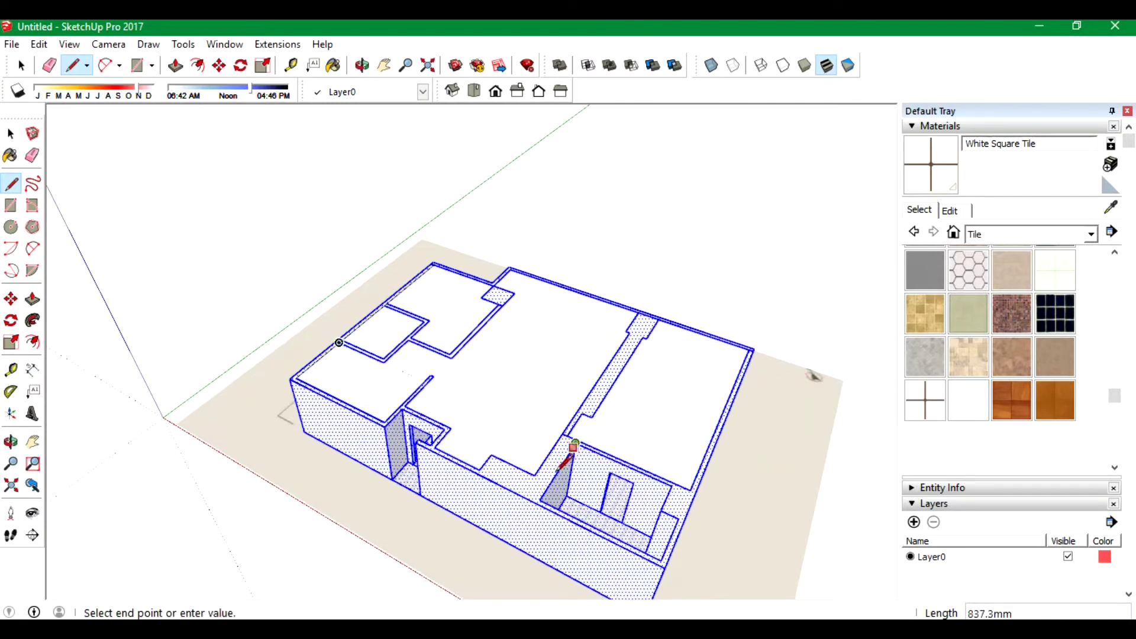
{"action": "left_click", "coordinate": [540, 501]}
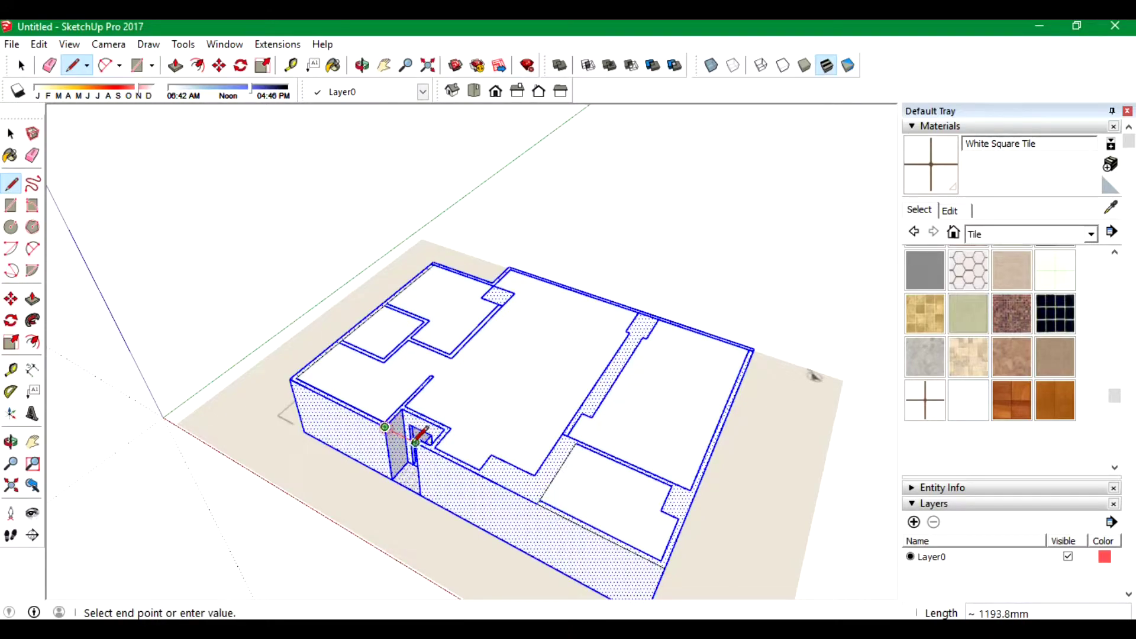
{"action": "left_click", "coordinate": [416, 441]}
{"action": "scroll", "coordinate": [418, 438], "scroll_direction": "up", "scroll_amount": 3}
Delete the face over the entrance opening and reverse the roof faces.
{"action": "left_click", "coordinate": [13, 135]}
{"action": "left_click", "coordinate": [371, 466]}
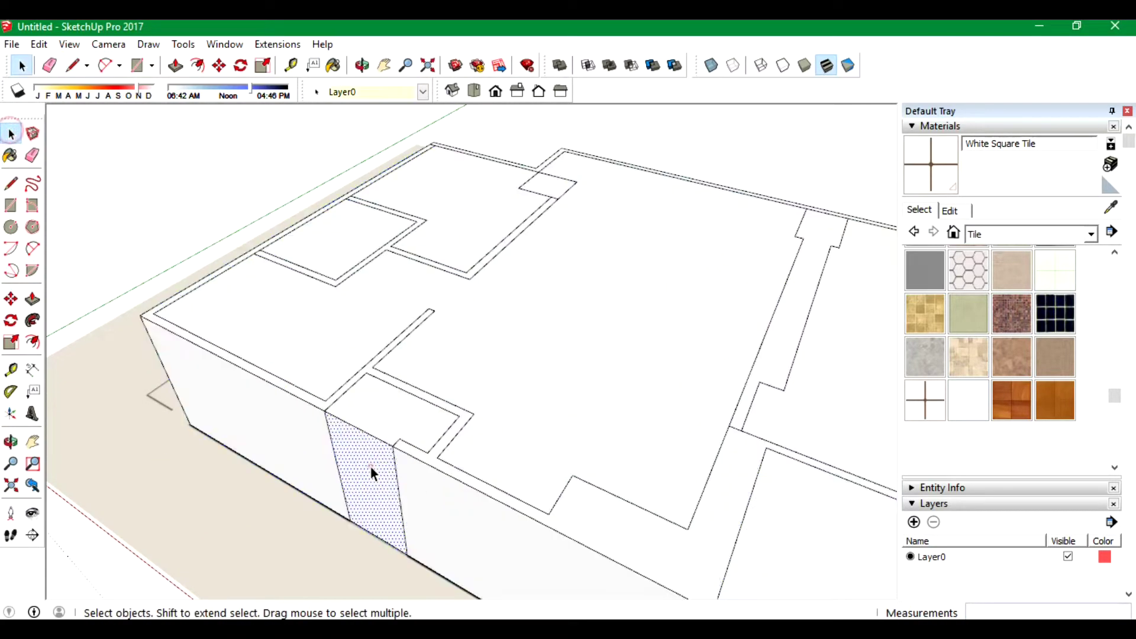
{"action": "key", "text": "Delete"}
{"action": "left_click", "coordinate": [386, 427]}
{"action": "left_click", "coordinate": [344, 332], "text": "shift"}
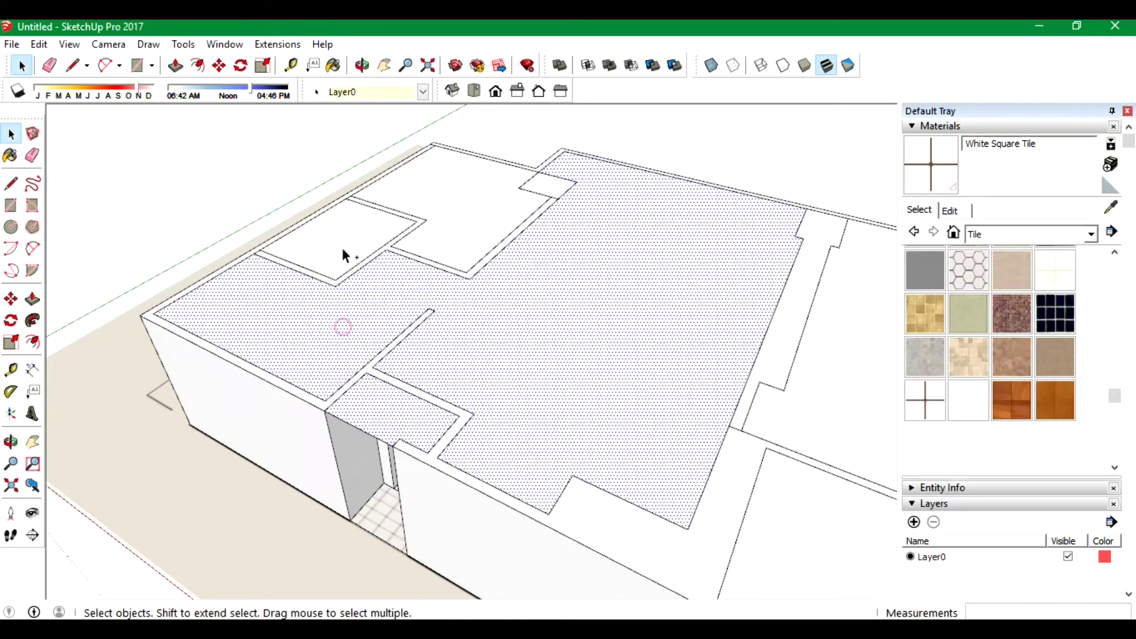
{"action": "right_click", "coordinate": [626, 417]}
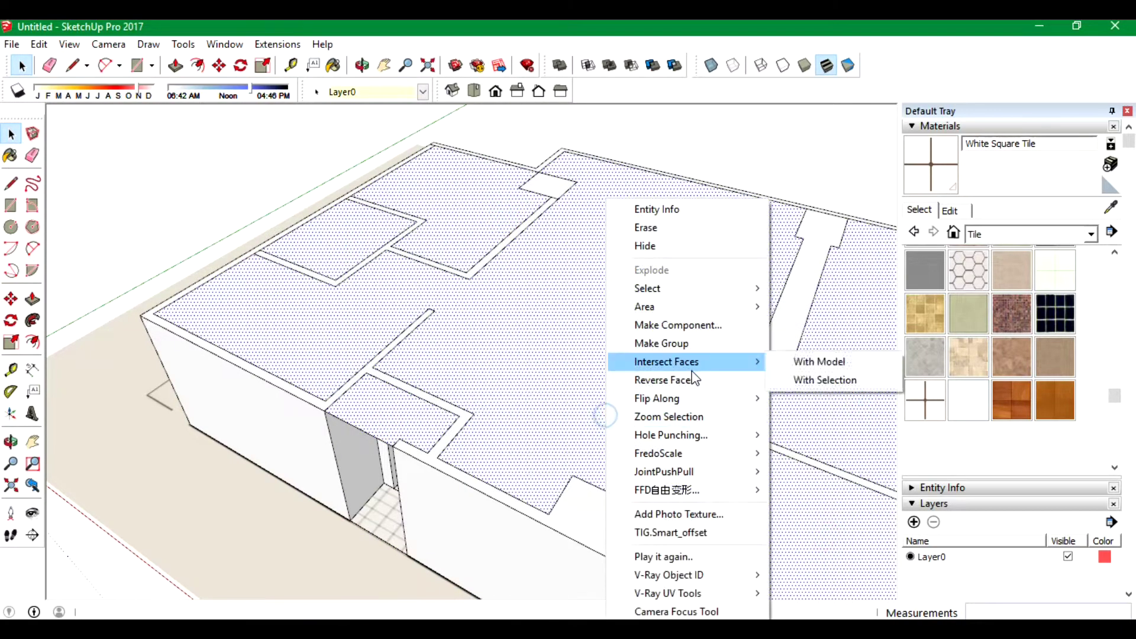
{"action": "left_click", "coordinate": [680, 380]}
{"action": "left_click", "coordinate": [182, 153]}
Orbit into the room and look around at eye height toward the front wall and tiled floor.
{"action": "scroll", "coordinate": [367, 462], "scroll_direction": "up", "scroll_amount": 5}
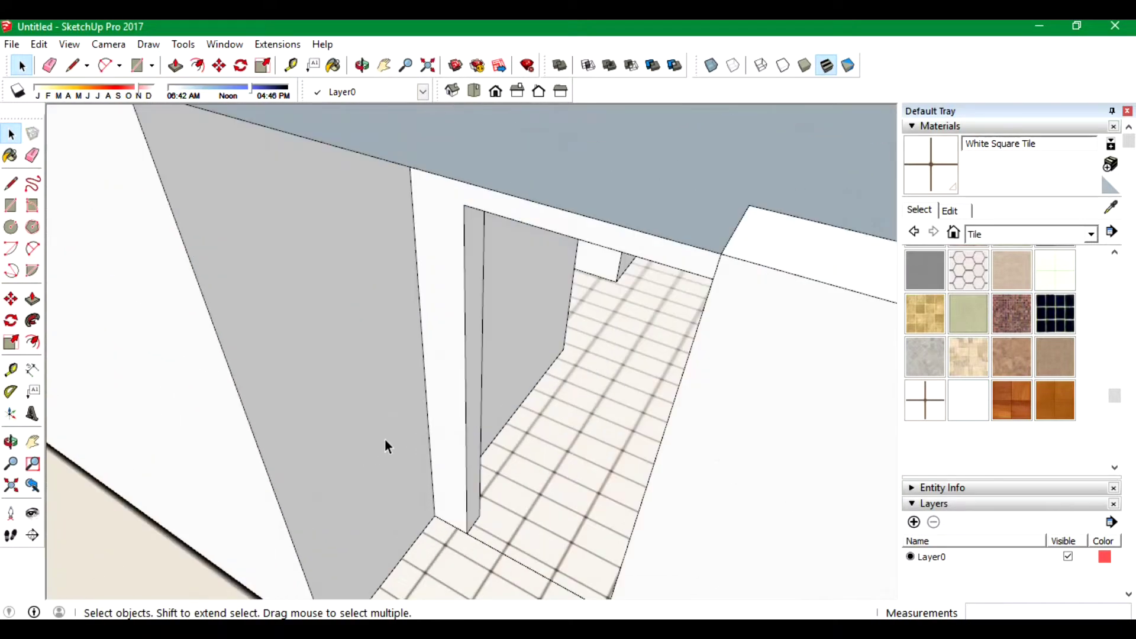
{"action": "mouse_move", "coordinate": [414, 284]}
{"action": "middle_mouse_down"}
{"action": "mouse_move", "coordinate": [436, 343]}
{"action": "mouse_move", "coordinate": [590, 132]}
{"action": "mouse_move", "coordinate": [636, 302]}
{"action": "mouse_move", "coordinate": [413, 370]}
{"action": "middle_mouse_up"}
{"action": "left_click", "coordinate": [33, 513]}
{"action": "mouse_move", "coordinate": [355, 473]}
{"action": "left_mouse_down"}
{"action": "mouse_move", "coordinate": [576, 515]}
{"action": "mouse_move", "coordinate": [706, 479]}
{"action": "mouse_move", "coordinate": [672, 489]}
{"action": "mouse_move", "coordinate": [329, 449]}
{"action": "mouse_move", "coordinate": [768, 399]}
{"action": "mouse_move", "coordinate": [353, 398]}
{"action": "mouse_move", "coordinate": [797, 376]}
{"action": "mouse_move", "coordinate": [520, 367]}
{"action": "mouse_move", "coordinate": [413, 310]}
{"action": "mouse_move", "coordinate": [553, 329]}
{"action": "mouse_move", "coordinate": [464, 422]}
{"action": "mouse_move", "coordinate": [299, 195]}
{"action": "mouse_move", "coordinate": [474, 512]}
{"action": "mouse_move", "coordinate": [751, 602]}
{"action": "mouse_move", "coordinate": [373, 584]}
{"action": "mouse_move", "coordinate": [317, 342]}
{"action": "mouse_move", "coordinate": [372, 332]}
{"action": "mouse_move", "coordinate": [266, 338]}
{"action": "mouse_move", "coordinate": [284, 314]}
{"action": "mouse_move", "coordinate": [254, 320]}
{"action": "mouse_move", "coordinate": [451, 319]}
{"action": "mouse_move", "coordinate": [442, 290]}
{"action": "mouse_move", "coordinate": [684, 310]}
{"action": "mouse_move", "coordinate": [314, 291]}
{"action": "left_mouse_up"}
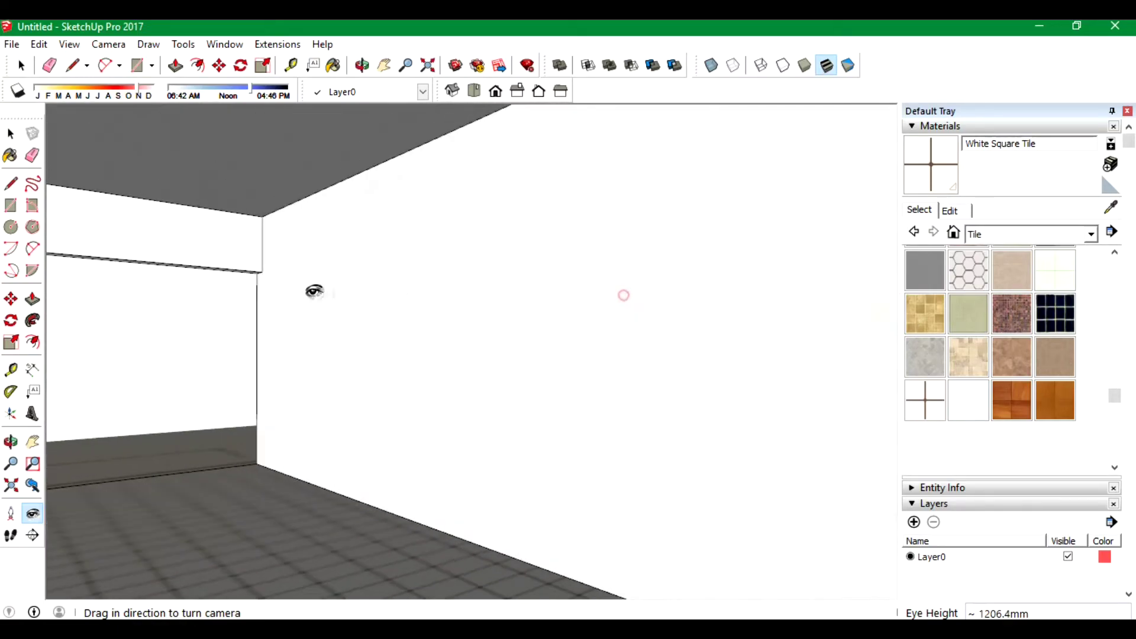
{"action": "left_click_drag", "start_coordinate": [829, 303], "coordinate": [818, 301]}
{"action": "left_click_drag", "start_coordinate": [622, 256], "coordinate": [641, 494]}
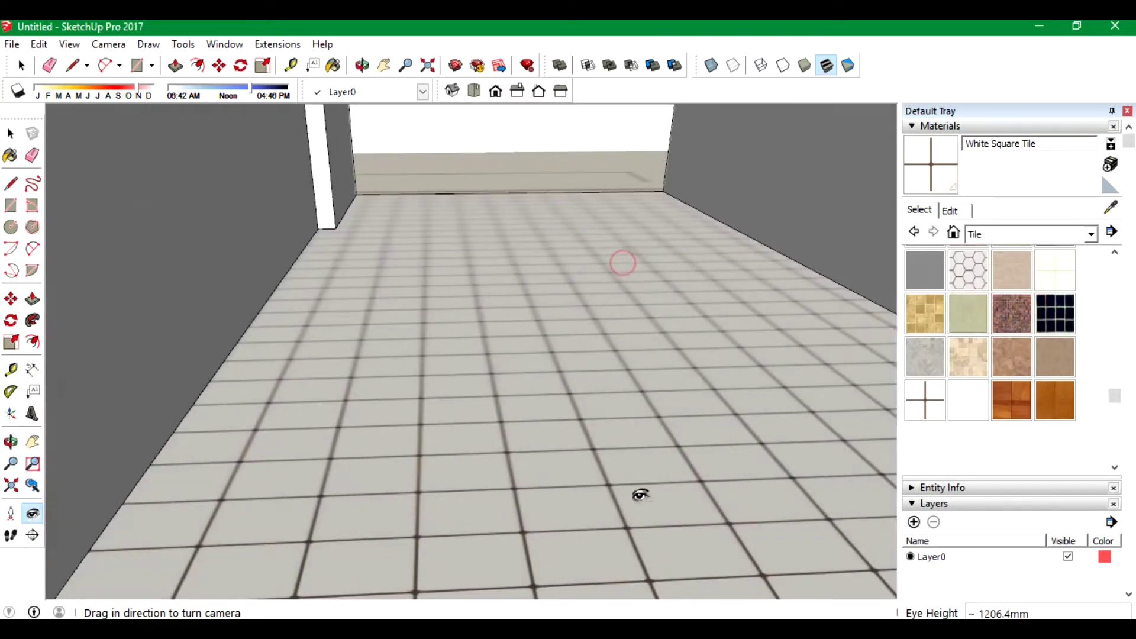
Turn on X-ray and scan the master suite, entrance, dining and kitchen floors, then select the whole model.
{"action": "left_click", "coordinate": [711, 67]}
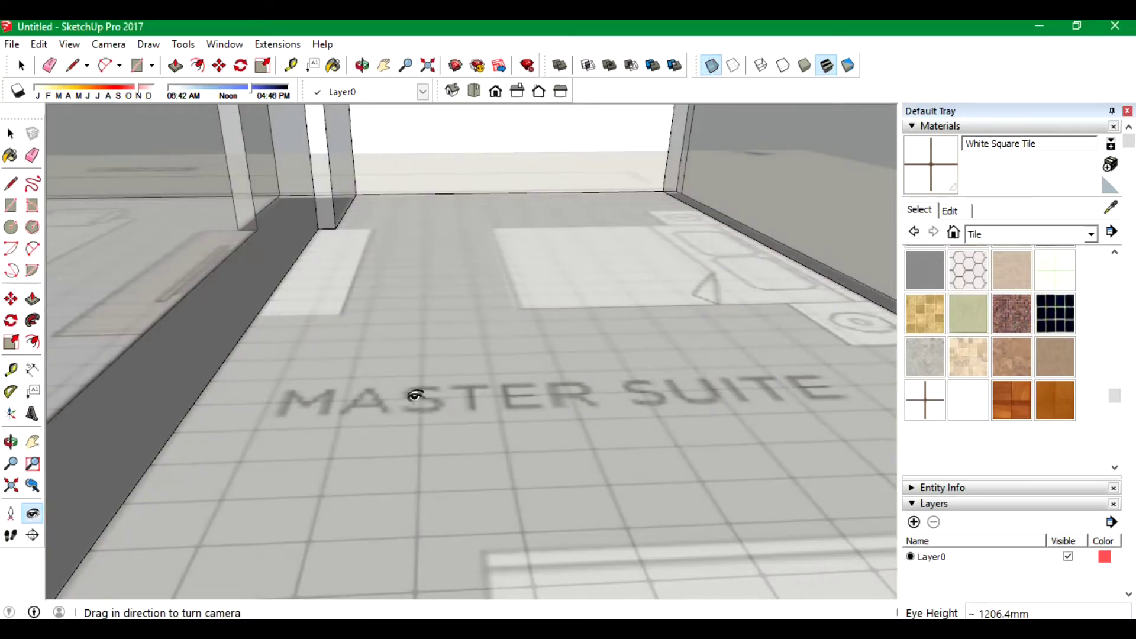
{"action": "mouse_move", "coordinate": [362, 387]}
{"action": "left_mouse_down"}
{"action": "mouse_move", "coordinate": [517, 517]}
{"action": "mouse_move", "coordinate": [326, 503]}
{"action": "left_mouse_up"}
{"action": "mouse_move", "coordinate": [639, 297]}
{"action": "left_mouse_down"}
{"action": "mouse_move", "coordinate": [393, 223]}
{"action": "mouse_move", "coordinate": [508, 233]}
{"action": "mouse_move", "coordinate": [541, 218]}
{"action": "left_mouse_up"}
{"action": "left_click_drag", "start_coordinate": [719, 231], "coordinate": [388, 167]}
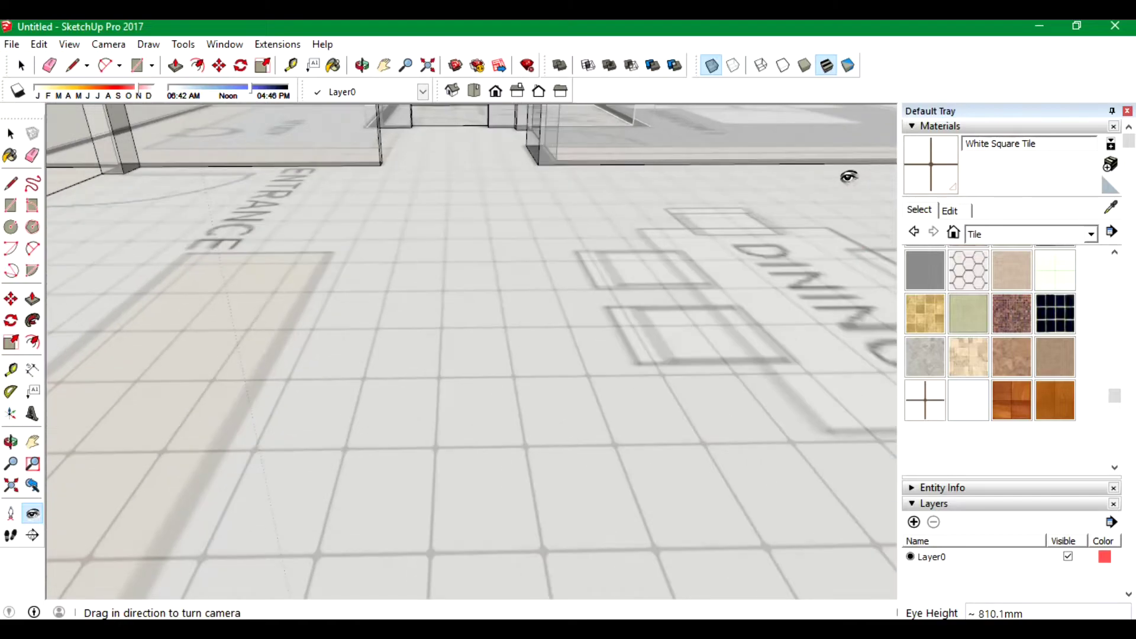
{"action": "left_click_drag", "start_coordinate": [746, 173], "coordinate": [380, 199]}
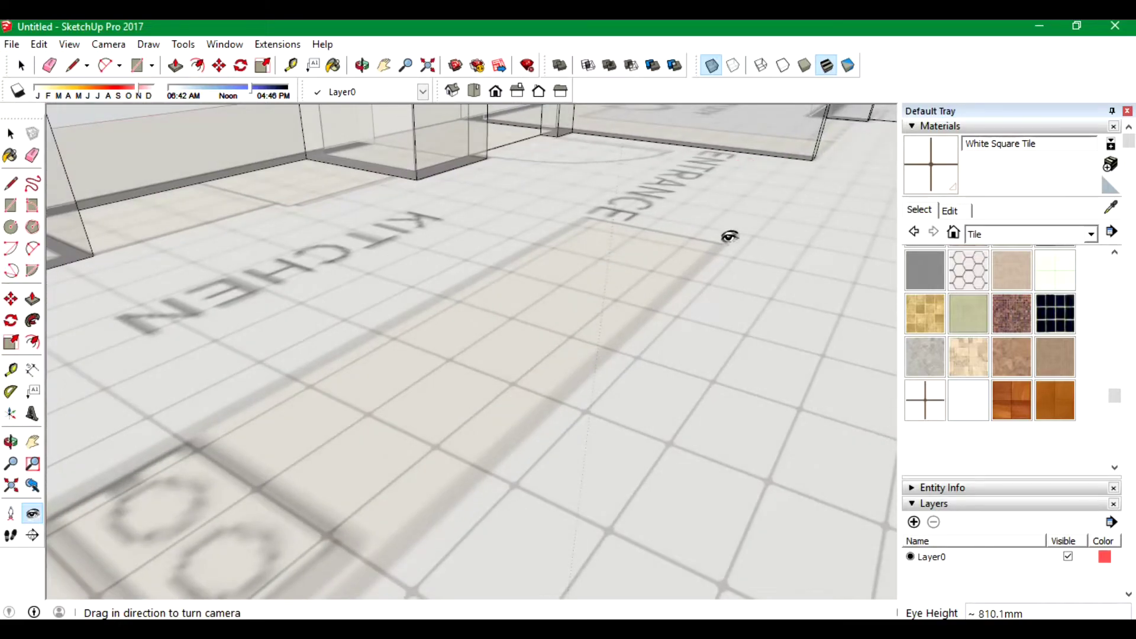
{"action": "mouse_move", "coordinate": [730, 237]}
{"action": "left_mouse_down"}
{"action": "mouse_move", "coordinate": [845, 220]}
{"action": "mouse_move", "coordinate": [480, 186]}
{"action": "mouse_move", "coordinate": [482, 197]}
{"action": "mouse_move", "coordinate": [473, 185]}
{"action": "left_mouse_up"}
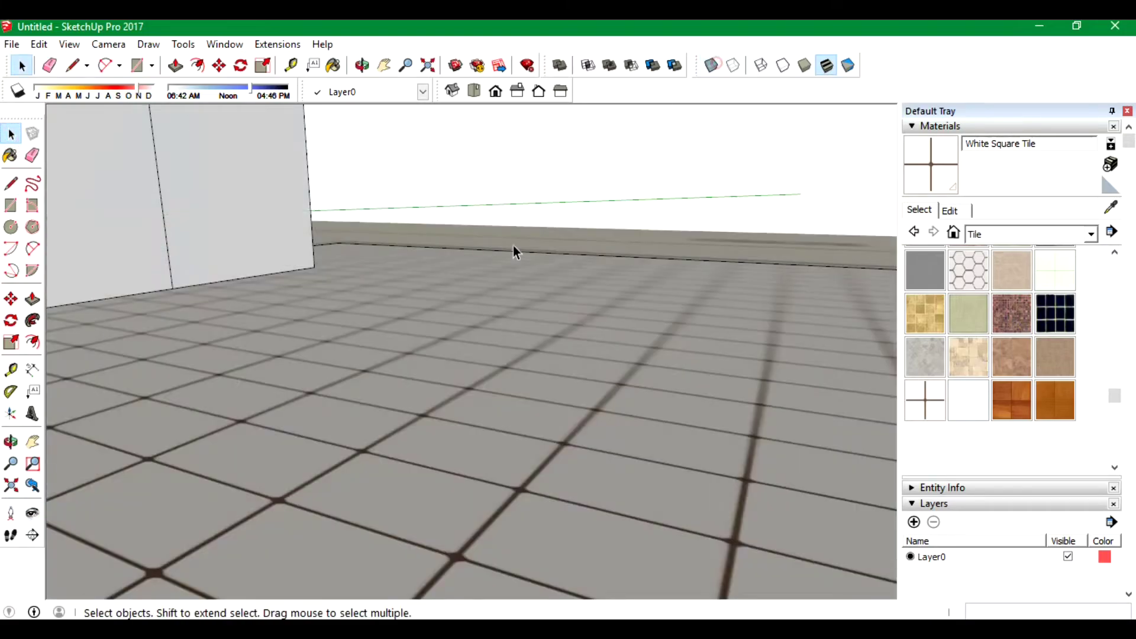
{"action": "triple_click", "coordinate": [496, 309]}
Zoom to the entire building and orbit to look down on the roof.
{"action": "left_click", "coordinate": [429, 65]}
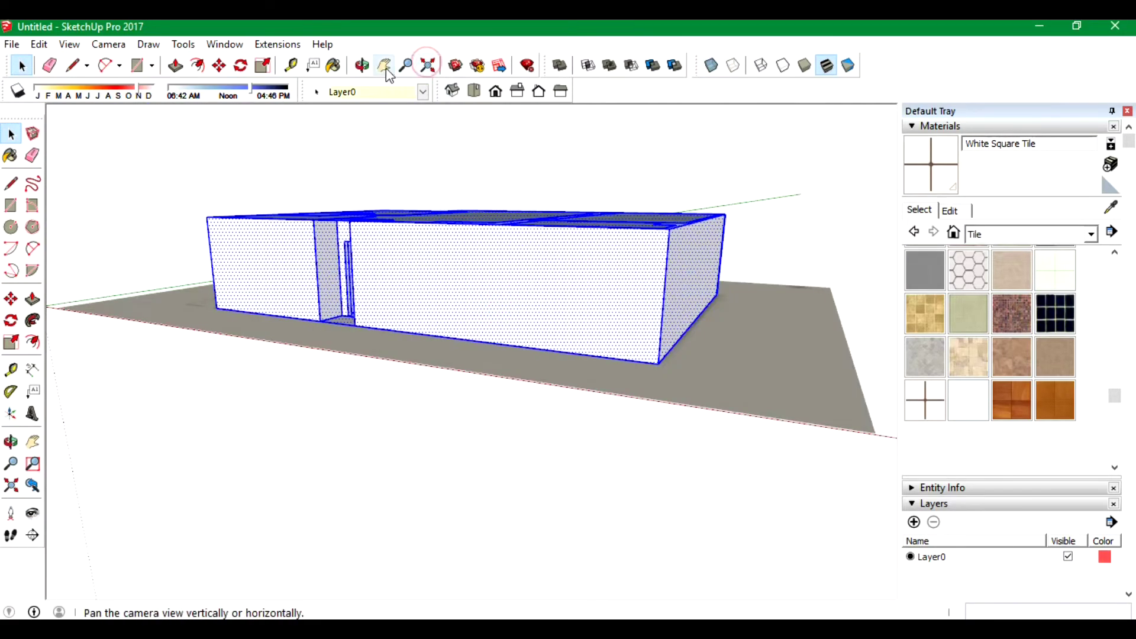
{"action": "left_click", "coordinate": [361, 65]}
{"action": "mouse_move", "coordinate": [379, 178]}
{"action": "left_mouse_down"}
{"action": "mouse_move", "coordinate": [399, 215]}
{"action": "mouse_move", "coordinate": [451, 229]}
{"action": "left_mouse_up"}
{"action": "right_click", "coordinate": [451, 229]}
{"action": "left_click", "coordinate": [459, 238]}
Delete the three roof faces to open the apartment from above.
{"action": "left_click", "coordinate": [455, 242]}
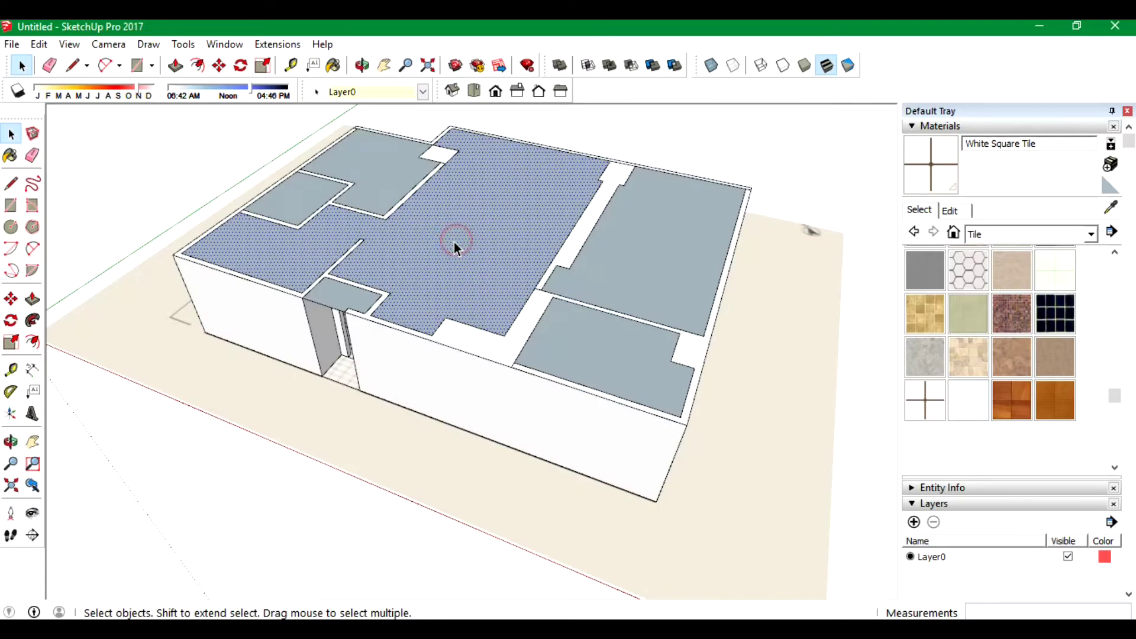
{"action": "key", "text": "Delete"}
{"action": "left_click", "coordinate": [349, 165]}
{"action": "key", "text": "Delete"}
{"action": "left_click", "coordinate": [619, 251]}
{"action": "key", "text": "Delete"}
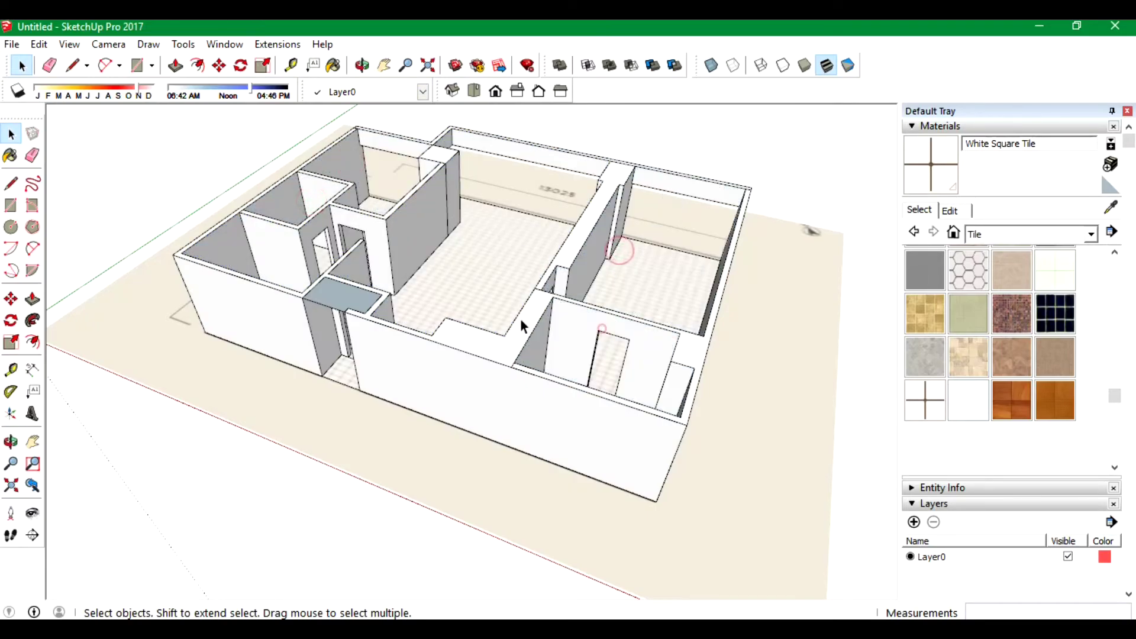
Orbit over the floor plan, select all geometry and bring up its context menu for grouping.
{"action": "scroll", "coordinate": [387, 256], "scroll_direction": "up", "scroll_amount": 5}
{"action": "left_click", "coordinate": [361, 65]}
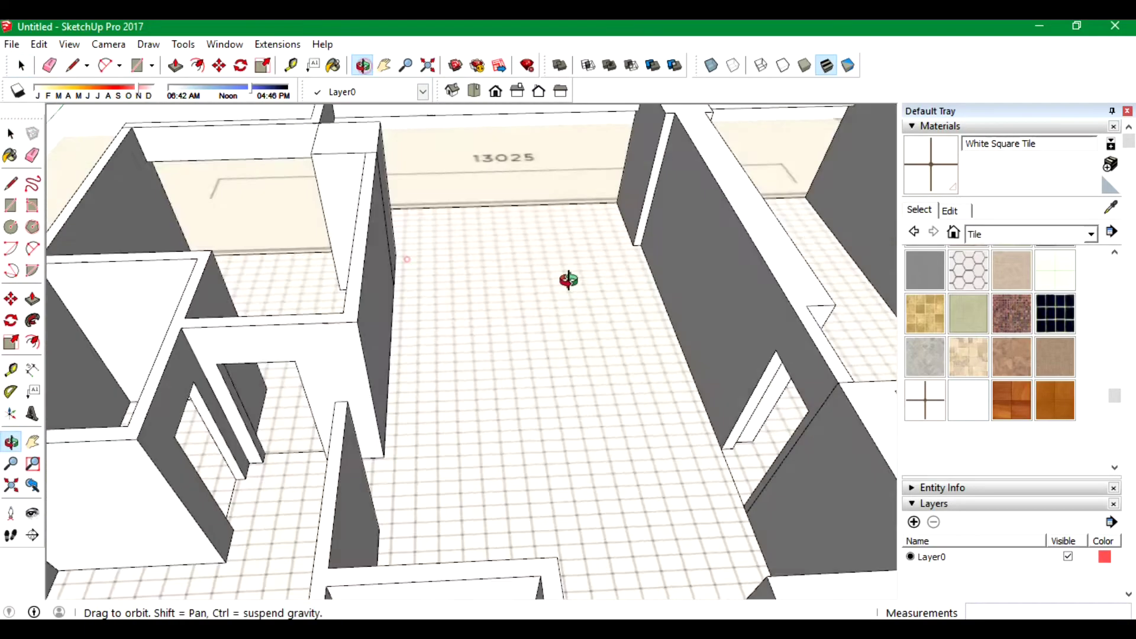
{"action": "left_click_drag", "start_coordinate": [568, 279], "coordinate": [604, 234]}
{"action": "right_click", "coordinate": [603, 234]}
{"action": "left_click", "coordinate": [636, 243]}
{"action": "key", "text": "ctrl+a"}
{"action": "right_click", "coordinate": [673, 232]}
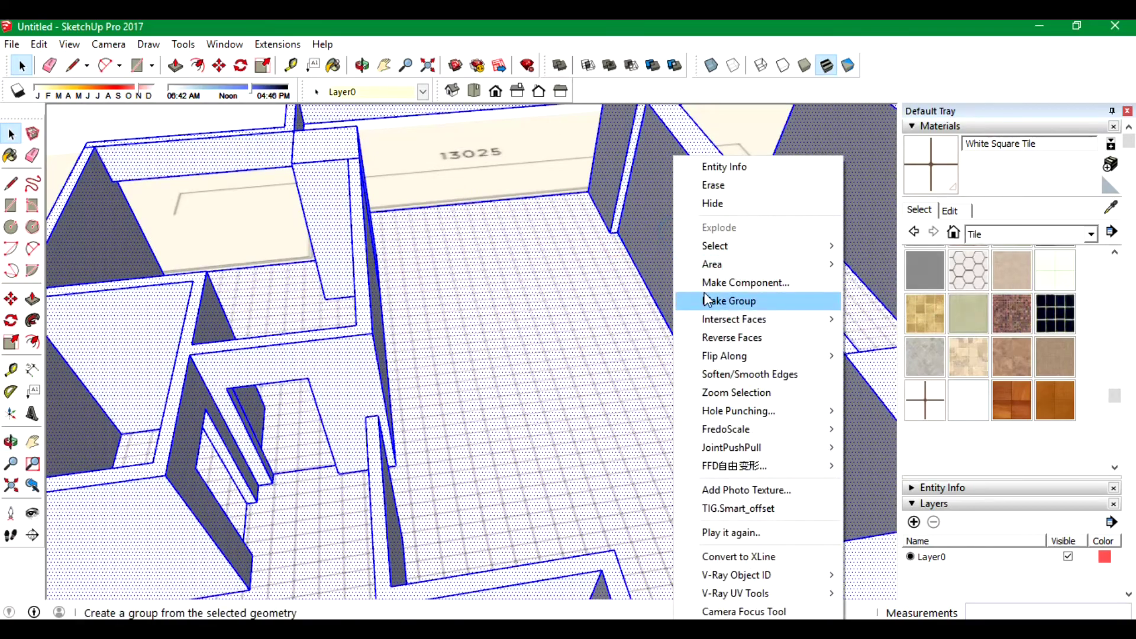